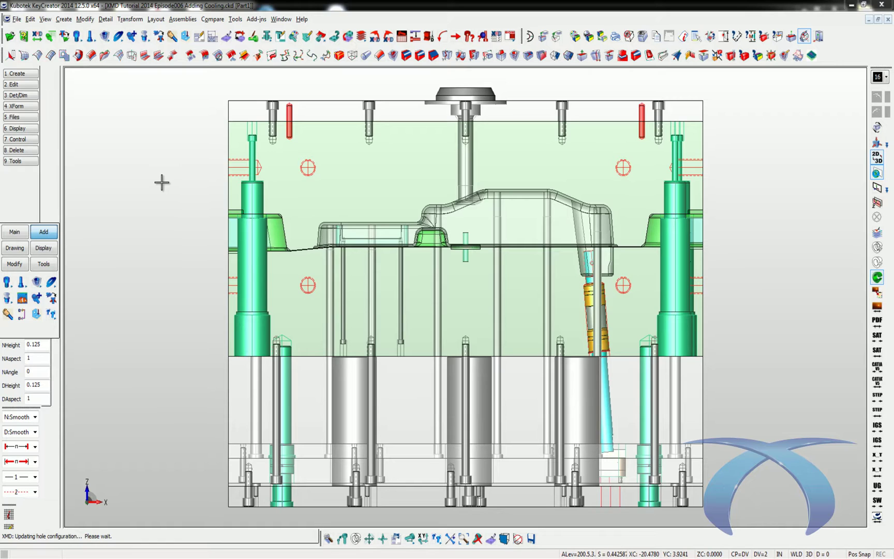
# - Move the whole group of red side holes in the lower green plate straight down, closer to the plate's bottom edge
pyautogui.click(16, 266)
pyautogui.click(22, 281)
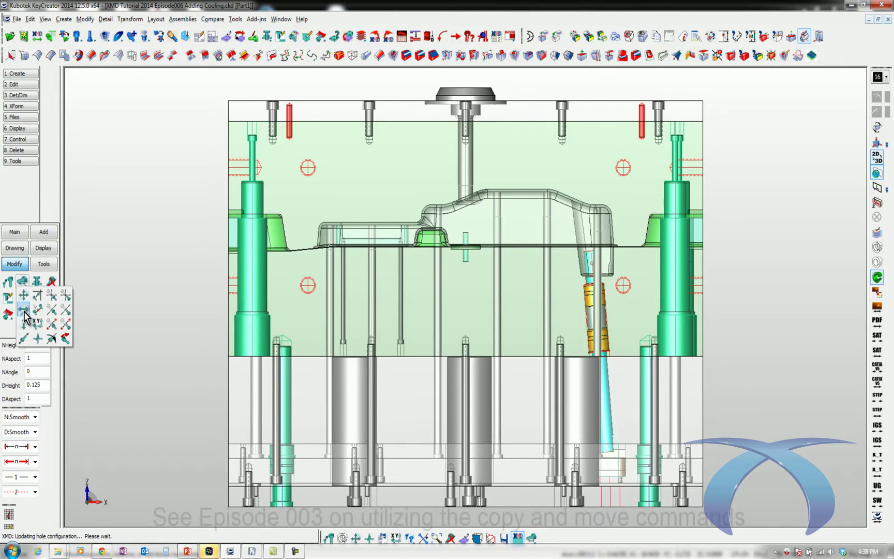
pyautogui.click(24, 325)
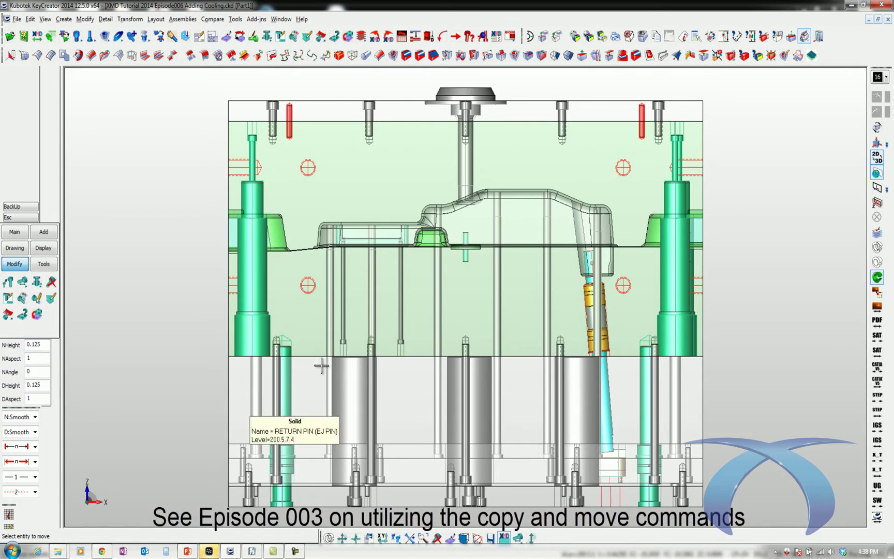
pyautogui.click(307, 288)
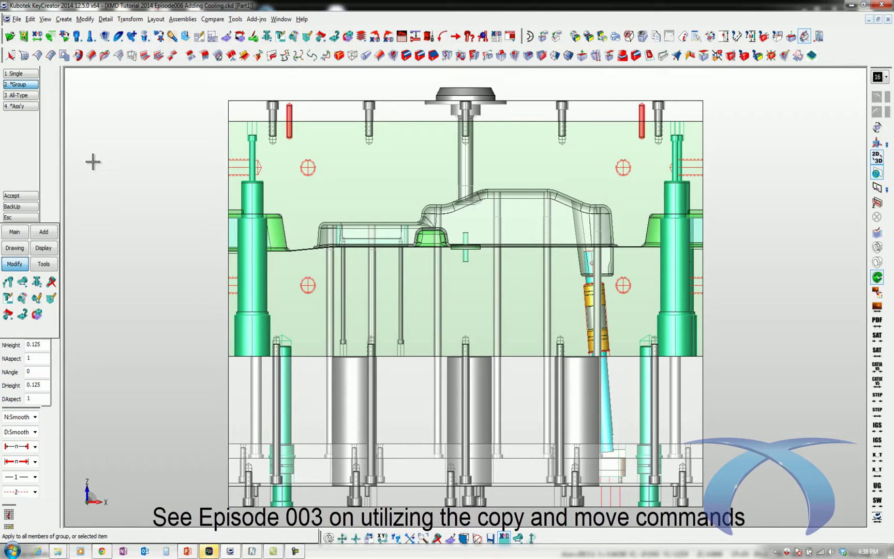
pyautogui.click(21, 85)
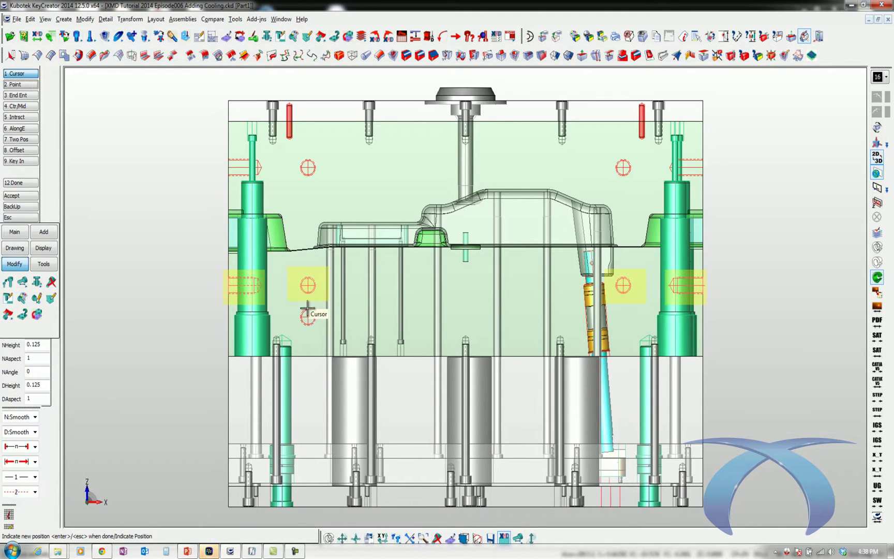
pyautogui.click(306, 317)
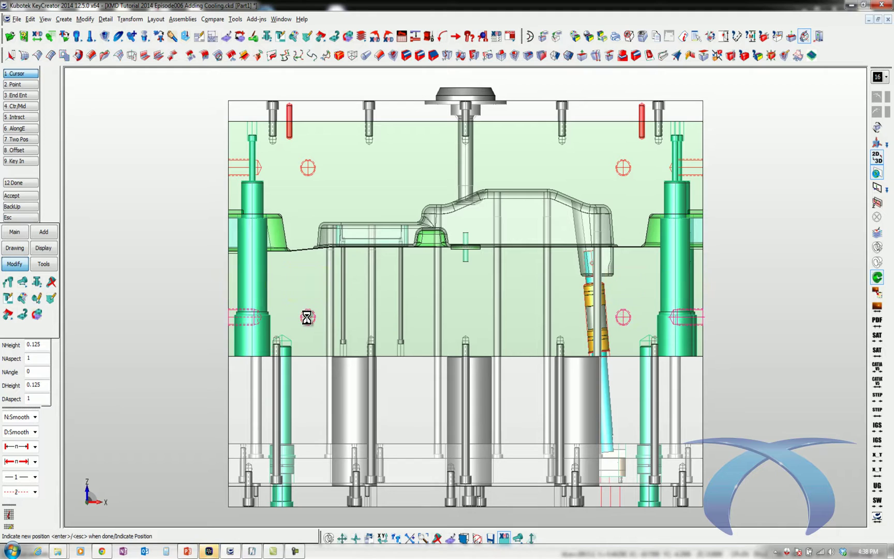
pyautogui.press('Escape')
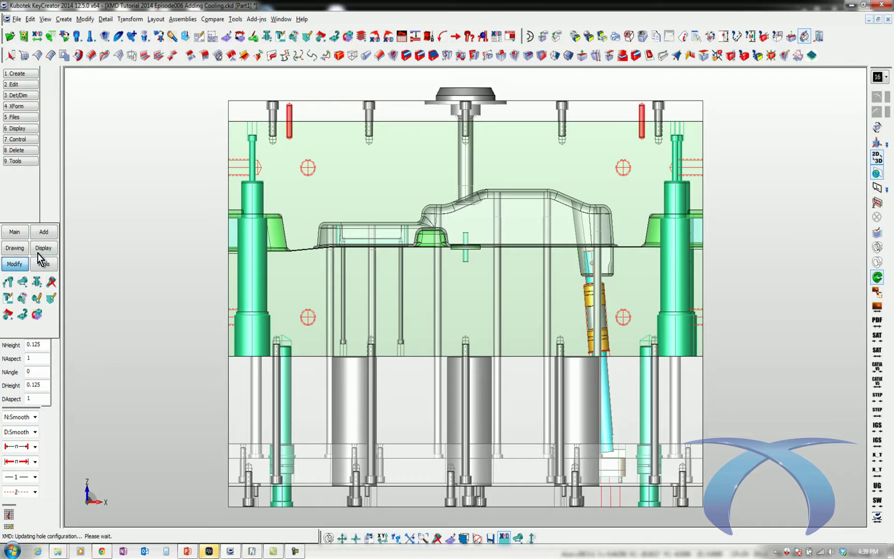
# - Open the XMD water defaults and choose 3/8 NPT as the default waterline diameter
pyautogui.click(43, 233)
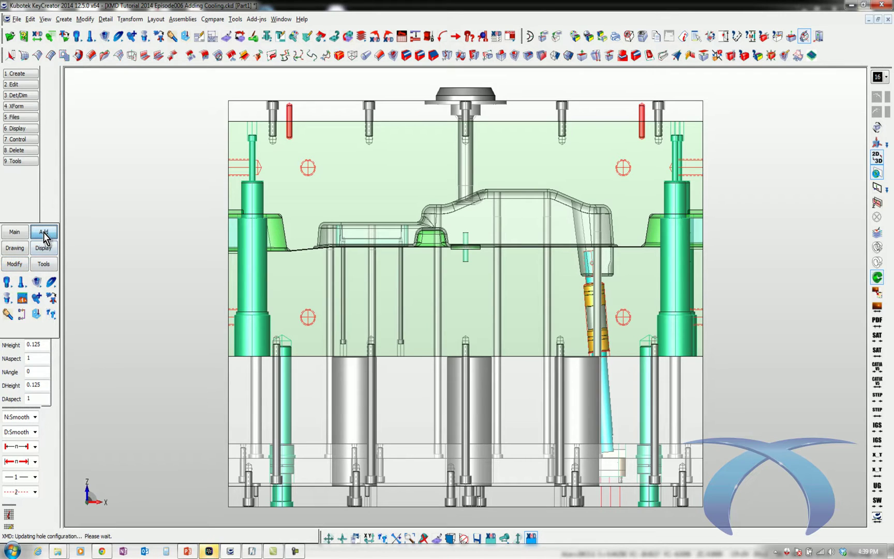
pyautogui.click(24, 302)
pyautogui.click(46, 312)
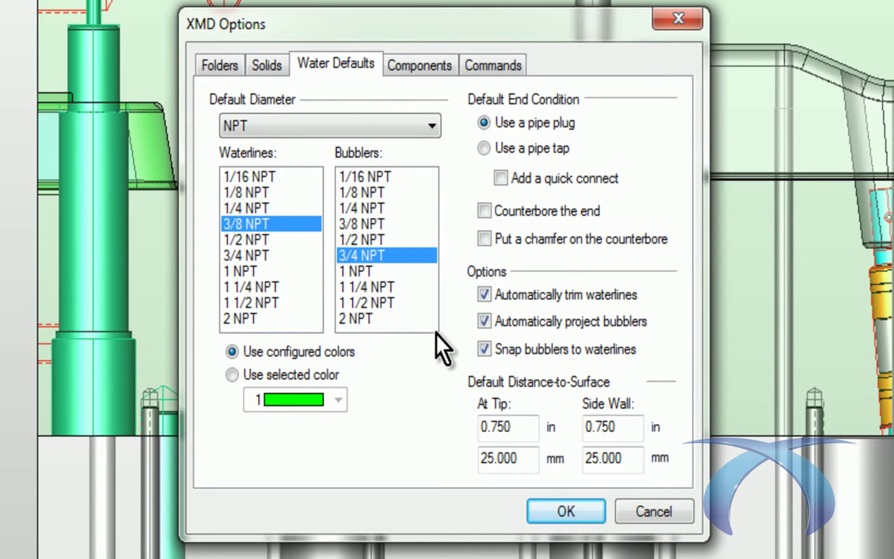
pyautogui.click(246, 240)
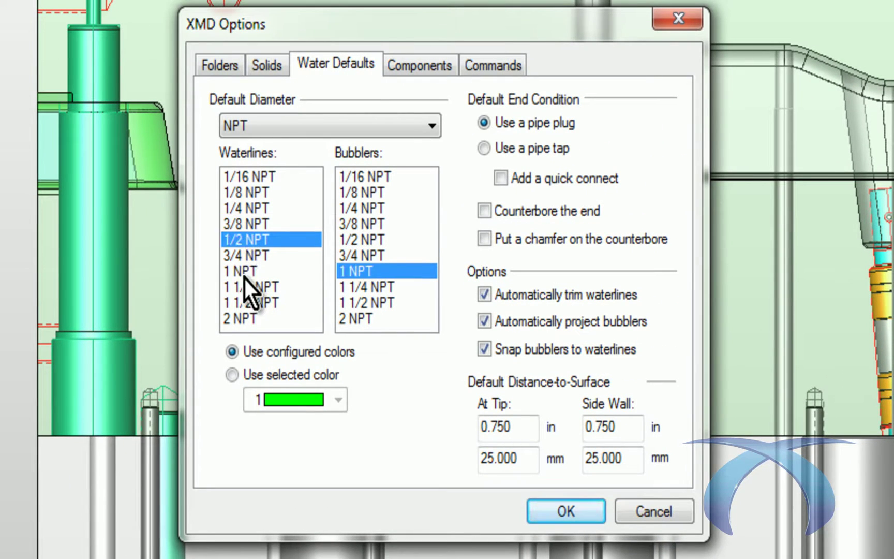
pyautogui.click(244, 273)
pyautogui.click(249, 228)
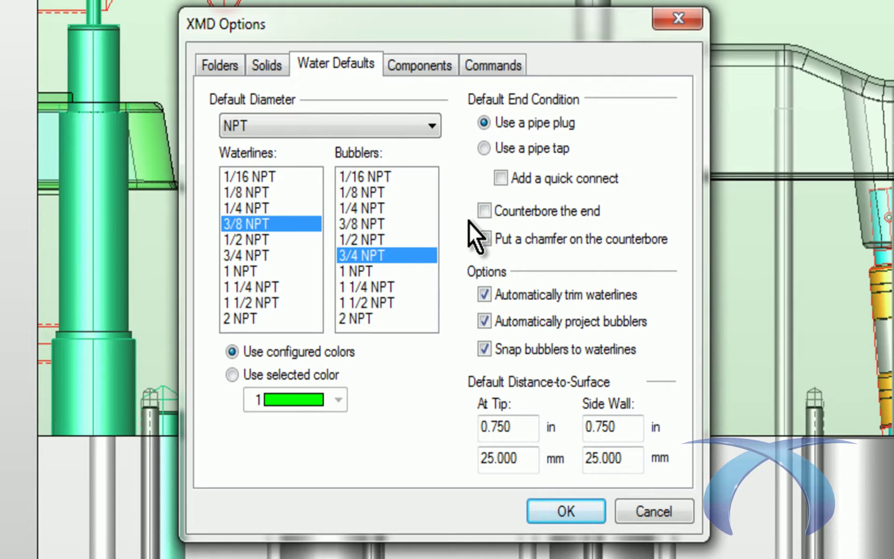
# - Set the default waterline end condition to a pipe tap with a quick connect and a counterbored end, and apply the options
pyautogui.click(488, 153)
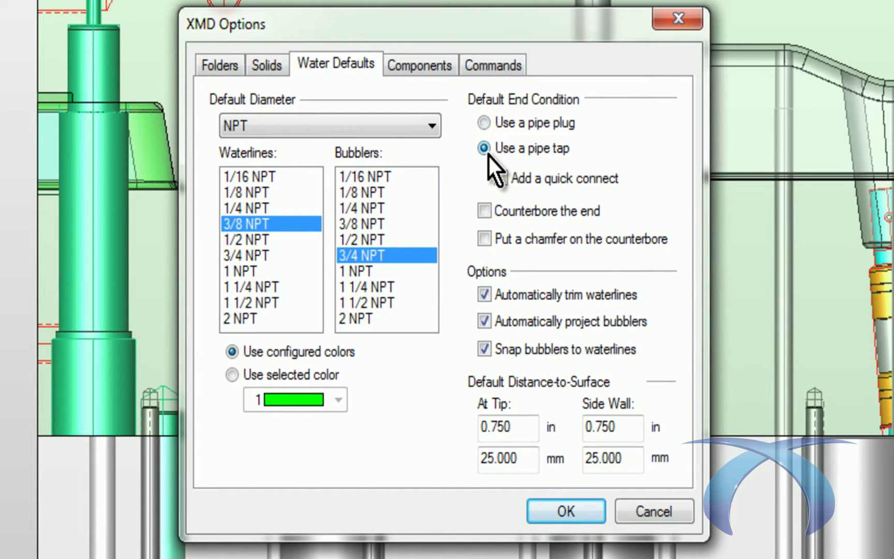
pyautogui.click(500, 179)
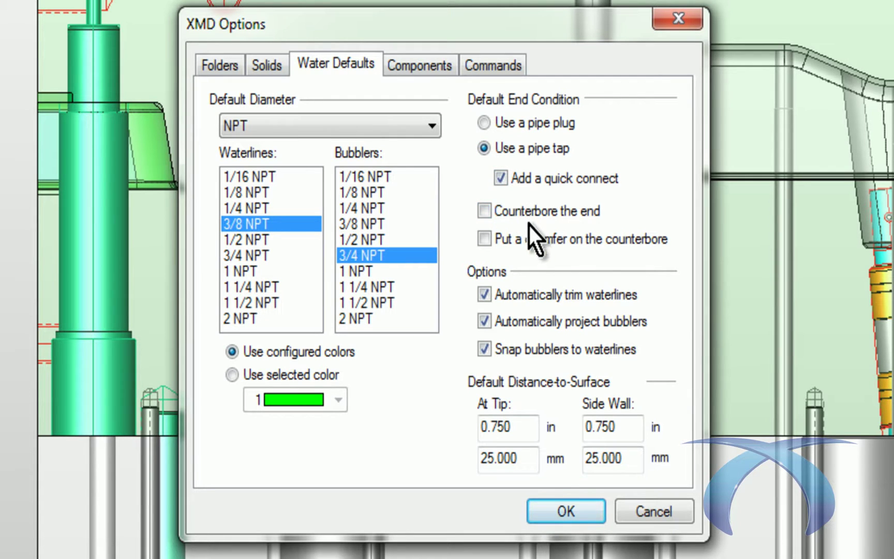
pyautogui.click(484, 211)
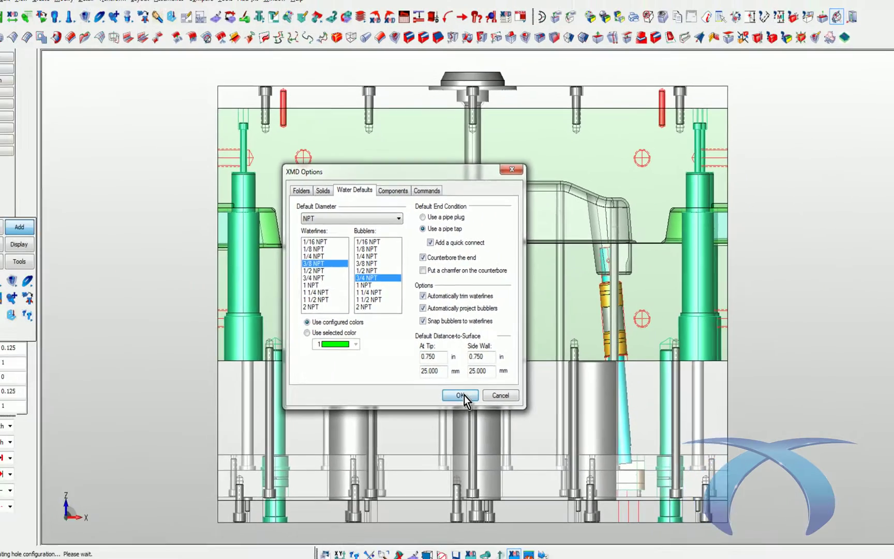
pyautogui.click(566, 511)
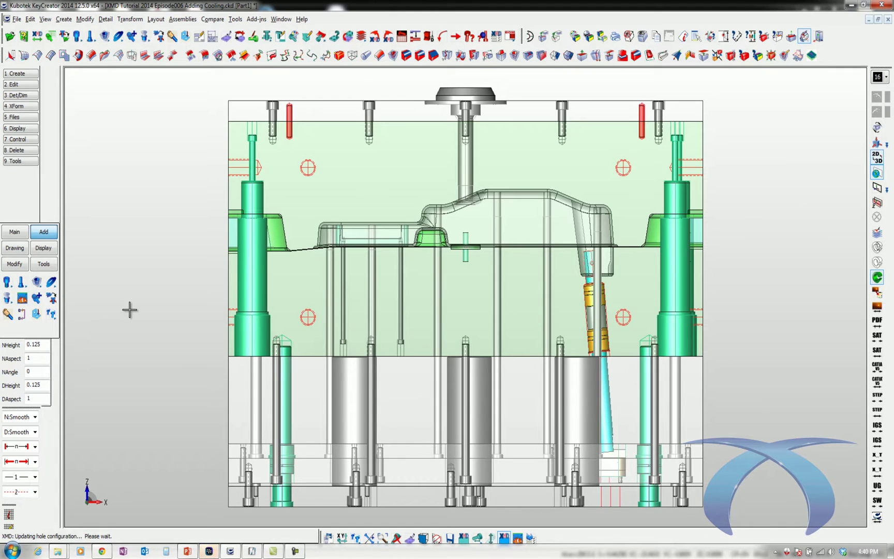
# - Start the Auto thru water command for adding through waterlines to a mold plate
pyautogui.click(28, 301)
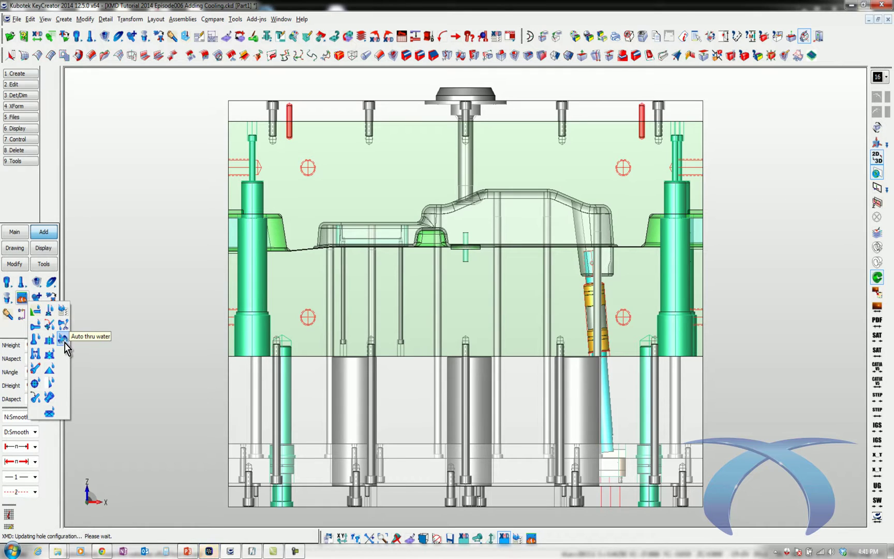
pyautogui.click(65, 343)
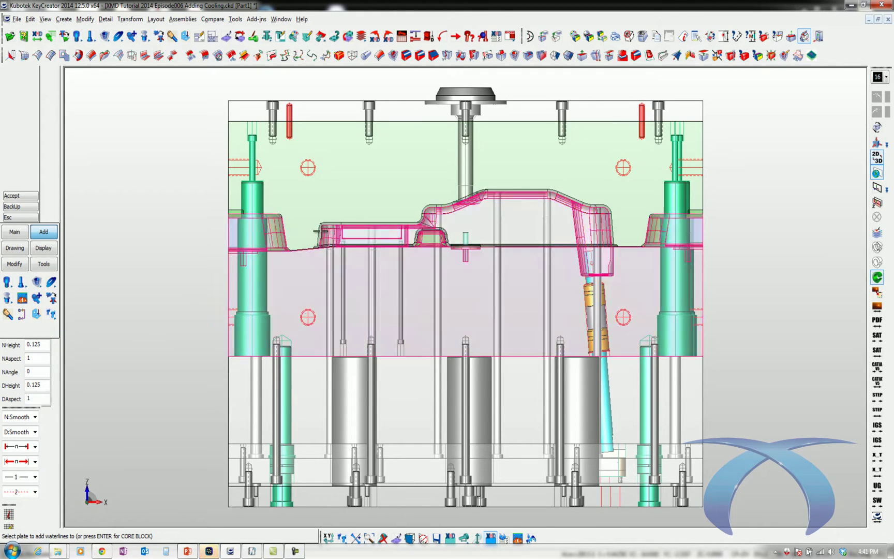
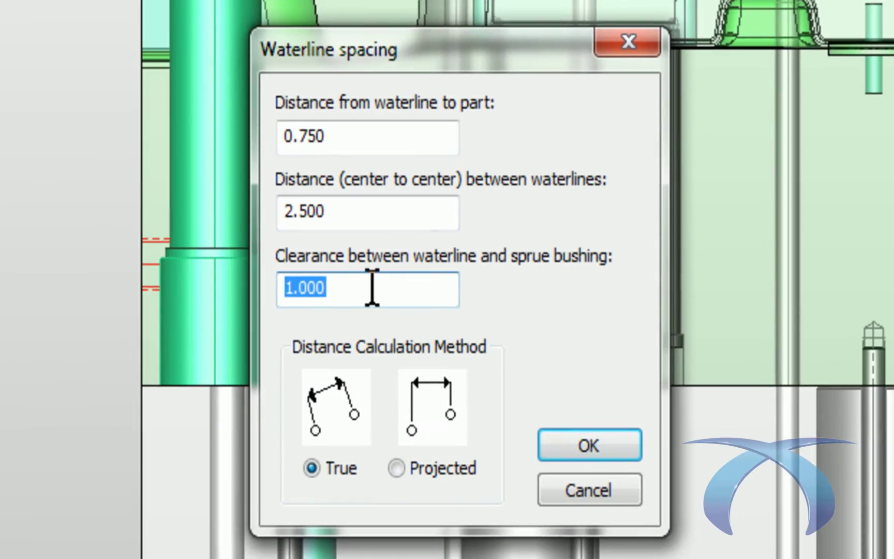
# - Set the clearance between waterline and sprue bushing to .375 and accept the spacing to generate the waterlines above the part
pyautogui.write('.375')
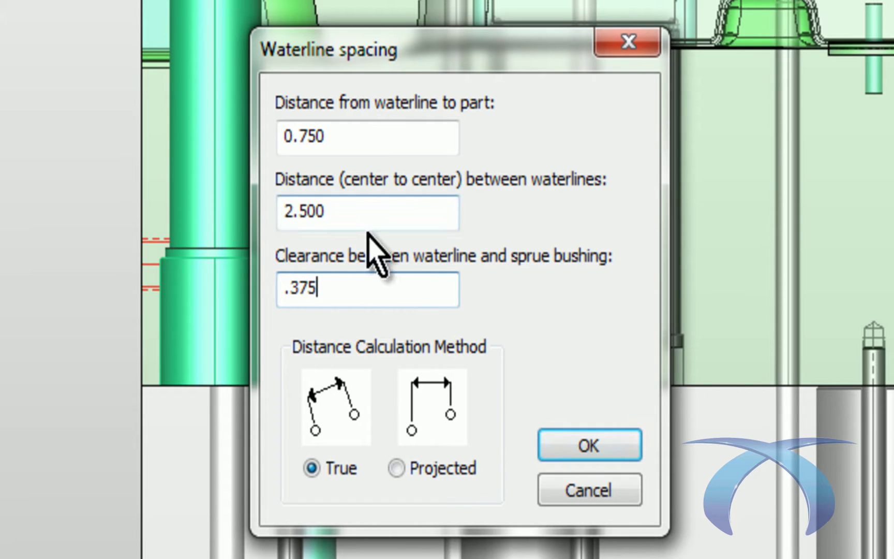
pyautogui.click(370, 215)
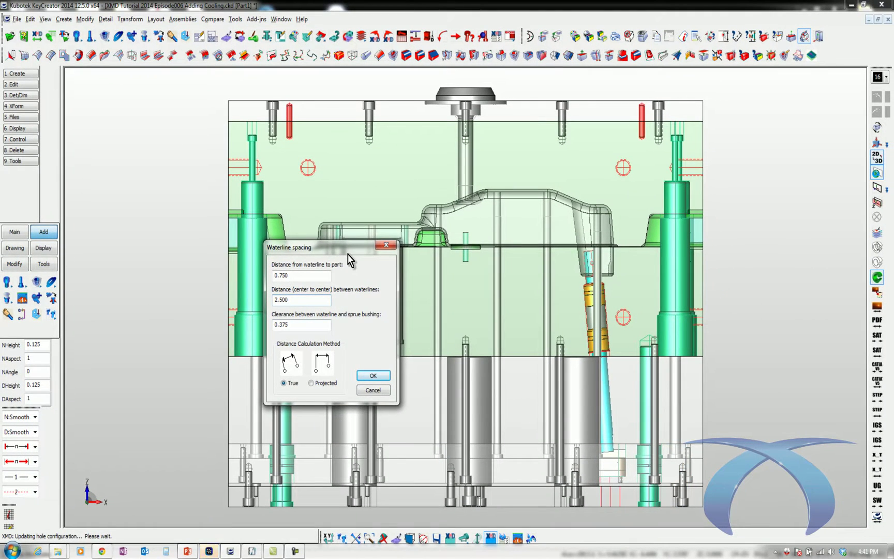
pyautogui.moveTo(347, 254); pyautogui.dragTo(242, 296)
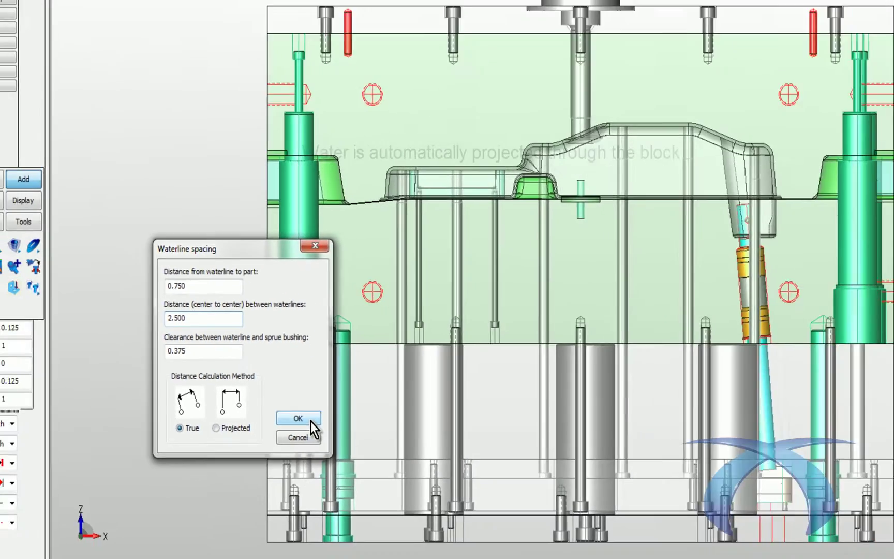
pyautogui.click(311, 420)
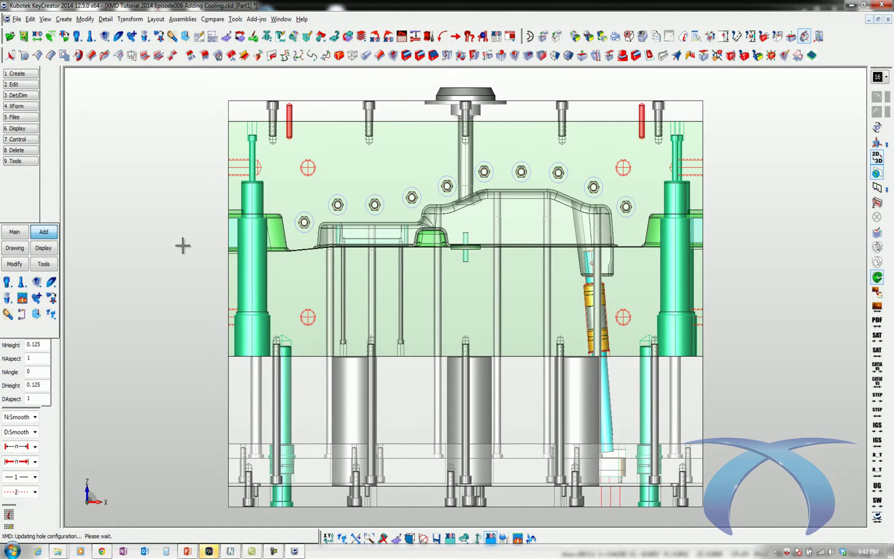
# - Copy the rightmost waterline to a point almost directly below it, beside the part's steep end wall
pyautogui.hotkey('alt', 'w')
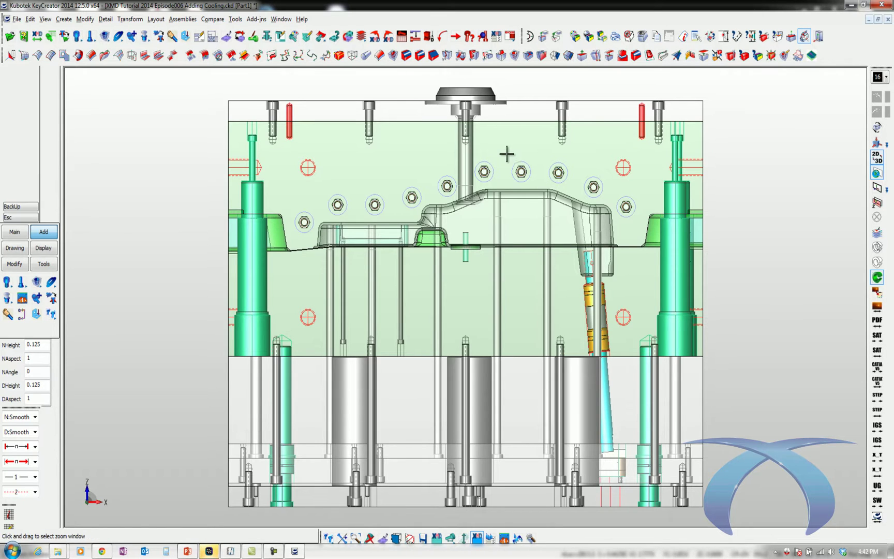
pyautogui.moveTo(521, 141); pyautogui.dragTo(651, 234)
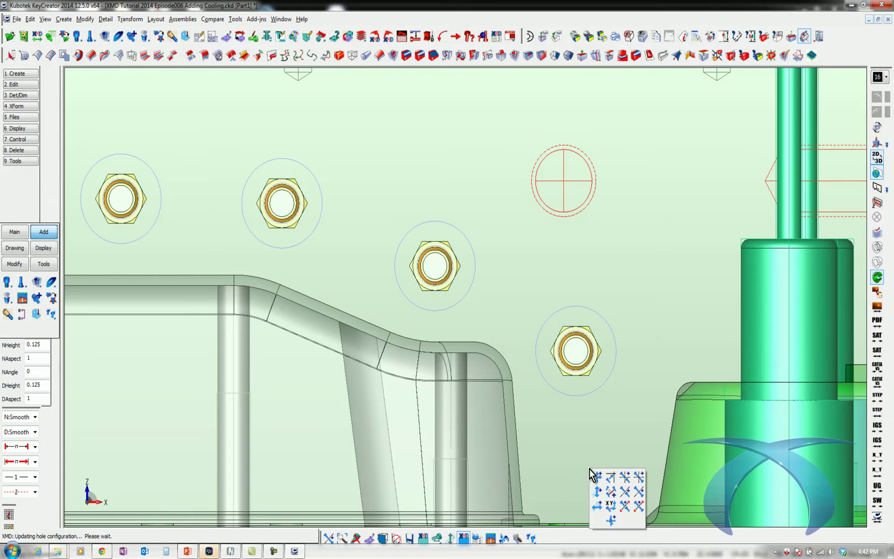
pyautogui.click(595, 393)
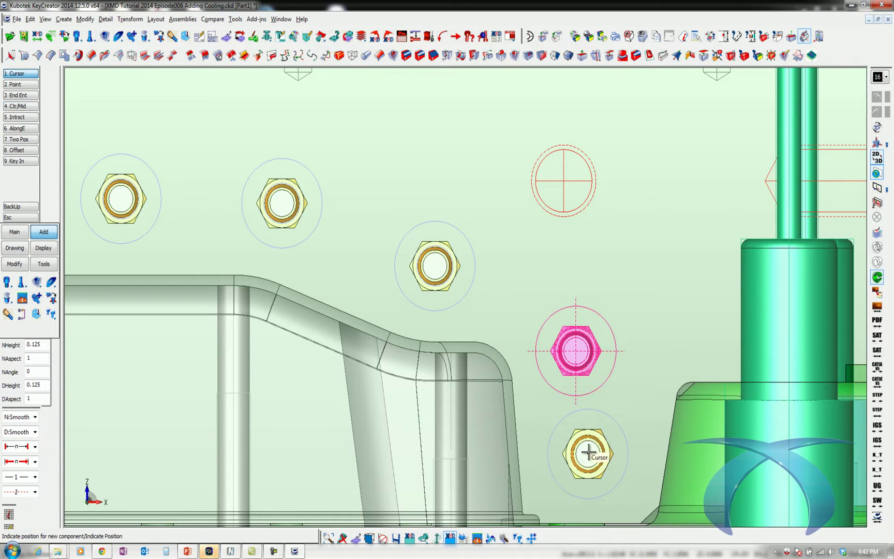
pyautogui.click(588, 462)
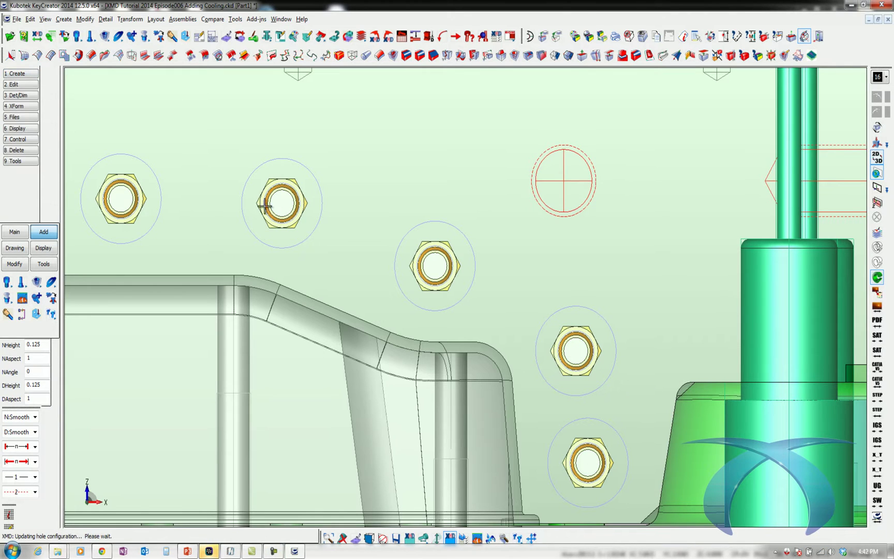
# - Move the third waterline from the right end of the row slightly left, keeping its height
pyautogui.rightClick(349, 257)
pyautogui.click(355, 263)
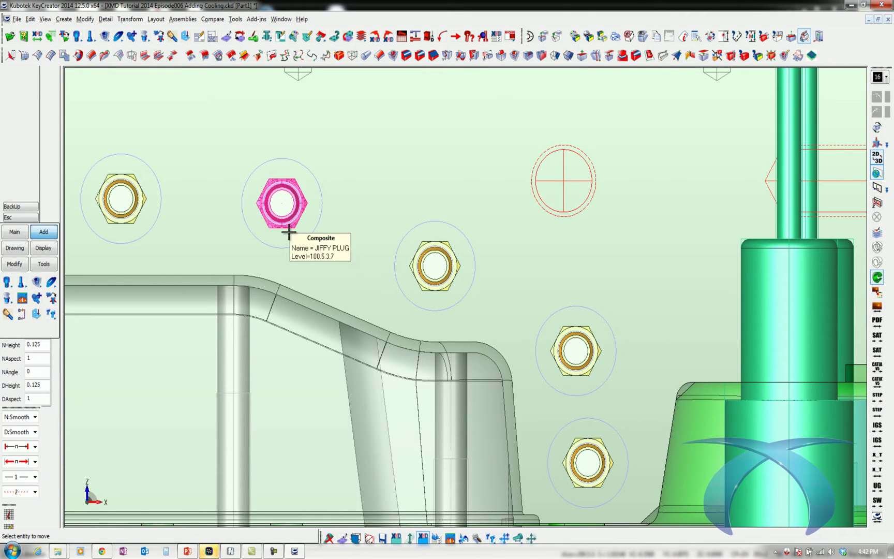
pyautogui.click(279, 241)
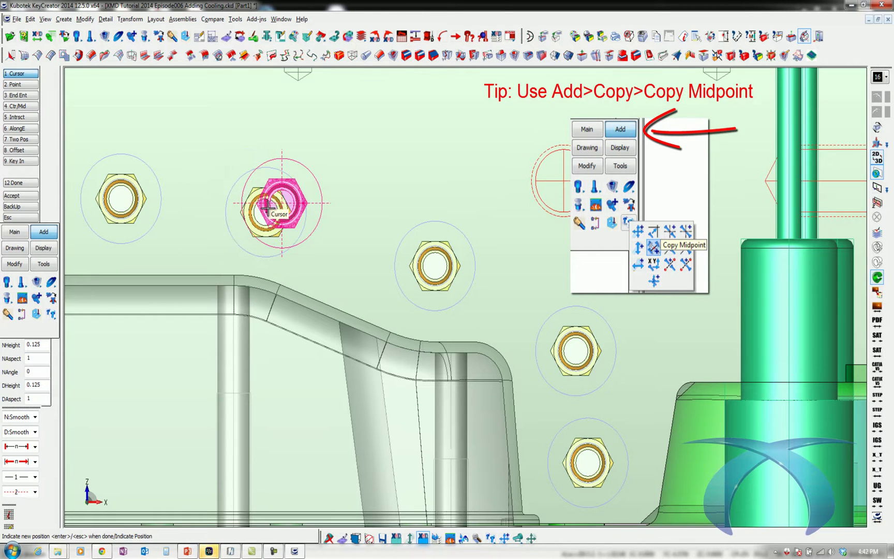
pyautogui.click(268, 204)
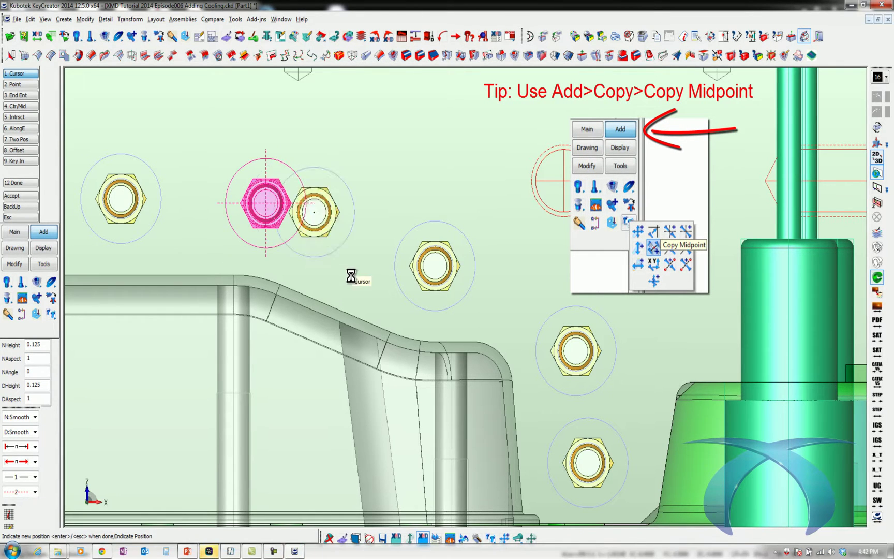
pyautogui.press('Escape')
# - Move the waterline above the part's sloping shoulder slightly up and to the left
pyautogui.rightClick(381, 268)
pyautogui.click(388, 278)
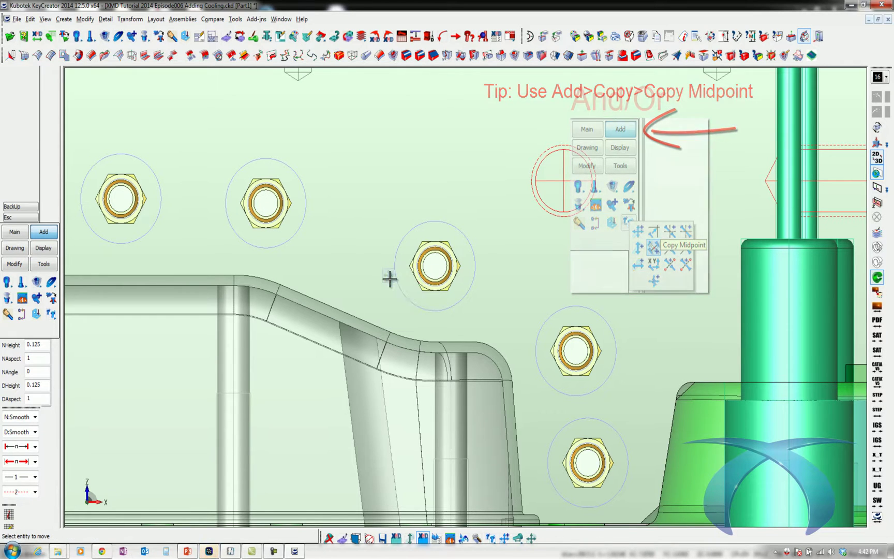
pyautogui.click(399, 285)
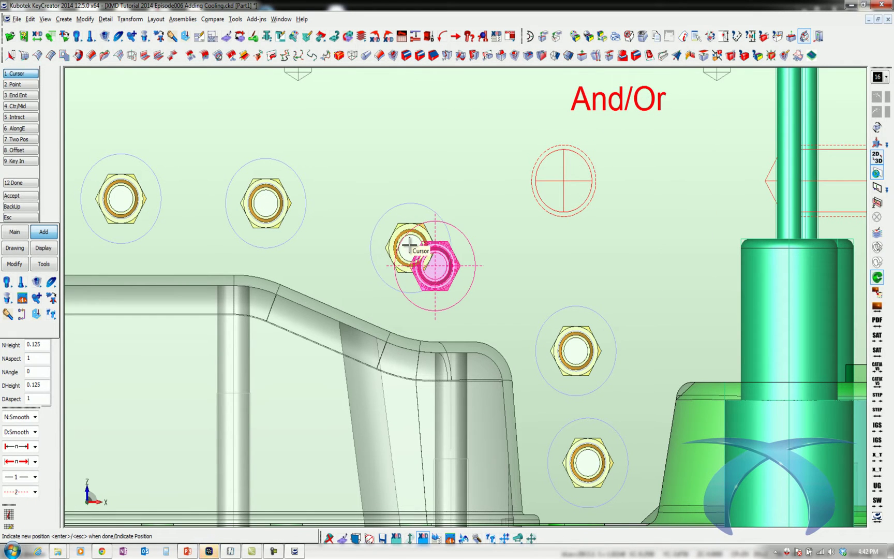
pyautogui.click(409, 246)
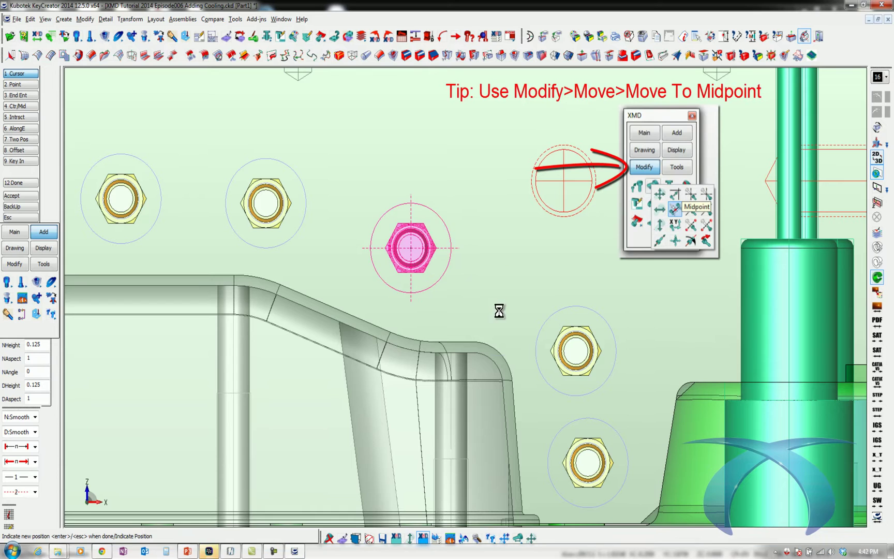
pyautogui.press('Escape')
# - Move the waterline just above the newly copied one up and left, spacing it between its two neighbours
pyautogui.rightClick(524, 315)
pyautogui.click(532, 326)
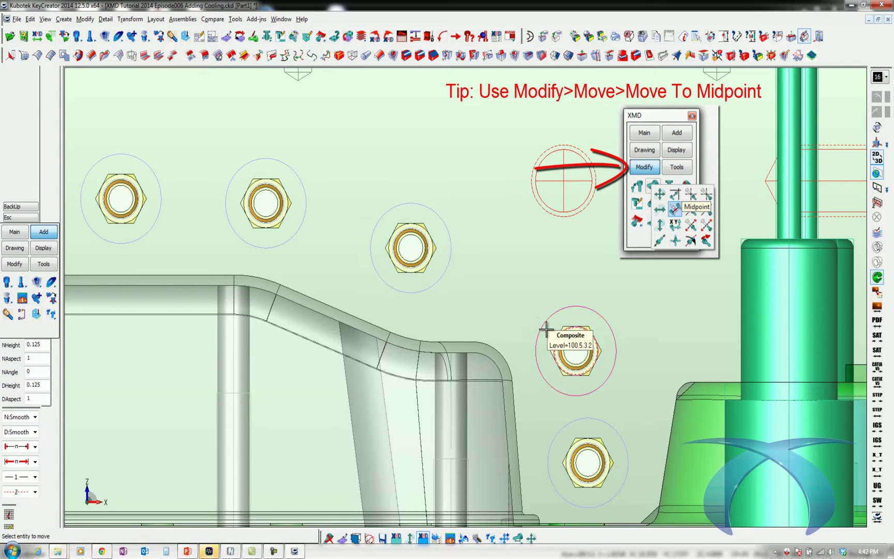
pyautogui.click(547, 330)
pyautogui.click(538, 300)
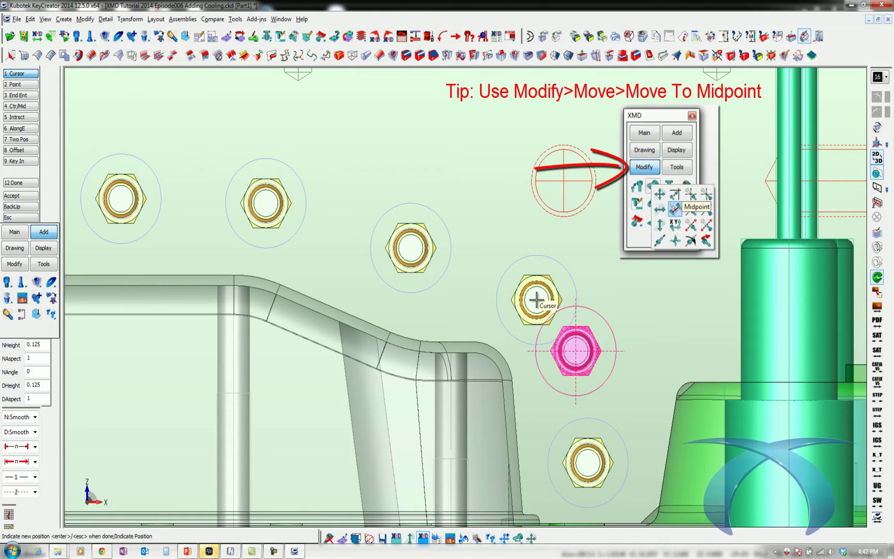
pyautogui.click(541, 294)
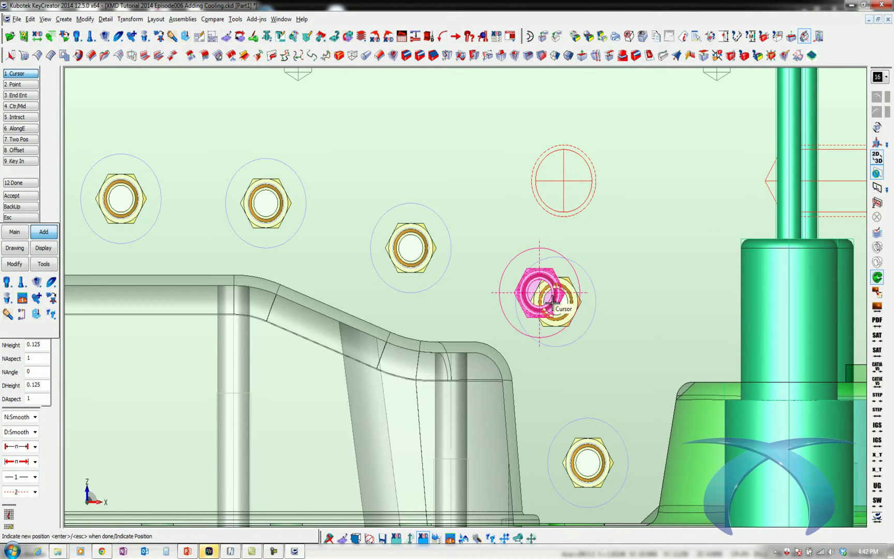
pyautogui.click(547, 301)
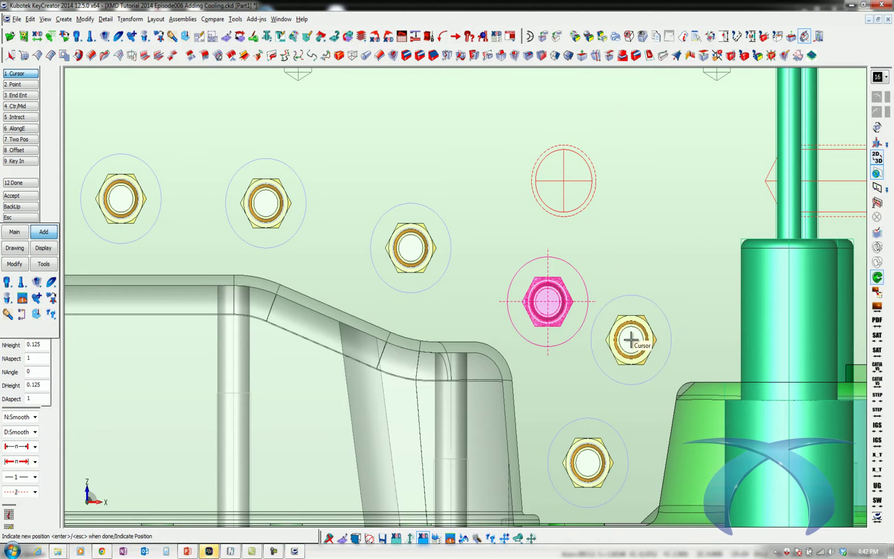
pyautogui.press('Escape')
# - Display only the CAVITY BLOCK plate together with its components
pyautogui.hotkey('alt', 'a')
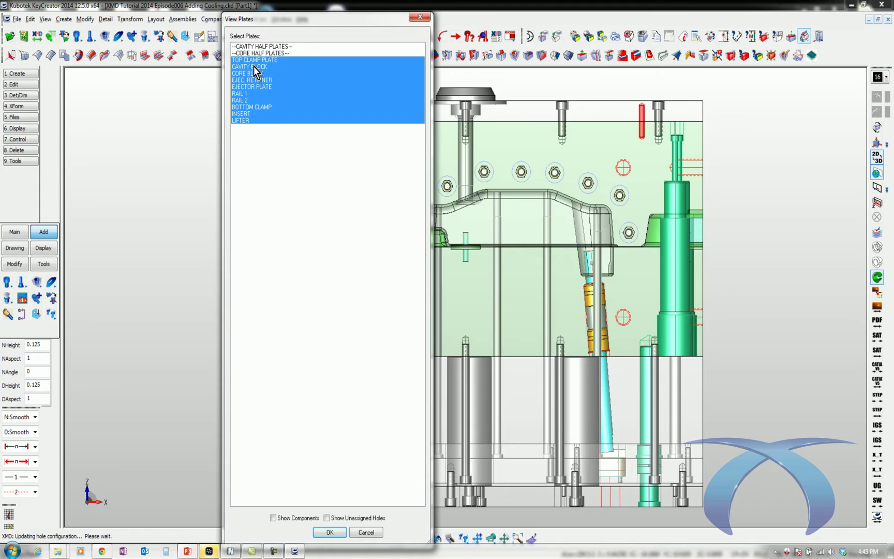
pyautogui.click(254, 67)
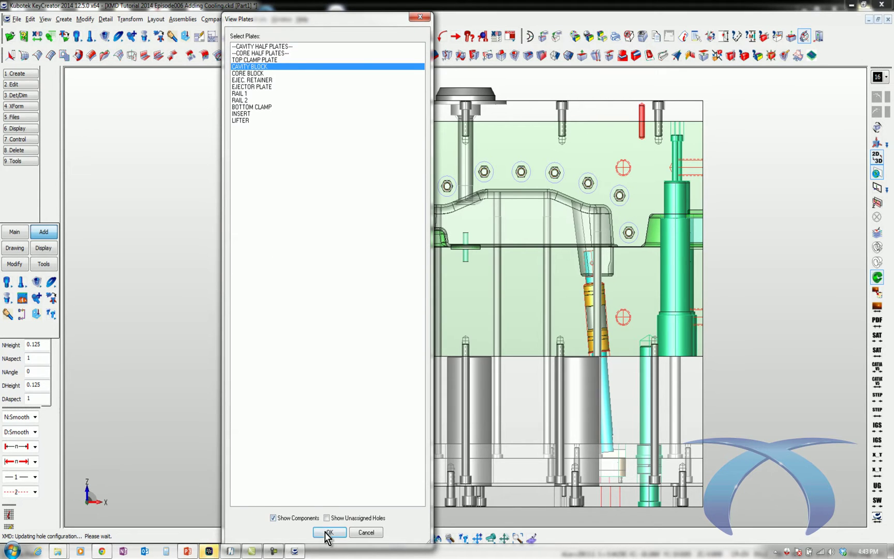
pyautogui.click(328, 532)
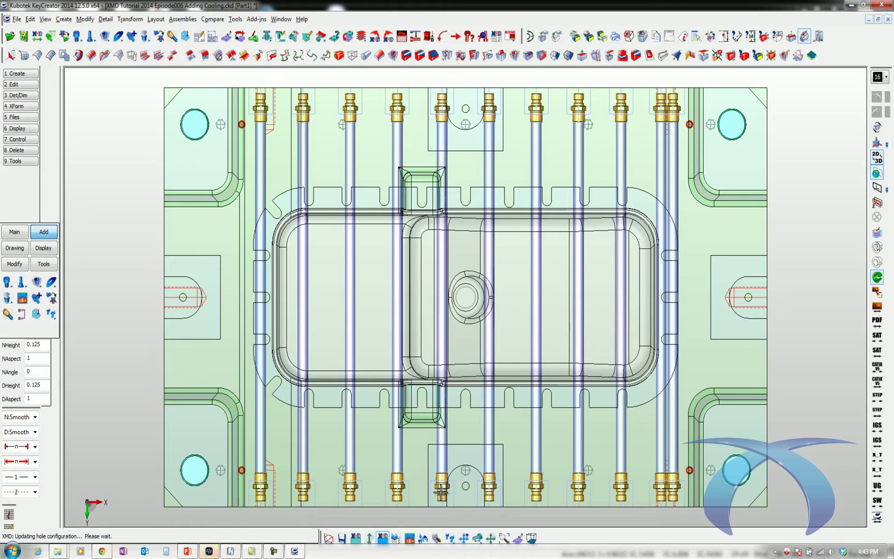
# - Add waterline bubblers to the cavity block on five neighbouring waterlines, in a row just outside the part's long edge near the side pocket
pyautogui.hotkey('alt', 'w')
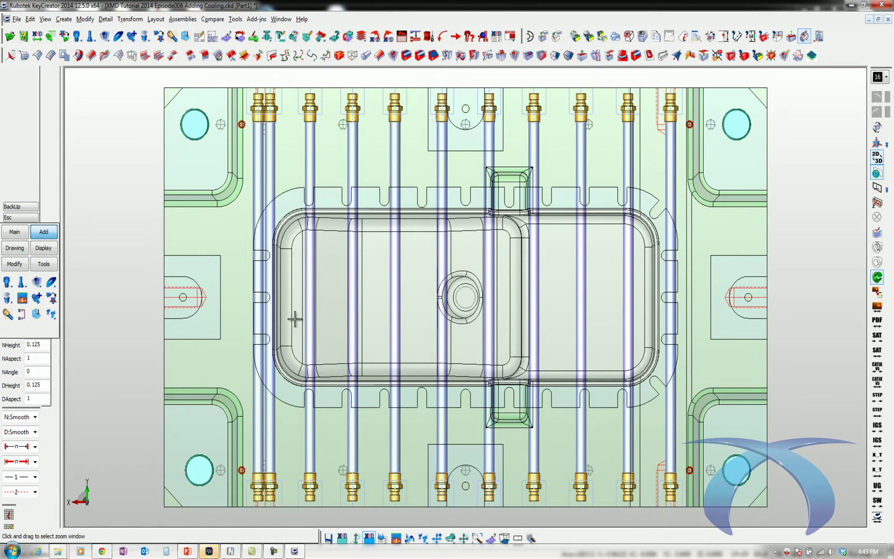
pyautogui.moveTo(252, 289); pyautogui.dragTo(639, 485)
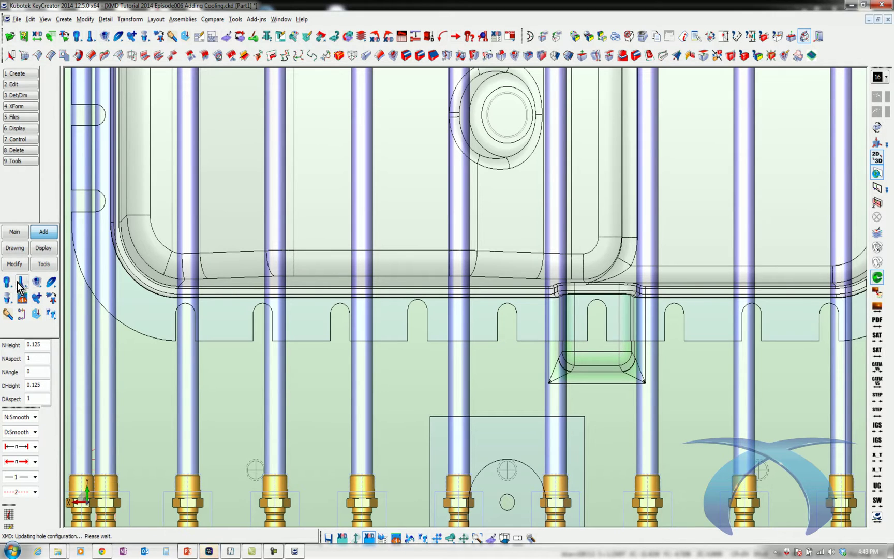
pyautogui.click(21, 300)
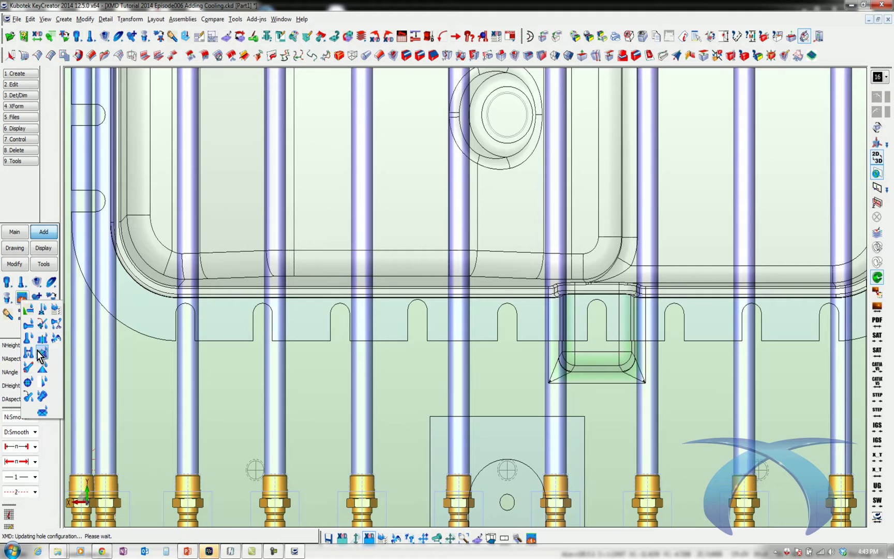
pyautogui.click(43, 310)
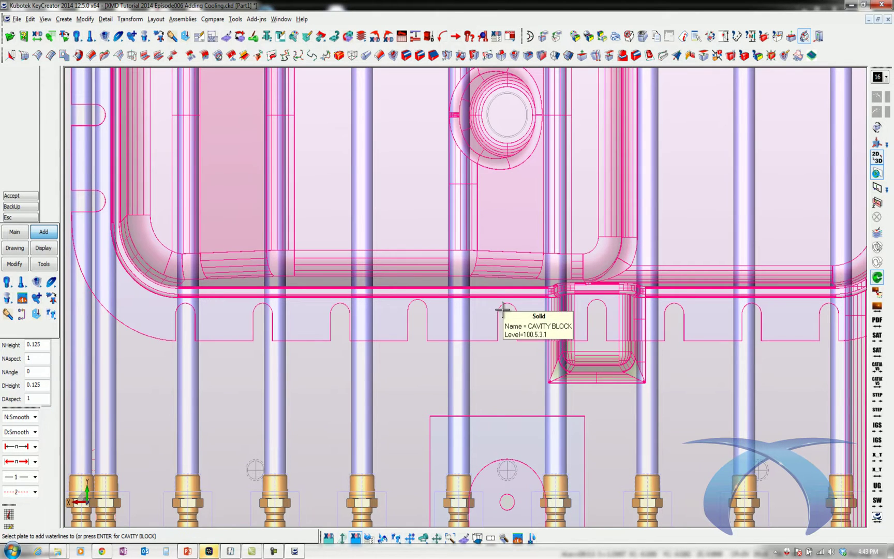
pyautogui.click(502, 309)
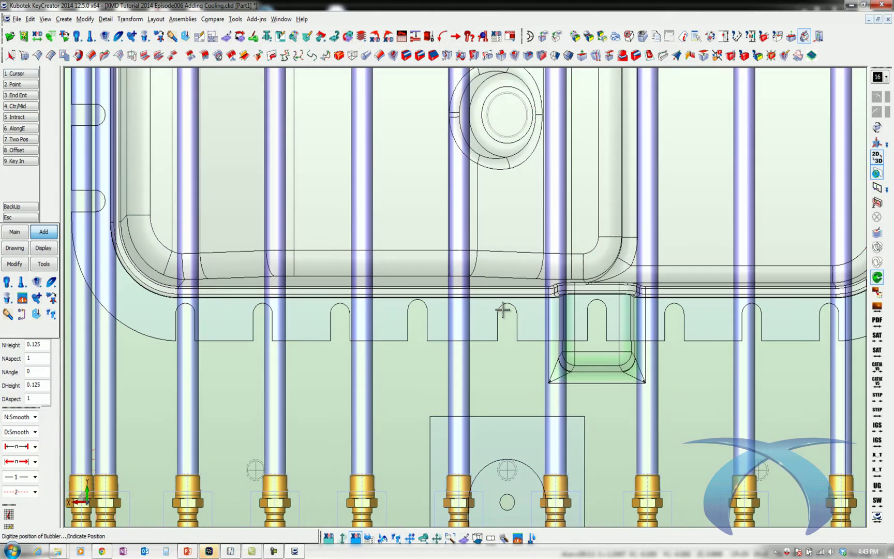
pyautogui.click(555, 338)
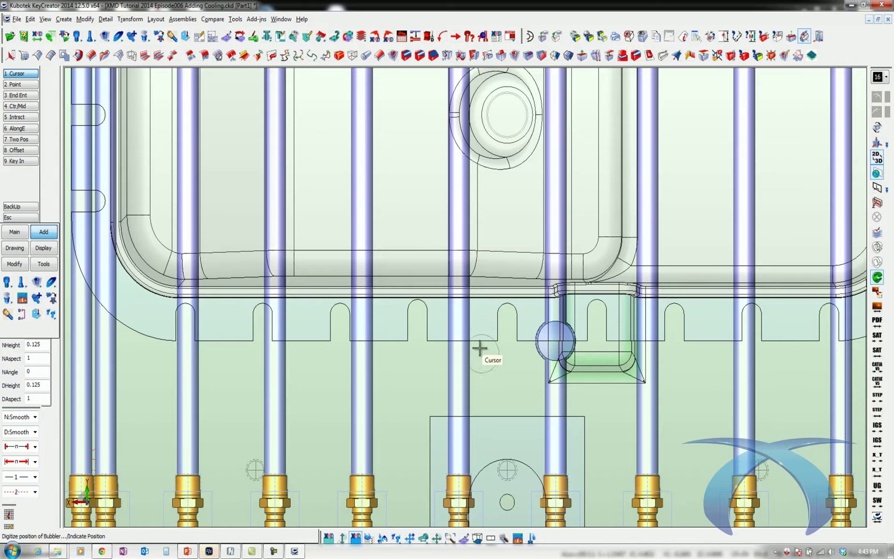
pyautogui.click(455, 338)
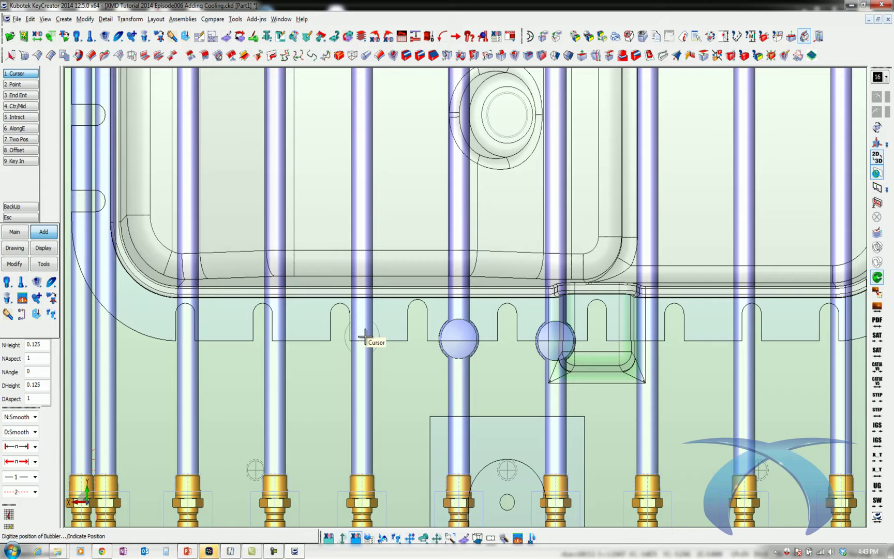
pyautogui.click(362, 338)
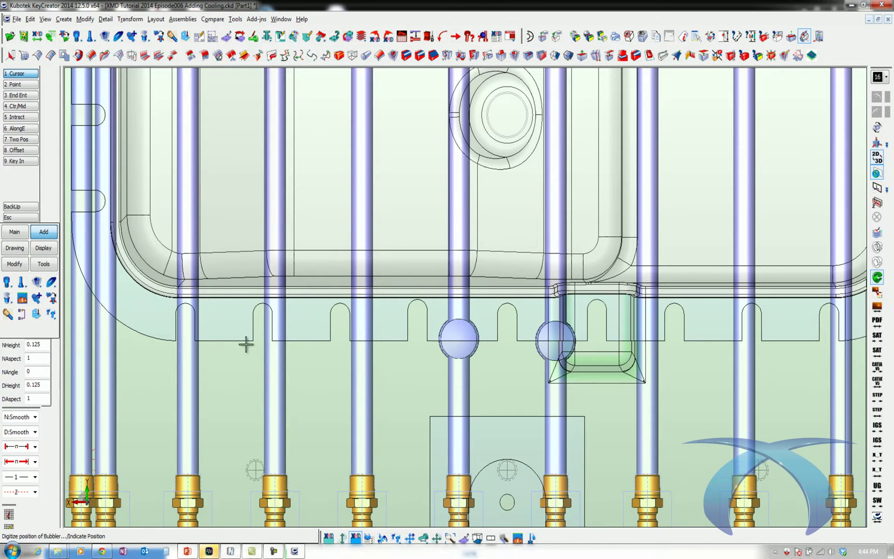
pyautogui.click(271, 338)
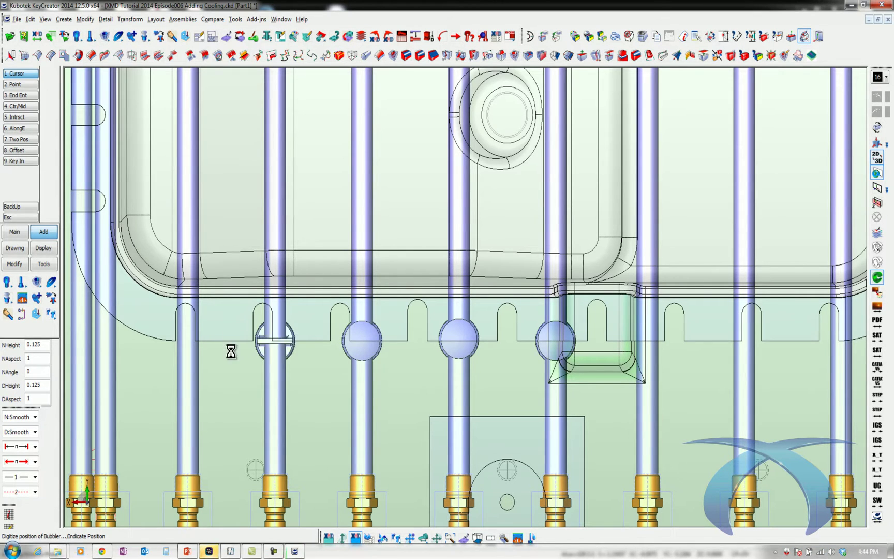
pyautogui.click(187, 339)
pyautogui.hotkey('alt', 'a')
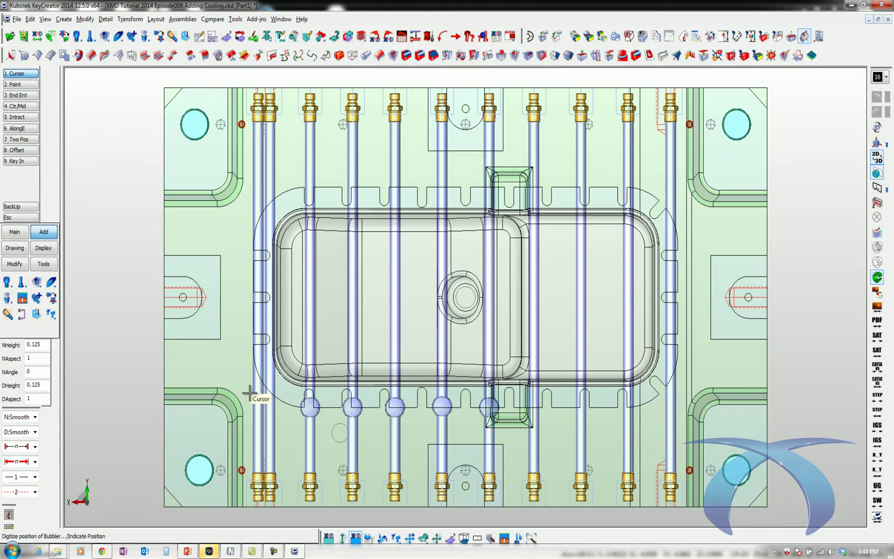
pyautogui.press('Escape')
# - Try rotating the end bubbler in the side view so its tip swings outward toward the leader pin, using a 15-degree snap angle
pyautogui.hotkey('alt', '5')
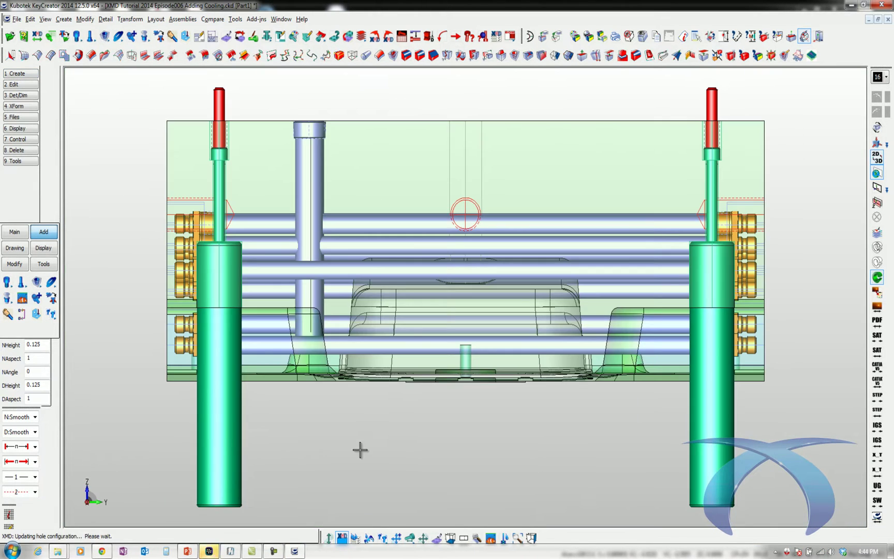
pyautogui.moveTo(372, 466); pyautogui.dragTo(372, 458, button='middle')
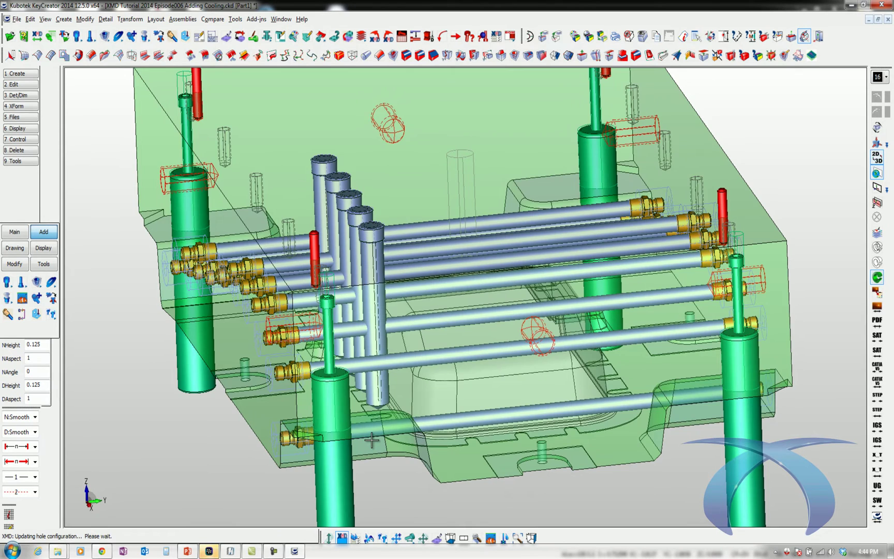
pyautogui.hotkey('alt', '5')
pyautogui.hotkey('alt', 'w')
pyautogui.moveTo(270, 110); pyautogui.dragTo(448, 375)
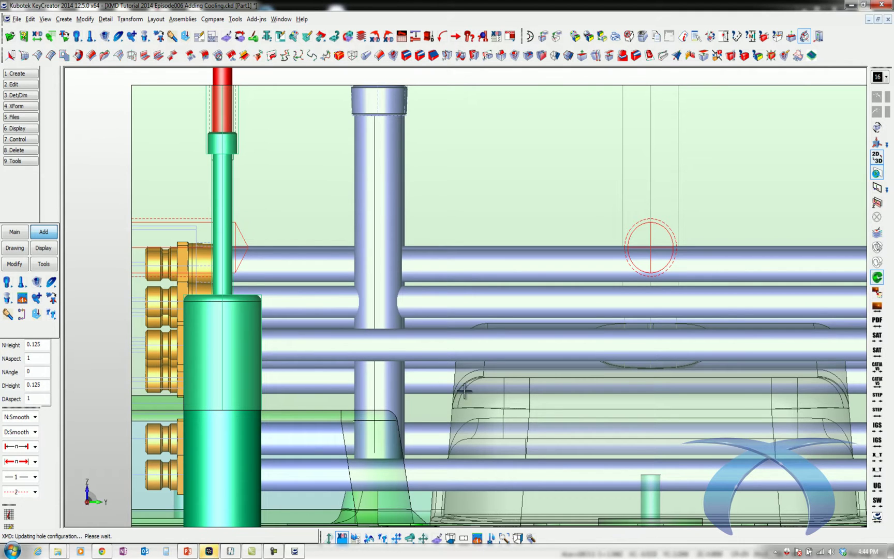
pyautogui.click(16, 264)
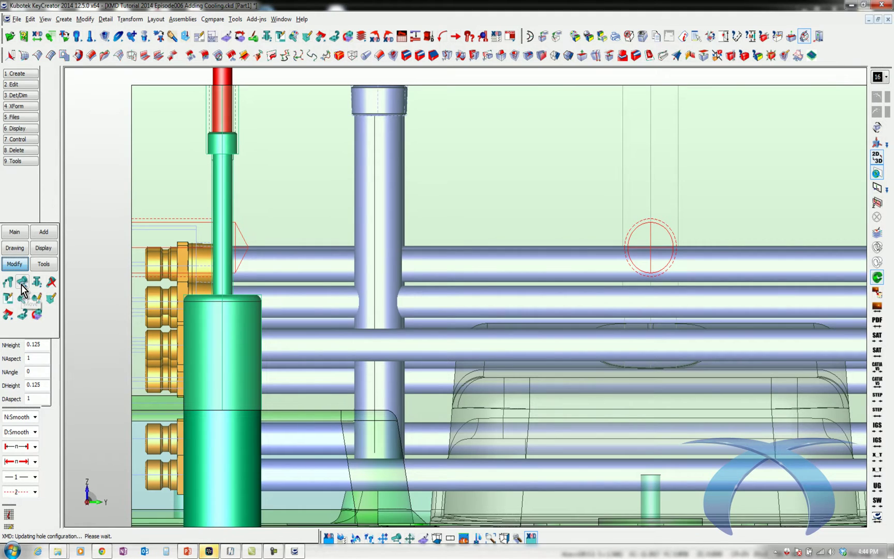
pyautogui.click(22, 284)
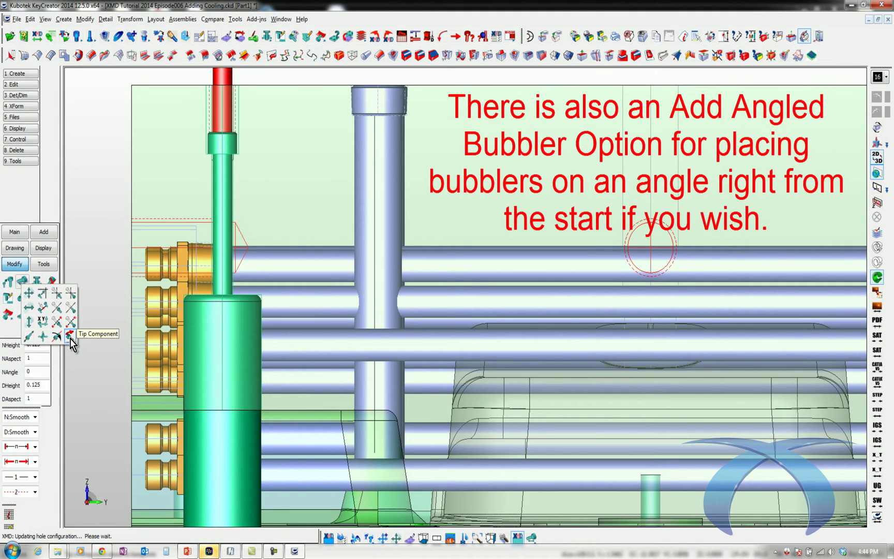
pyautogui.click(388, 208)
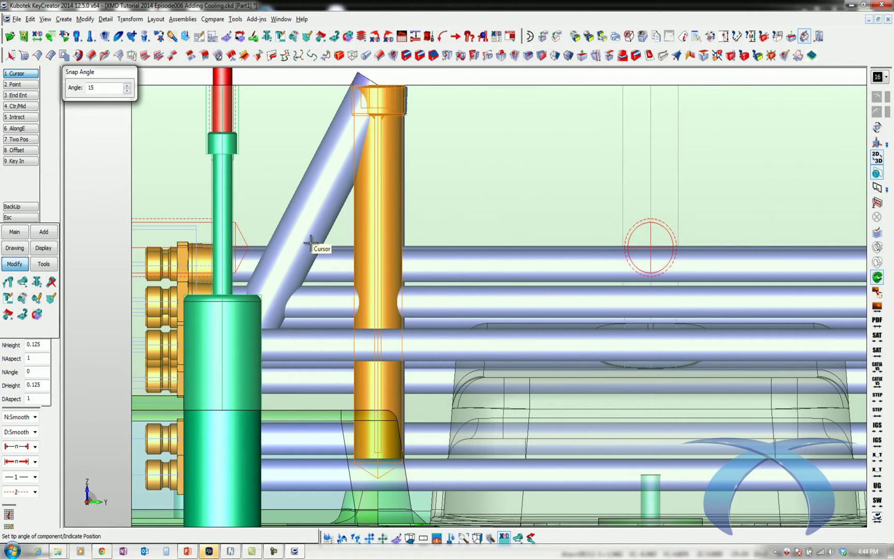
pyautogui.click(308, 237)
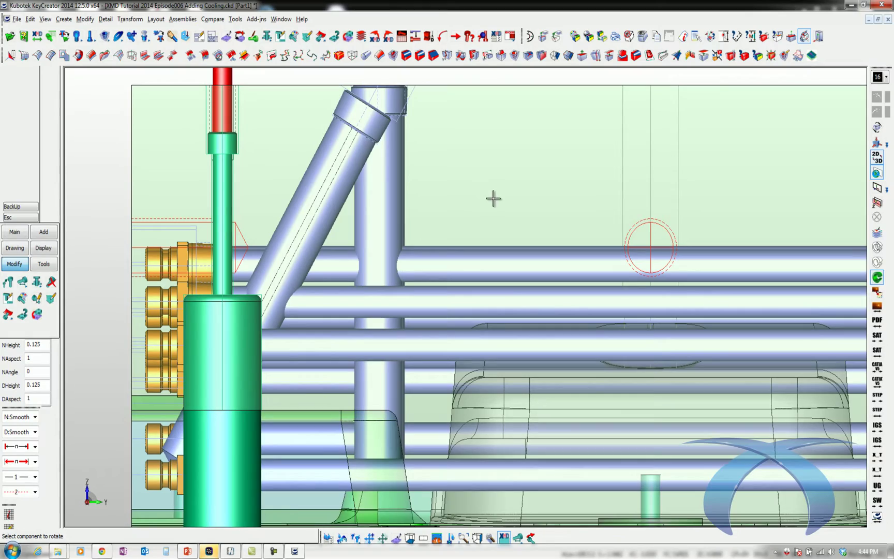
# - Inspect the tilted bubbler in 3D and undo its rotation
pyautogui.press('Escape')
pyautogui.moveTo(502, 194); pyautogui.dragTo(369, 368, button='middle')
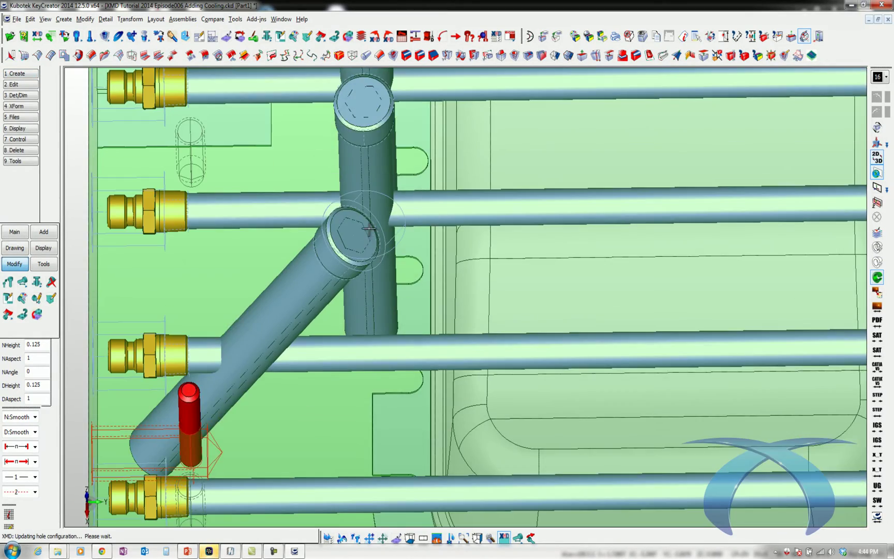
pyautogui.moveTo(369, 228); pyautogui.dragTo(404, 253, button='middle')
pyautogui.scroll(-5, 372, 229)
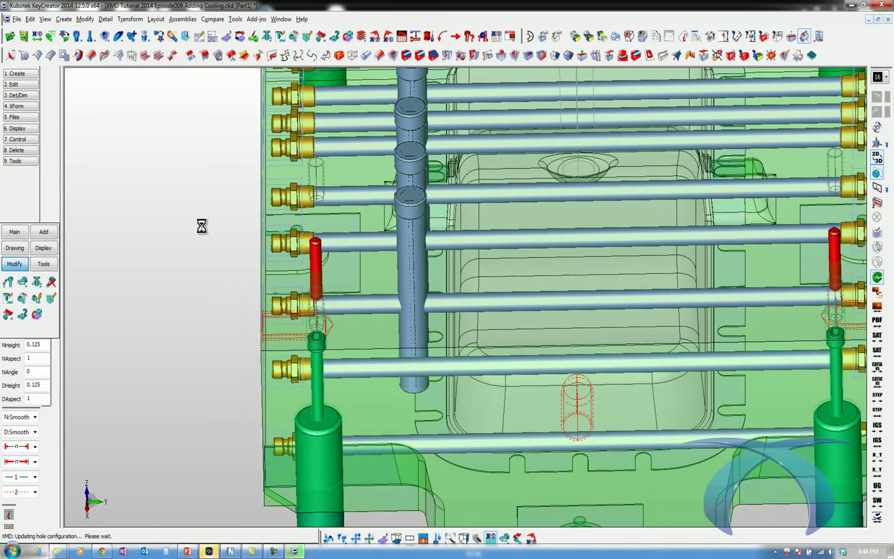
pyautogui.scroll(-4, 197, 242)
pyautogui.moveTo(197, 244); pyautogui.dragTo(204, 242, button='middle')
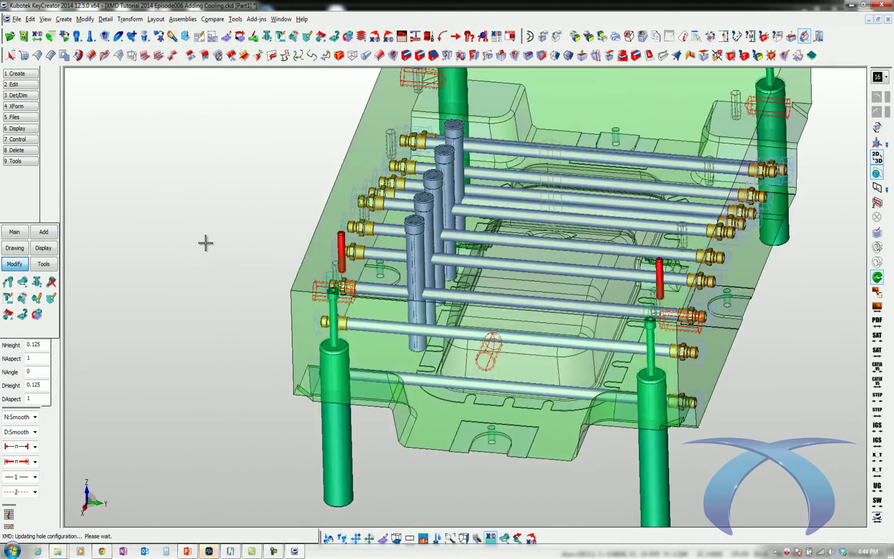
# - Draw a horizontal construction line through the centre of the cavity block in the top view
pyautogui.hotkey('alt', '1')
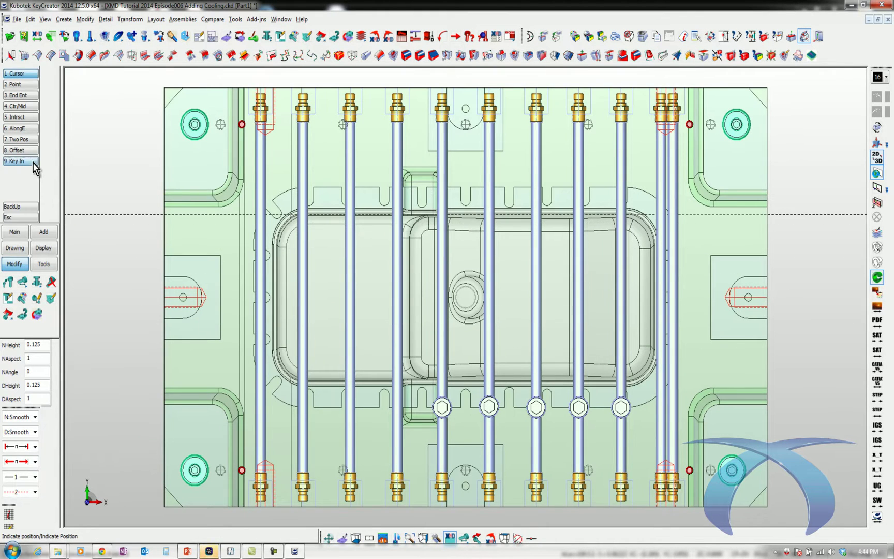
pyautogui.click(220, 259)
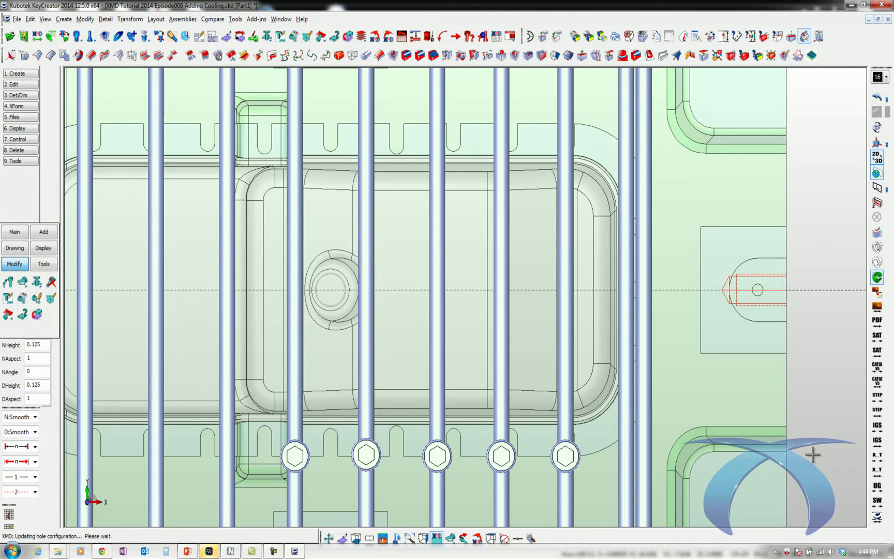
pyautogui.rightClick(518, 444)
pyautogui.press('Escape')
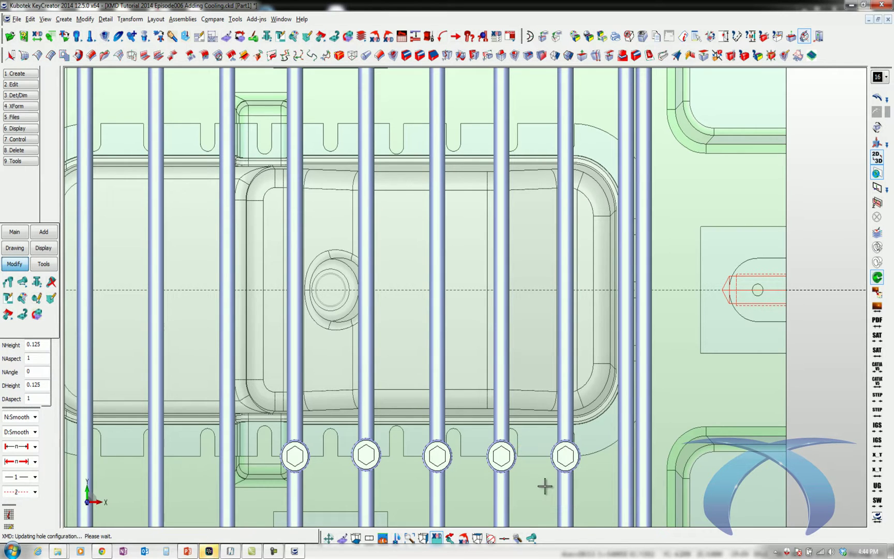
# - Mirror-copy the five bubblers about the horizontal centre line to the part's opposite long edge, and delete the line
pyautogui.press('c')
pyautogui.click(618, 514)
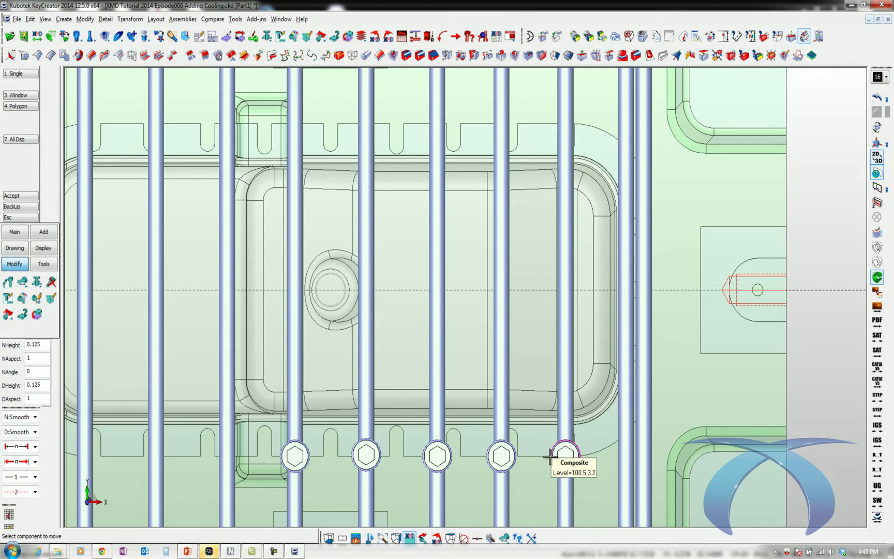
pyautogui.click(563, 456)
pyautogui.click(502, 456)
pyautogui.click(438, 455)
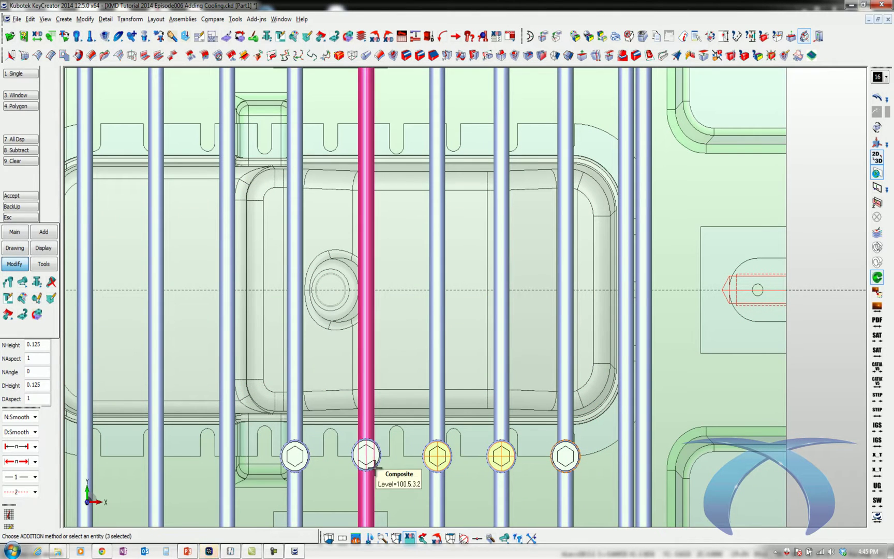
pyautogui.click(366, 455)
pyautogui.click(295, 457)
pyautogui.middleClick(295, 456)
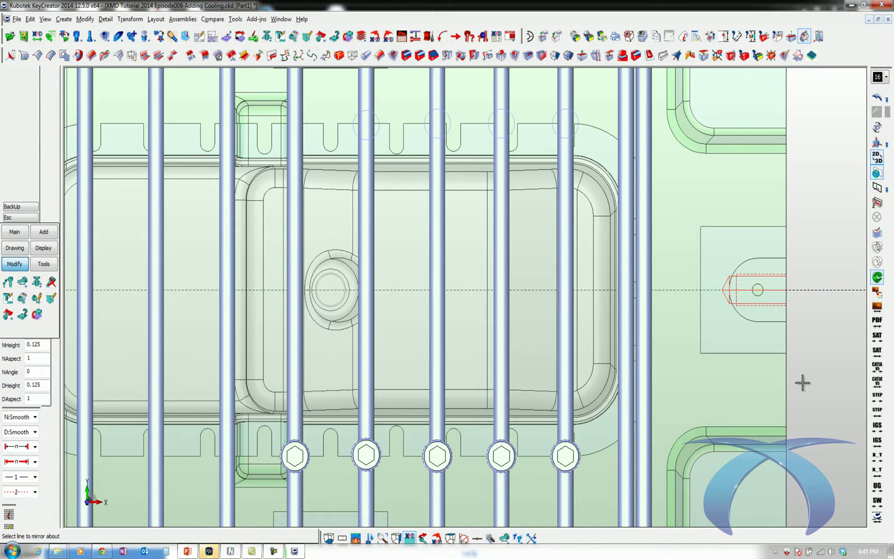
pyautogui.click(838, 288)
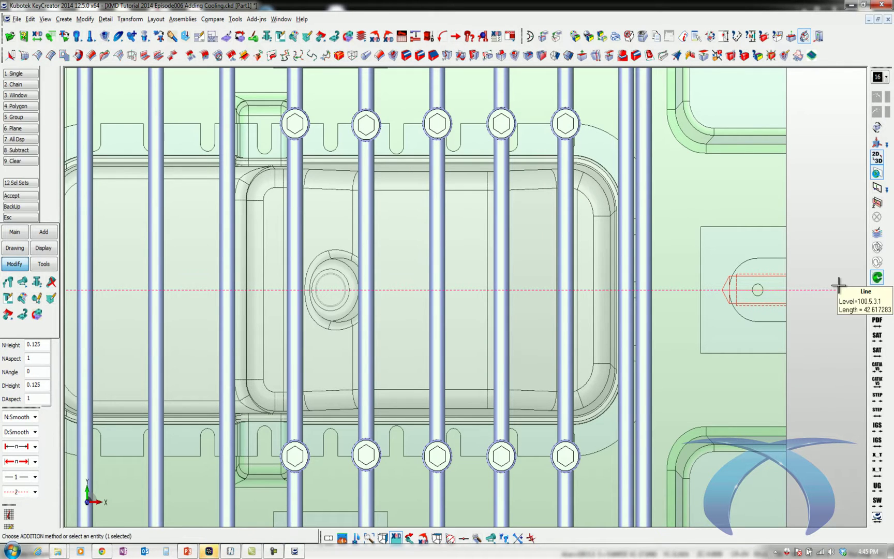
pyautogui.middleClick(838, 287)
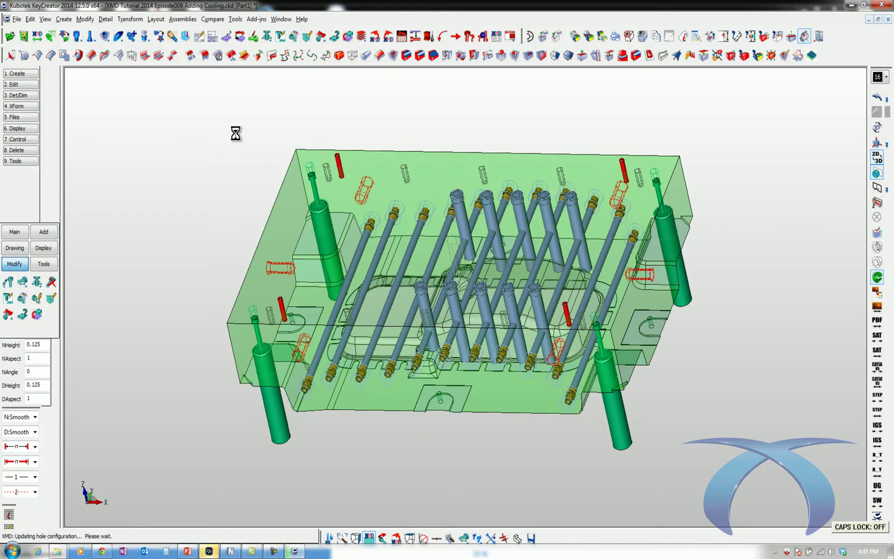
# - Display only the CORE BLOCK plate, without its components
pyautogui.click(231, 57)
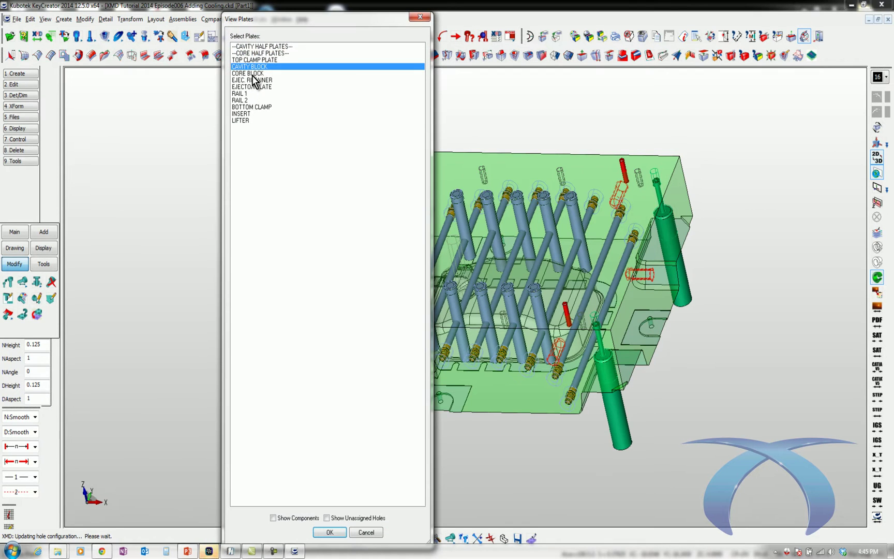
pyautogui.click(252, 73)
pyautogui.click(339, 531)
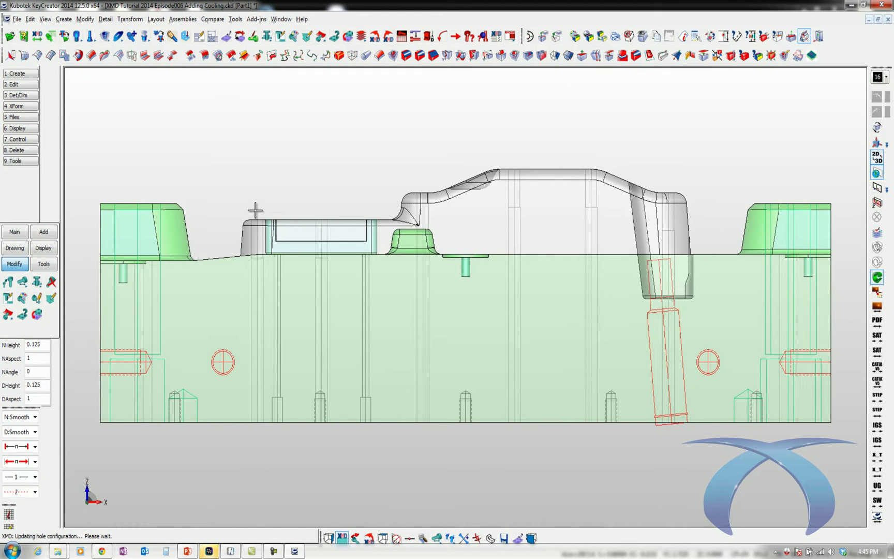
# - Add four through waterlines to the core block in a row beneath the part's low section, ending below the small raised boss
pyautogui.rightClick(212, 228)
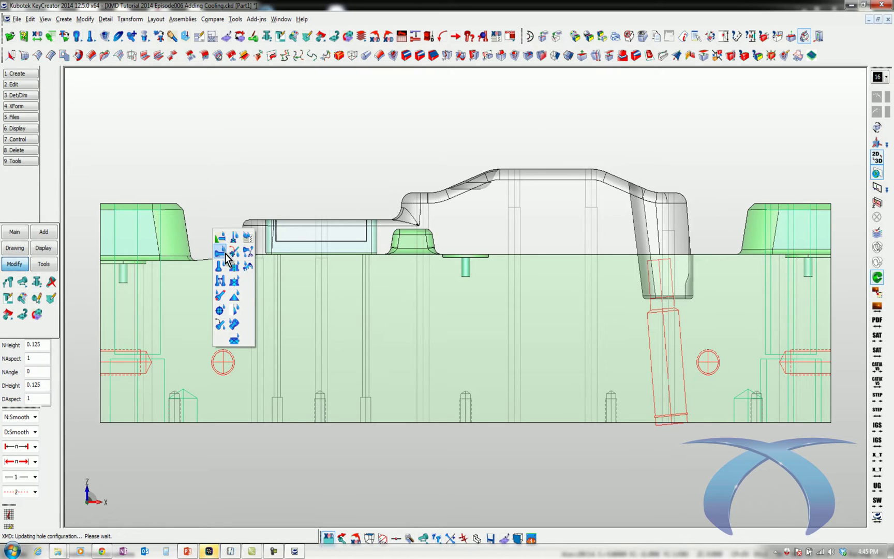
pyautogui.click(219, 310)
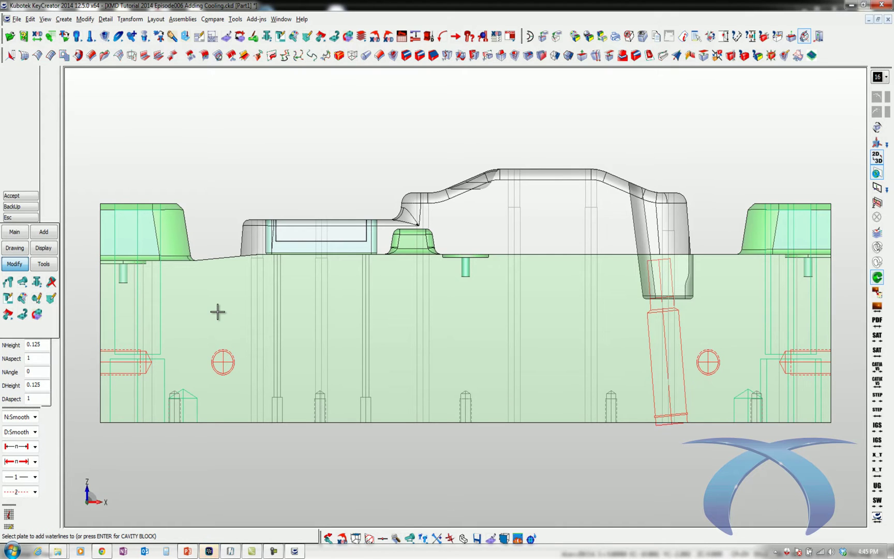
pyautogui.click(220, 280)
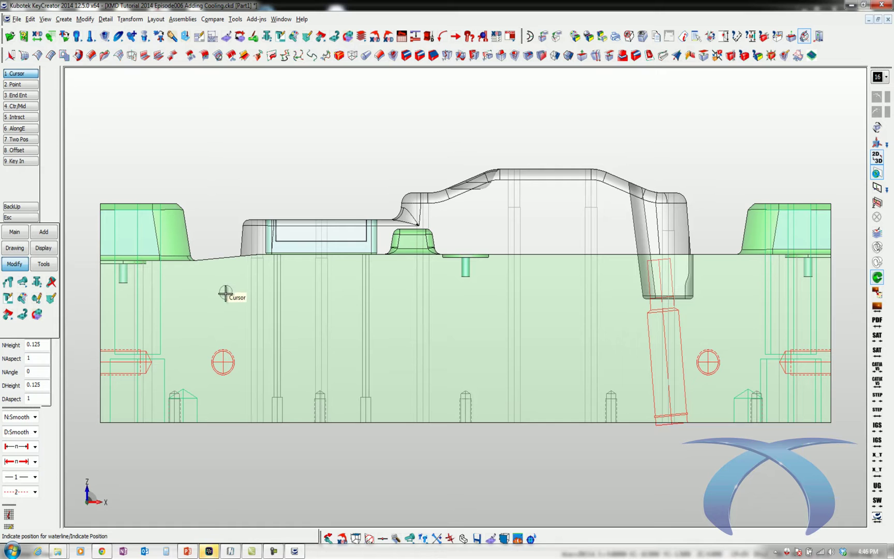
pyautogui.click(226, 293)
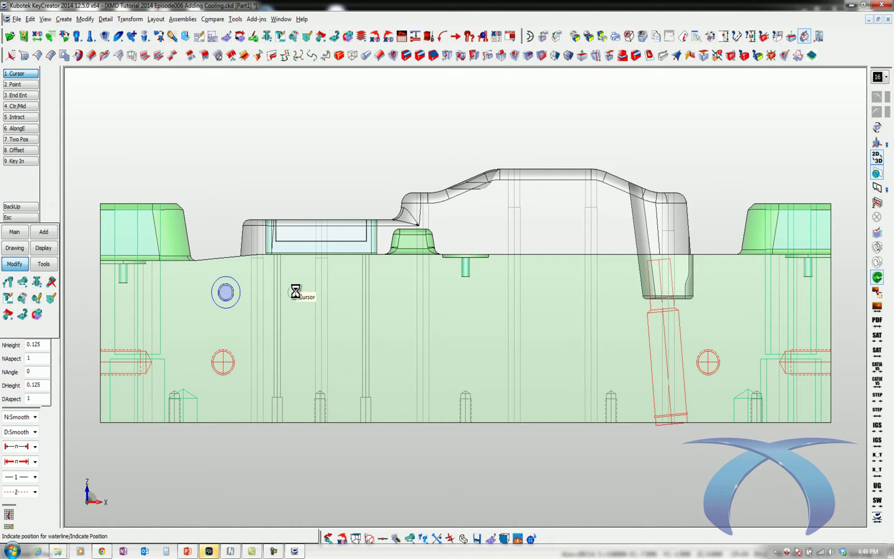
pyautogui.click(294, 293)
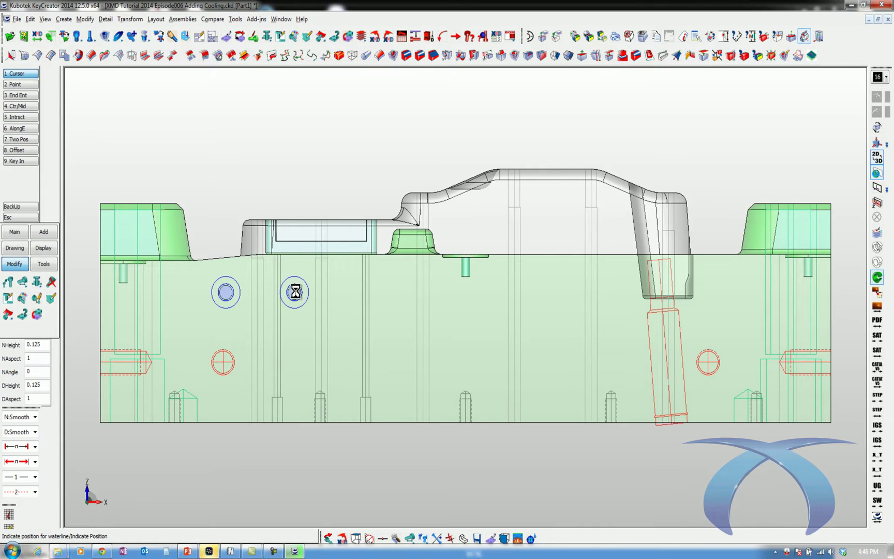
pyautogui.click(348, 289)
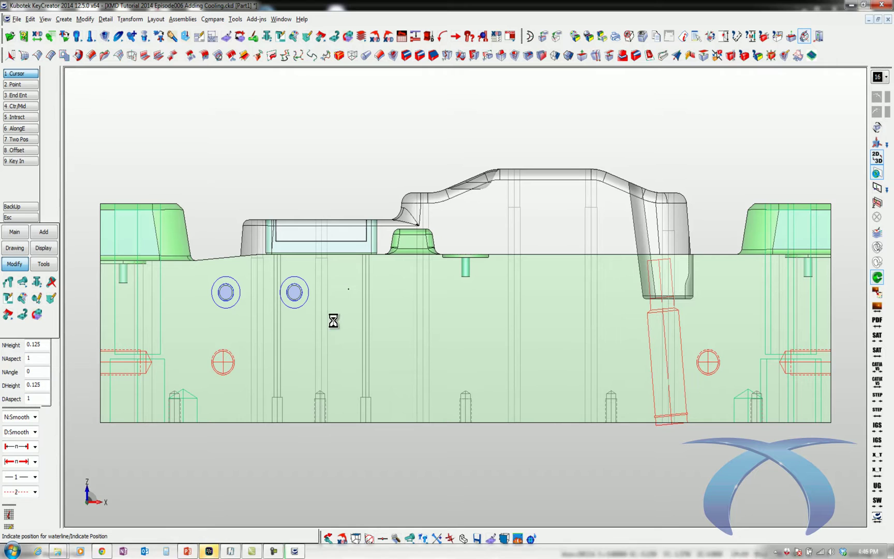
pyautogui.click(394, 292)
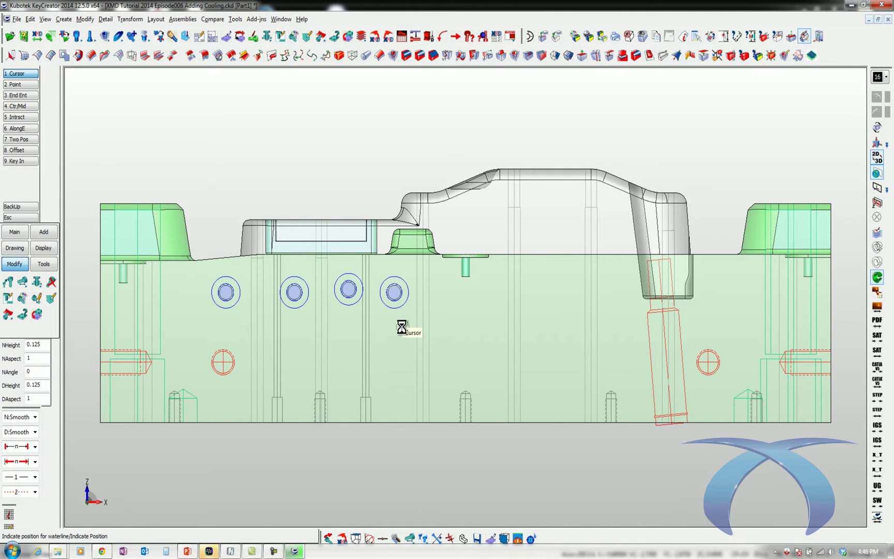
pyautogui.press('Escape')
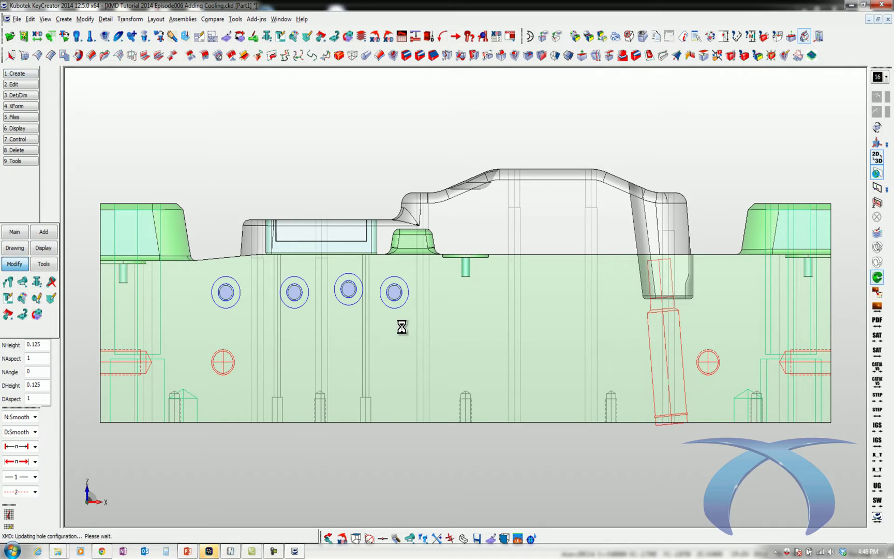
# - Redisplay the CORE BLOCK plate together with its components in the front view
pyautogui.click(225, 38)
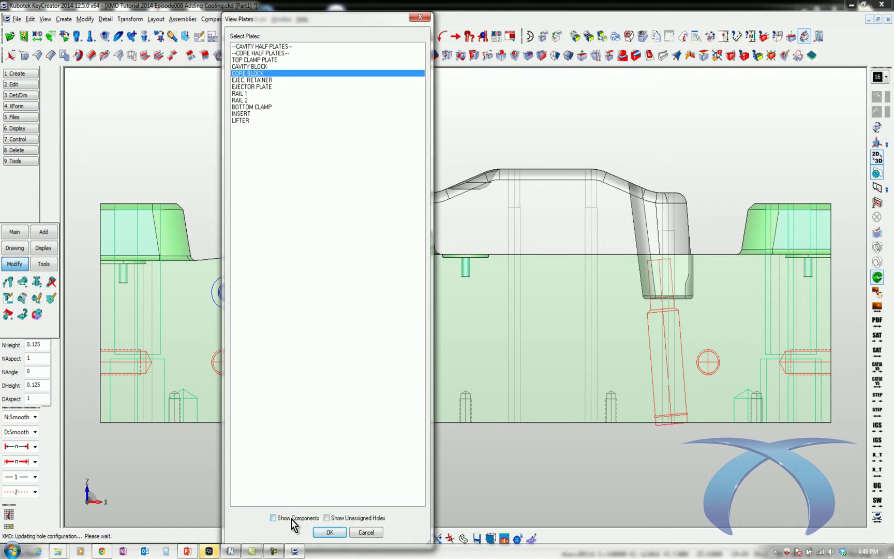
pyautogui.click(330, 531)
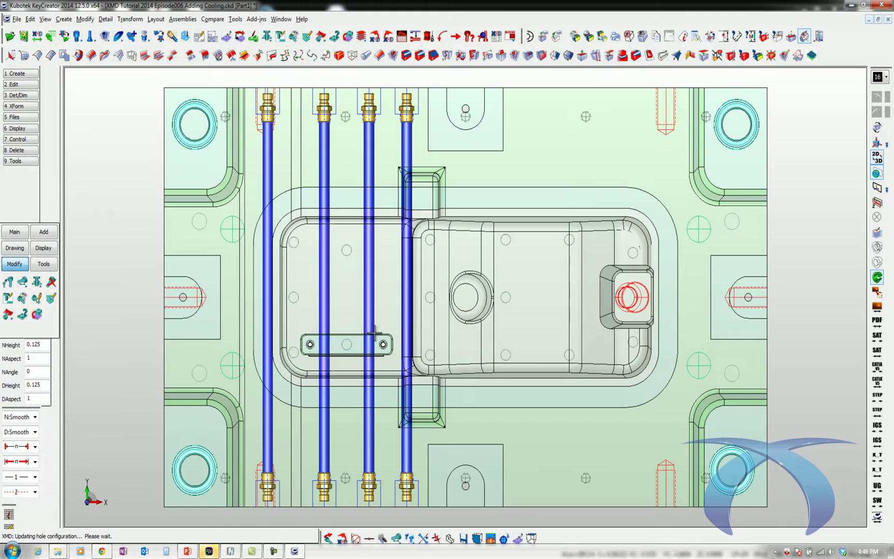
pyautogui.hotkey('alt', '2')
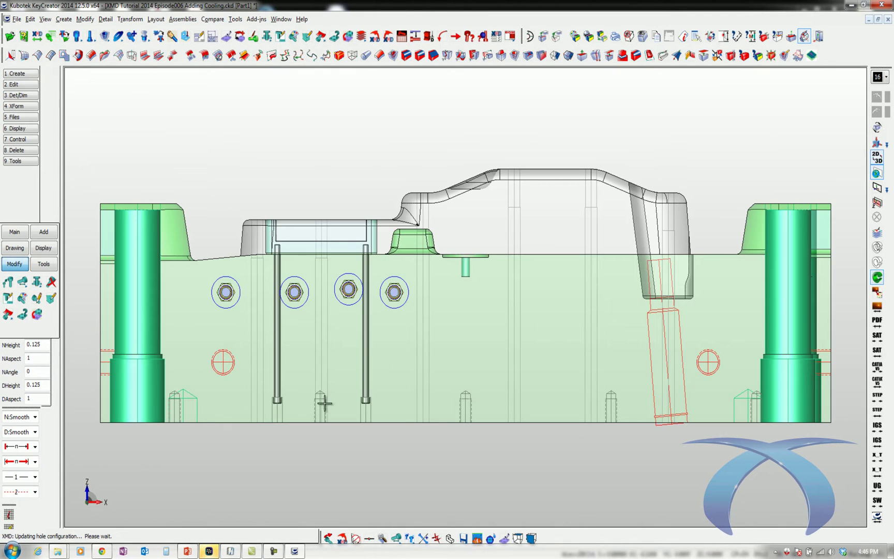
# - Move the waterline beneath the small raised boss straight down, deeper into the core block
pyautogui.hotkey('alt', 'h')
pyautogui.hotkey('alt', 'w')
pyautogui.moveTo(297, 225); pyautogui.dragTo(523, 382)
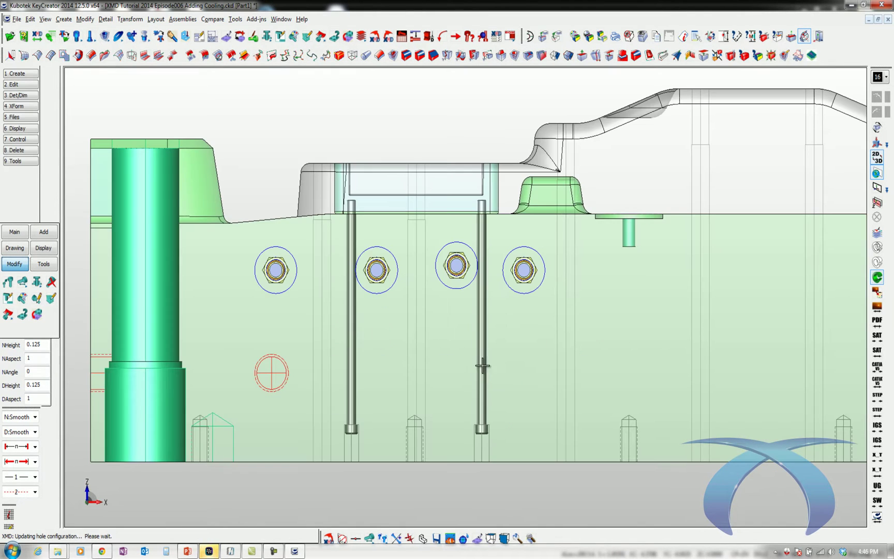
pyautogui.rightClick(491, 366)
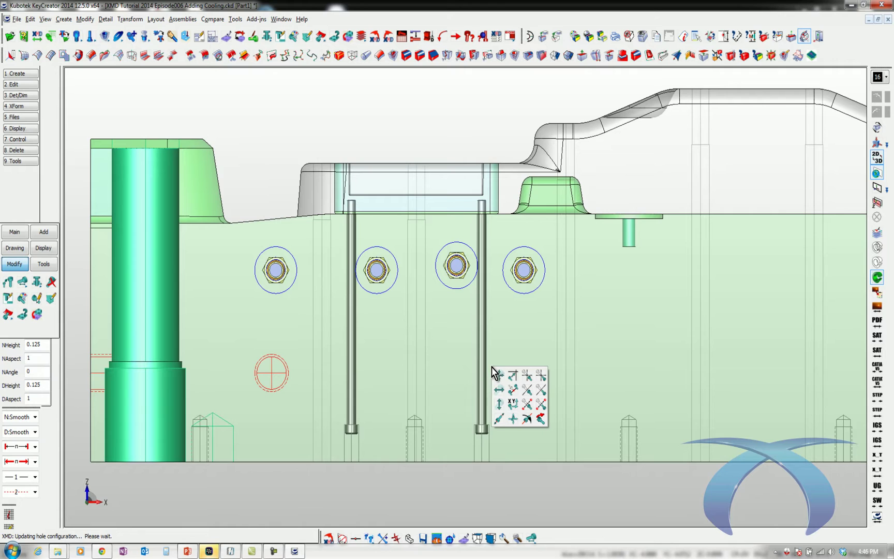
pyautogui.click(499, 402)
pyautogui.click(522, 292)
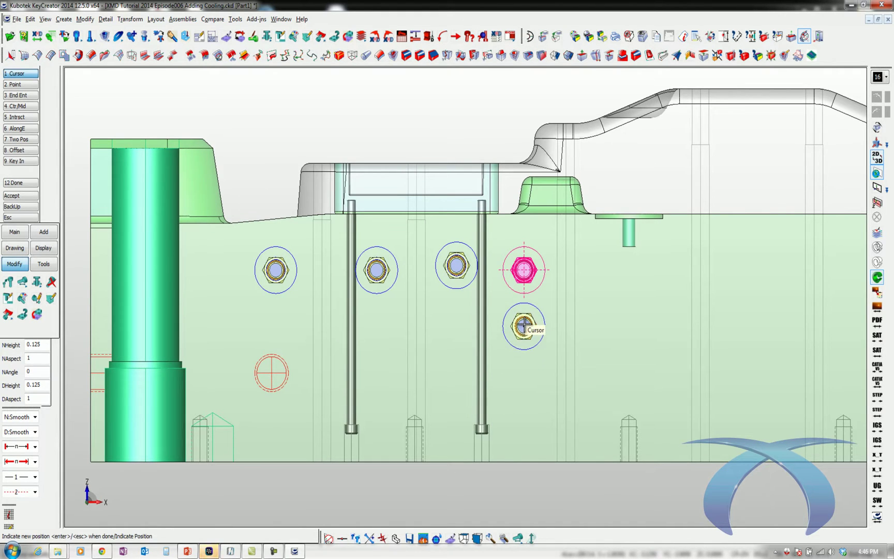
pyautogui.click(523, 325)
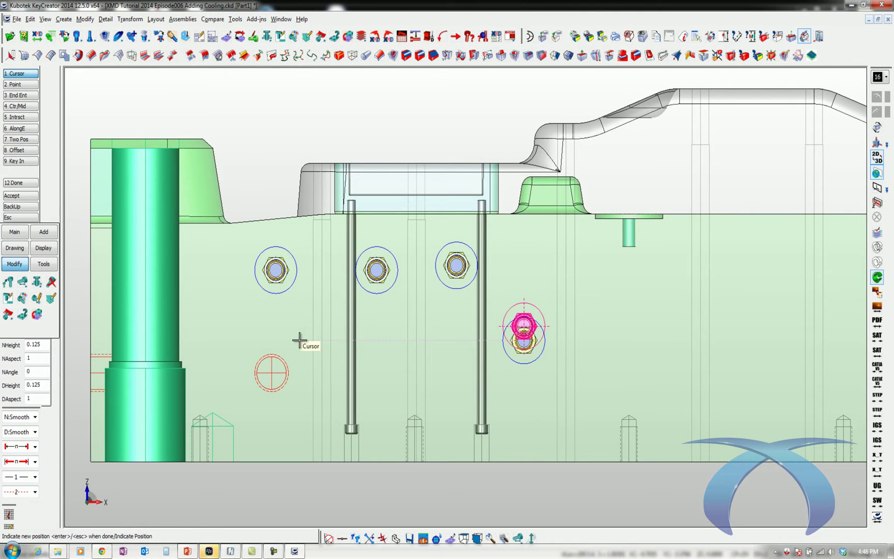
# - Lower the leftmost waterline vertically to the centre height of the waterline beneath the small raised boss
pyautogui.press('Return')
pyautogui.rightClick(303, 361)
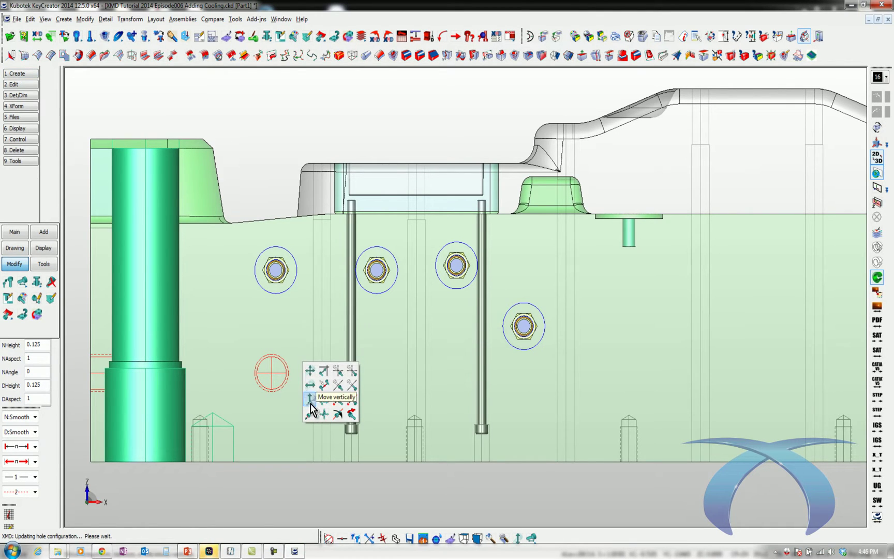
pyautogui.click(313, 401)
pyautogui.click(294, 288)
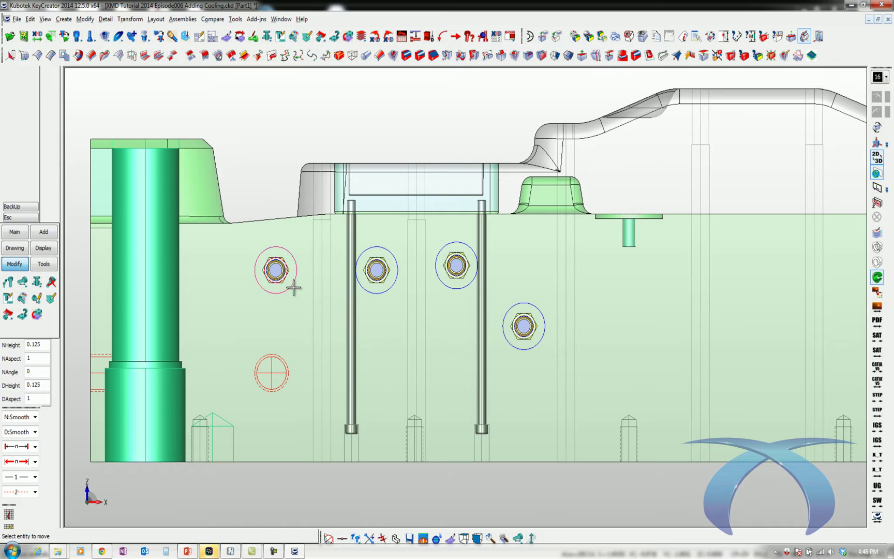
pyautogui.press('Return')
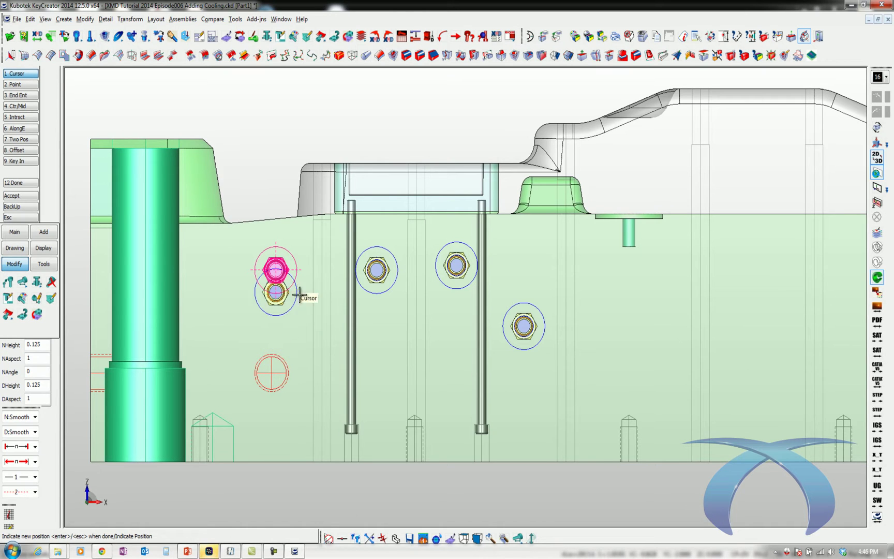
pyautogui.click(509, 342)
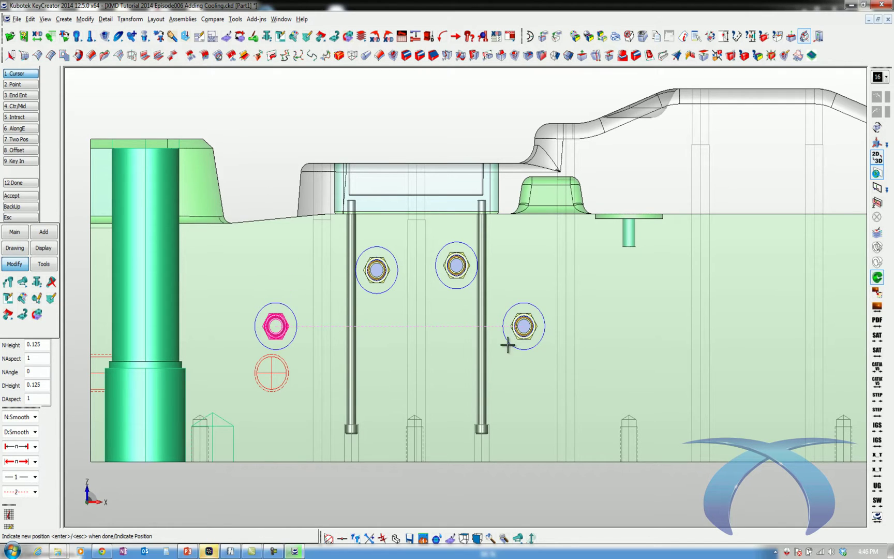
# - Shift the two outer waterlines together slightly upward by a YC offset, with 0 in XC
pyautogui.rightClick(299, 361)
pyautogui.click(322, 415)
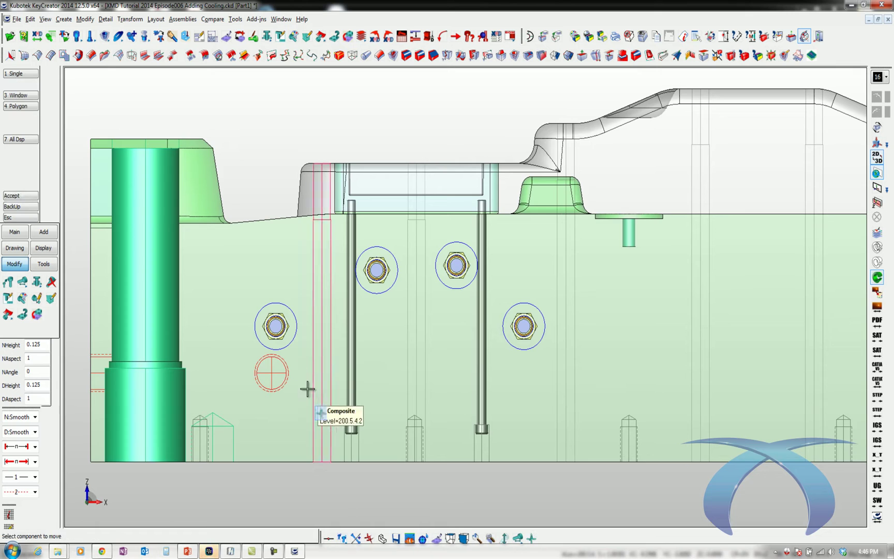
pyautogui.click(292, 343)
pyautogui.click(507, 348)
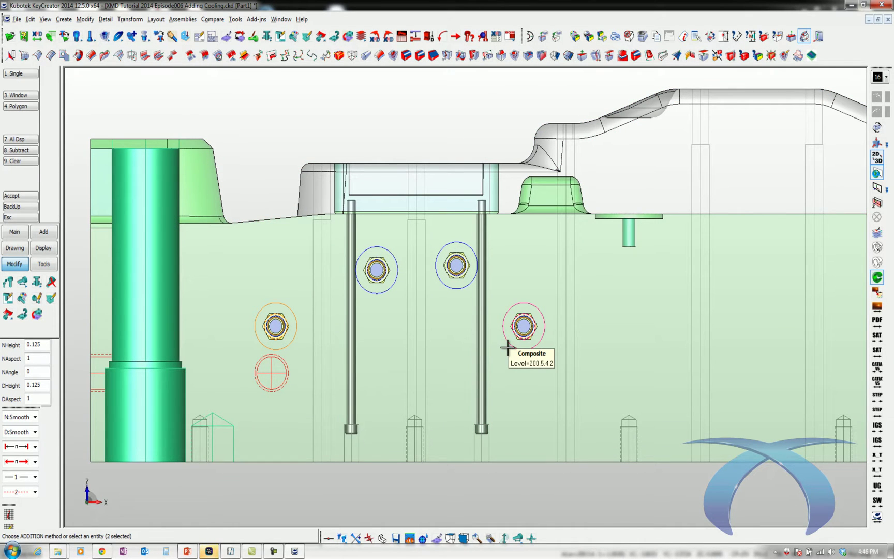
pyautogui.press('Return')
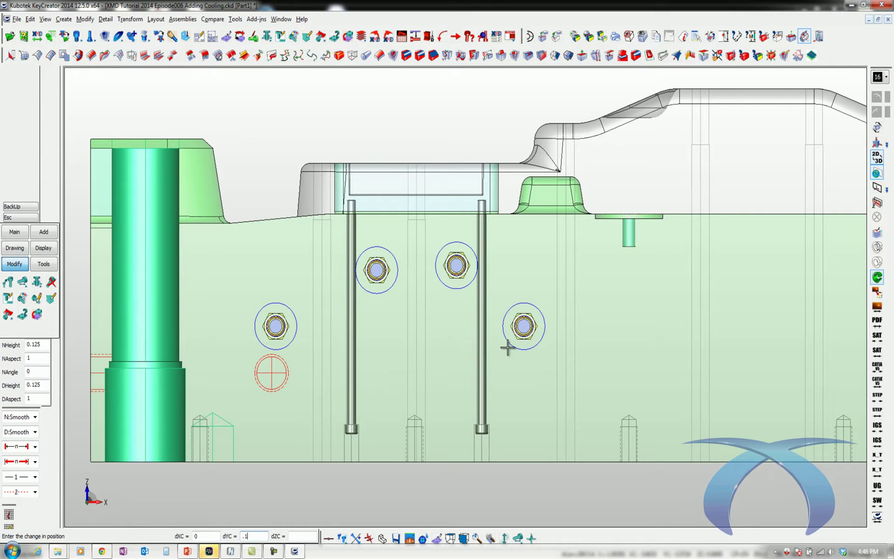
pyautogui.press('Return')
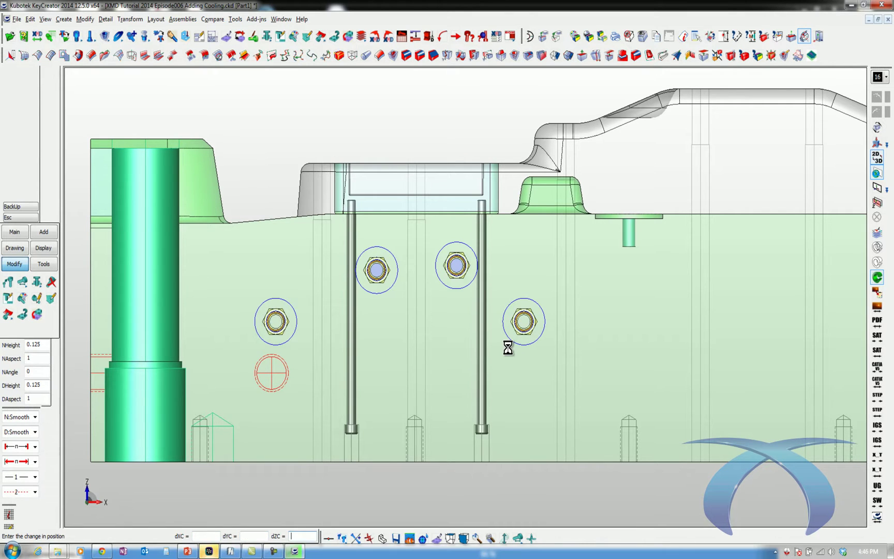
# - Lower the second waterline from the left vertically to the centre height of the leftmost waterline
pyautogui.rightClick(437, 358)
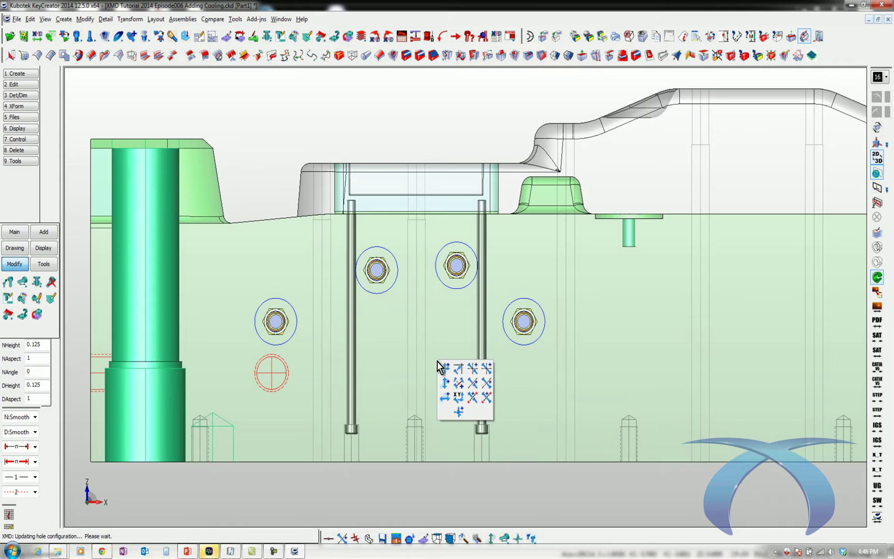
pyautogui.click(441, 389)
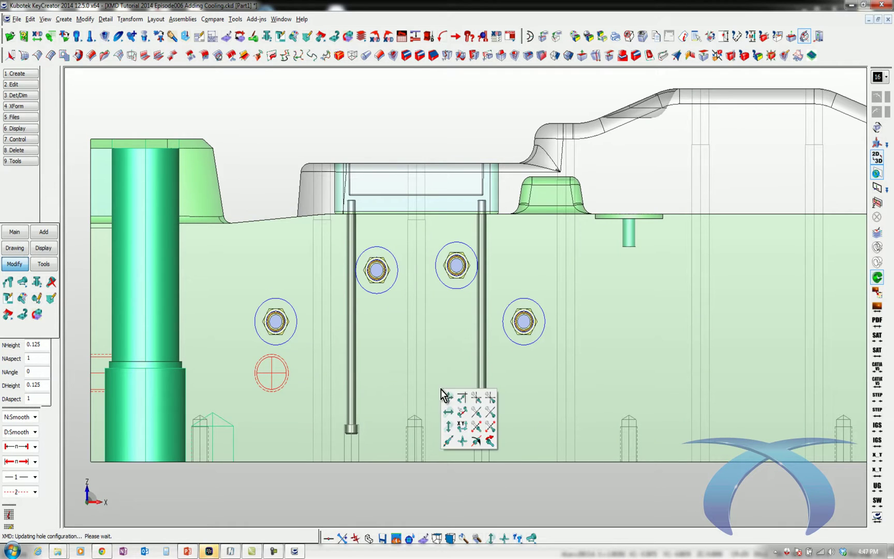
pyautogui.click(448, 426)
pyautogui.click(391, 292)
pyautogui.press('Return')
pyautogui.click(288, 304)
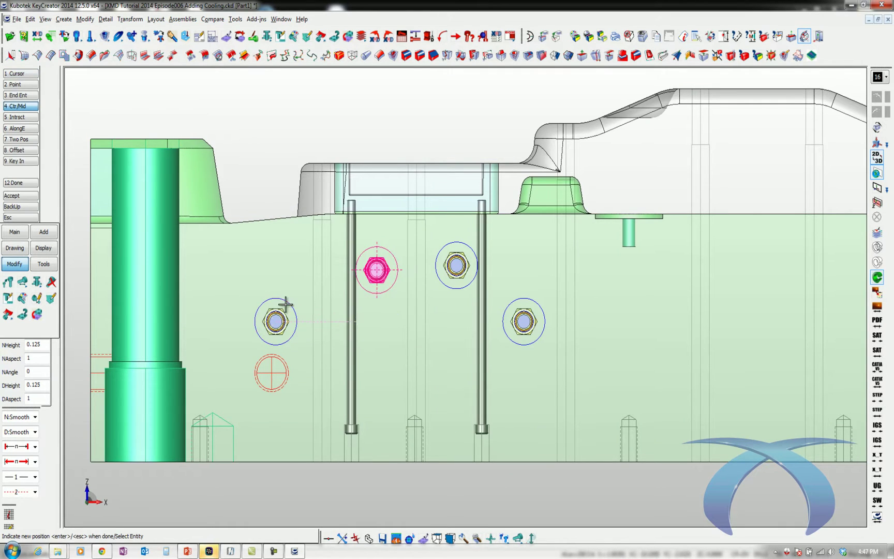
# - Lower the third waterline from the left vertically to the centre height of the second one
pyautogui.rightClick(439, 321)
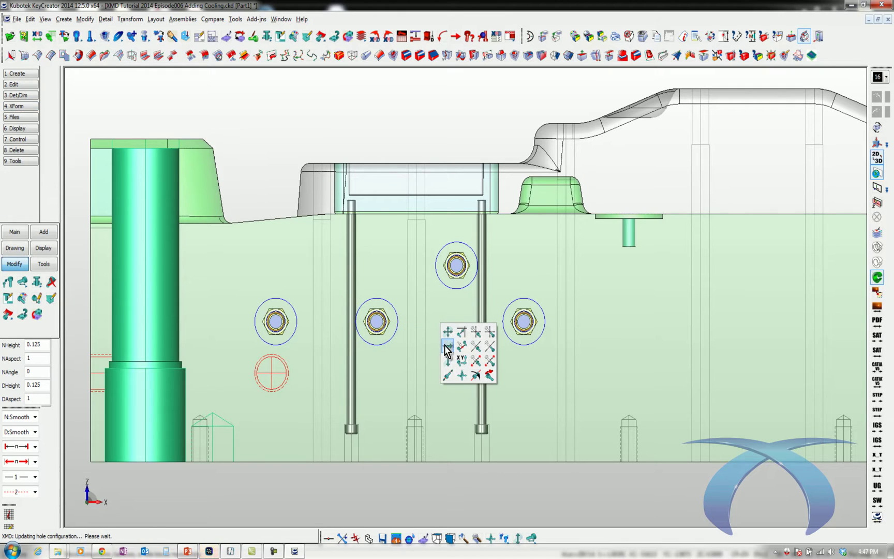
pyautogui.click(449, 365)
pyautogui.click(448, 291)
pyautogui.press('Return')
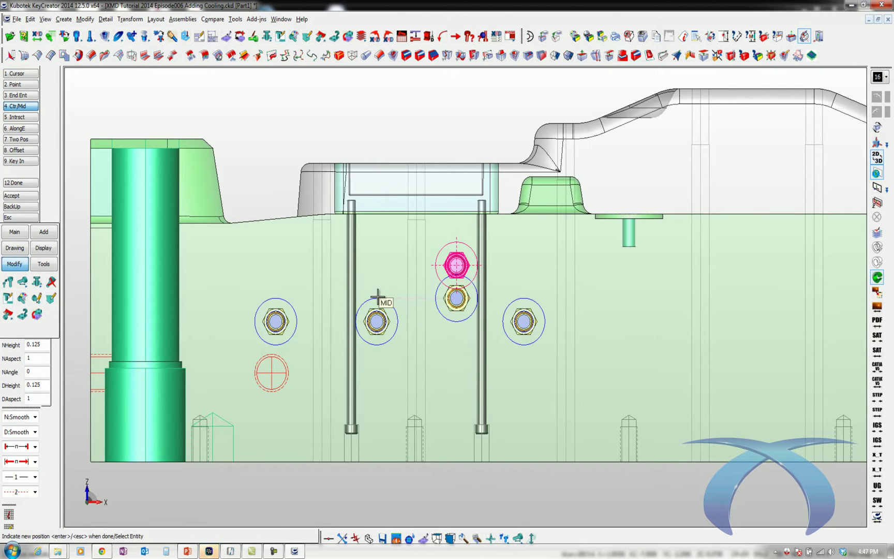
pyautogui.click(395, 307)
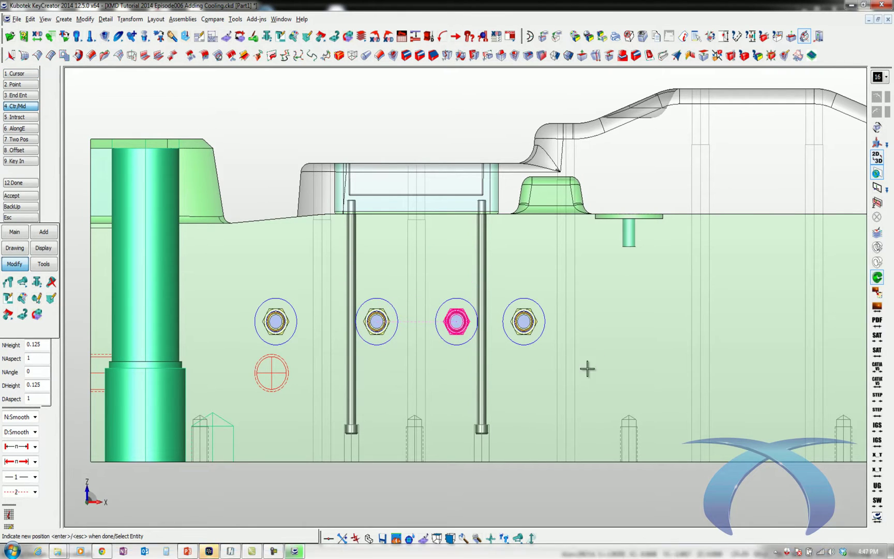
pyautogui.press('Return')
# - Set the default end condition for water components to a pipe plug in the XMD water defaults
pyautogui.scroll(-2, 588, 372)
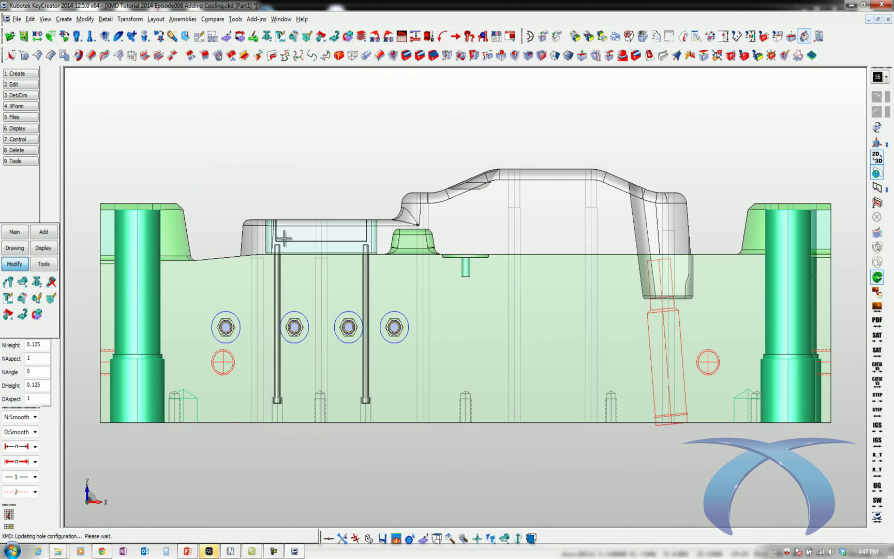
pyautogui.hotkey('alt', 'w')
pyautogui.moveTo(273, 151); pyautogui.dragTo(712, 443)
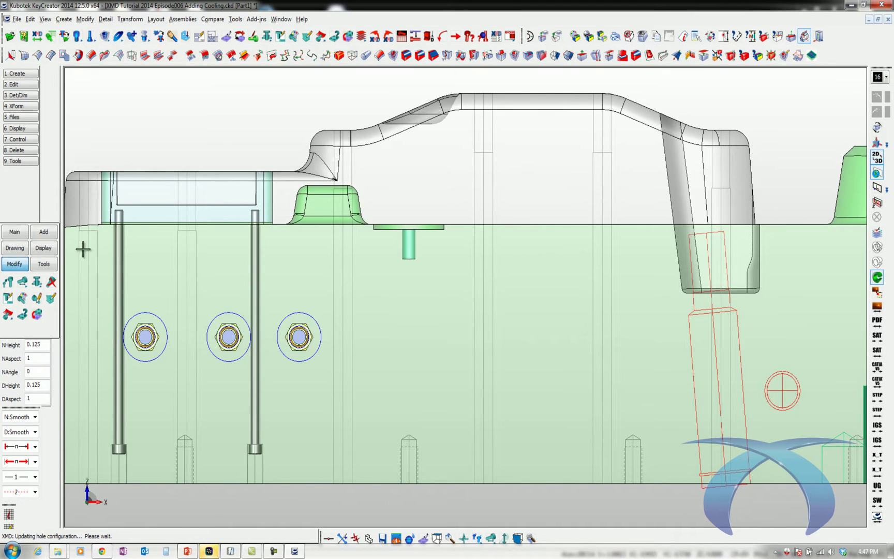
pyautogui.click(43, 233)
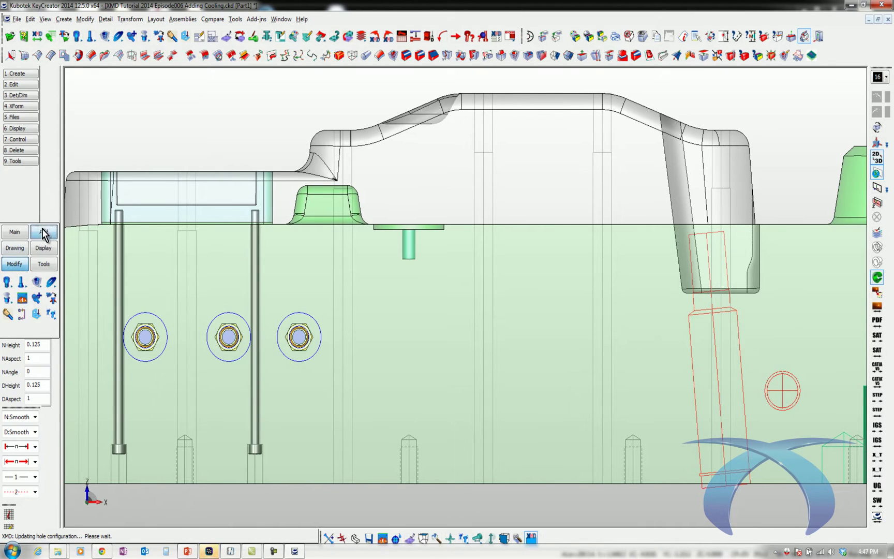
pyautogui.click(21, 300)
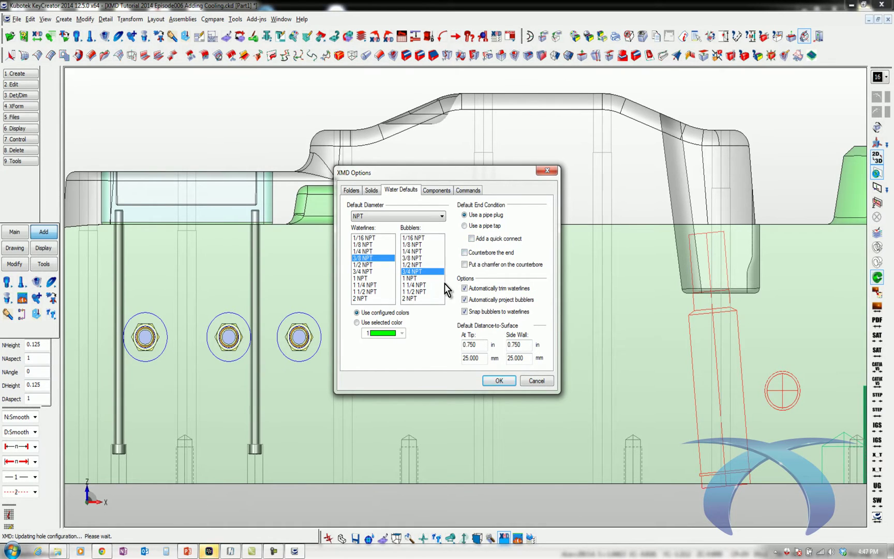
pyautogui.click(501, 381)
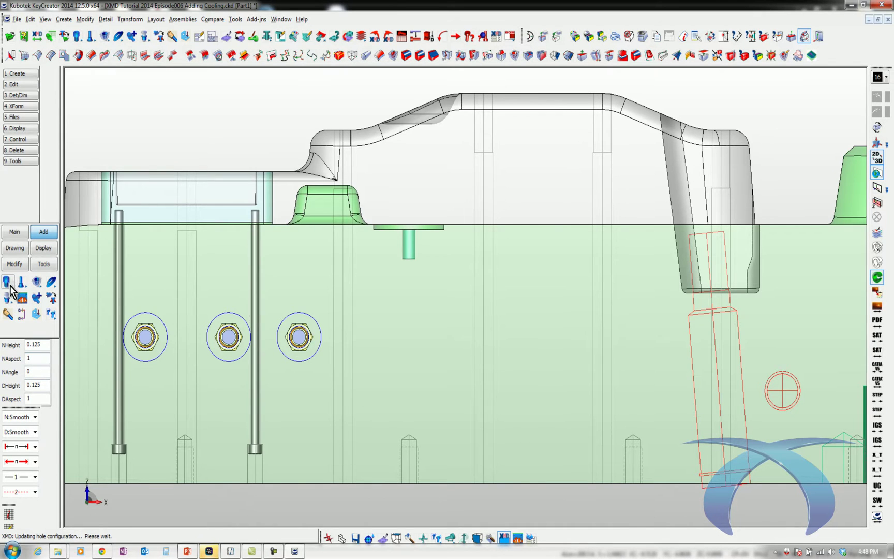
pyautogui.click(22, 298)
pyautogui.click(25, 310)
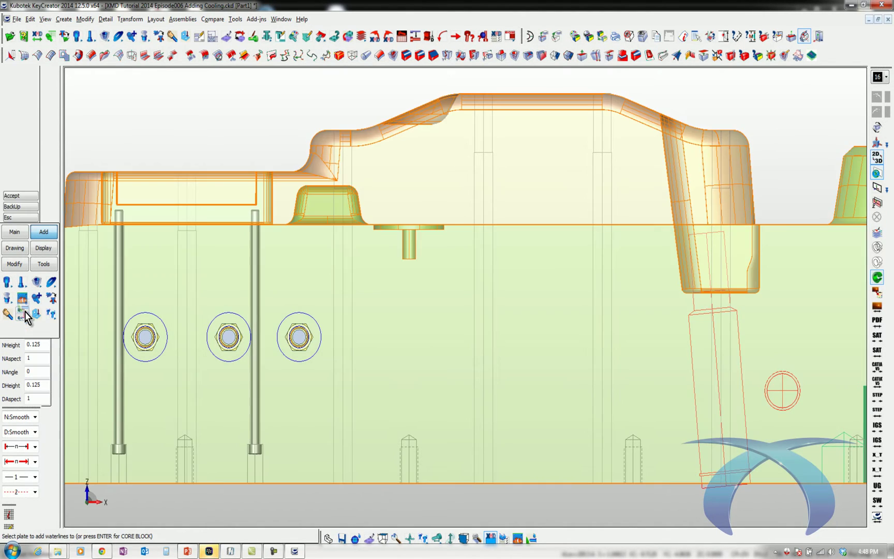
pyautogui.click(439, 160)
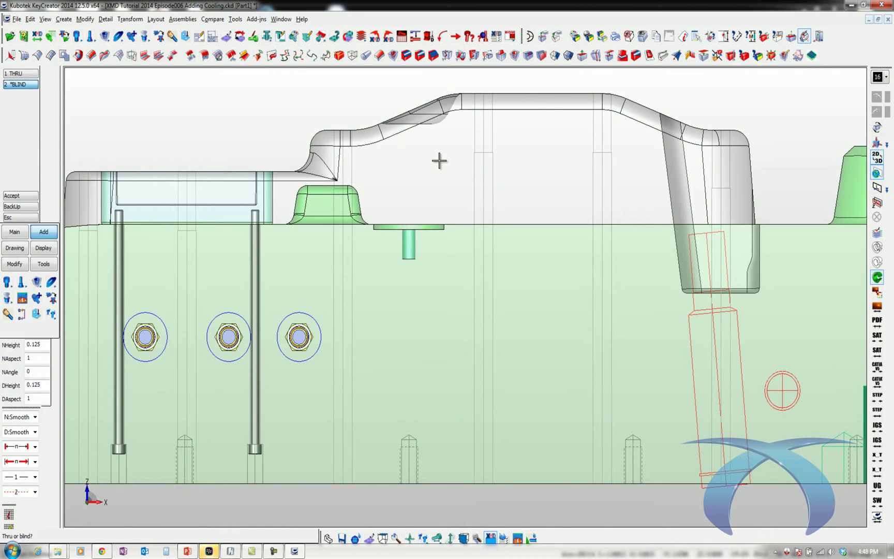
pyautogui.press('Return')
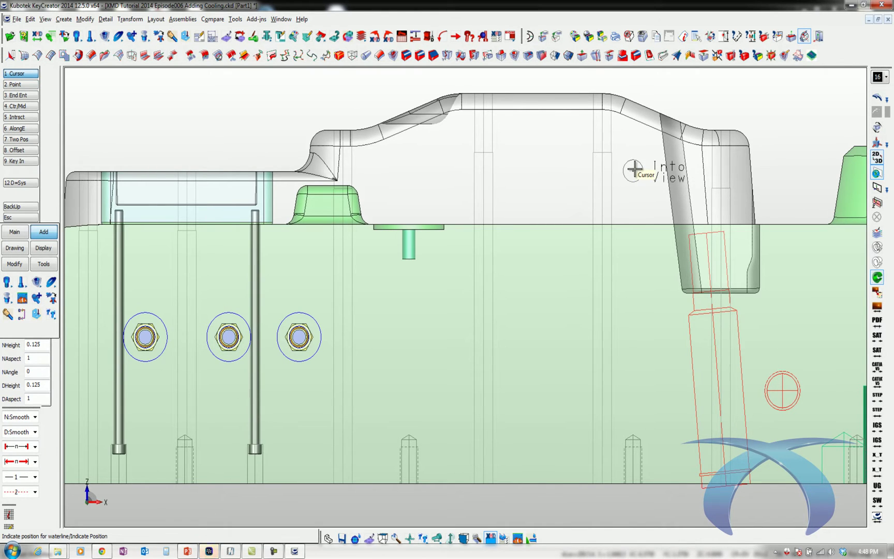
pyautogui.hotkey('alt', '1')
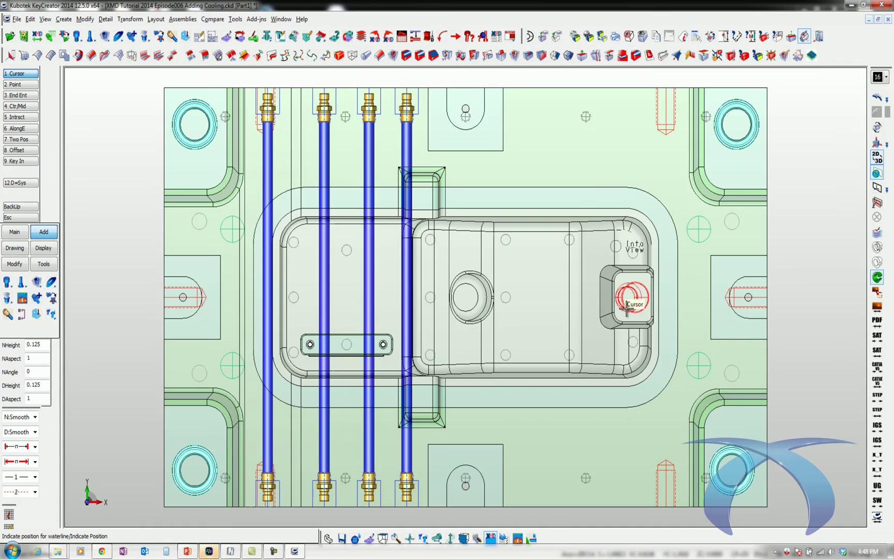
pyautogui.hotkey('alt', '7')
pyautogui.press('Escape')
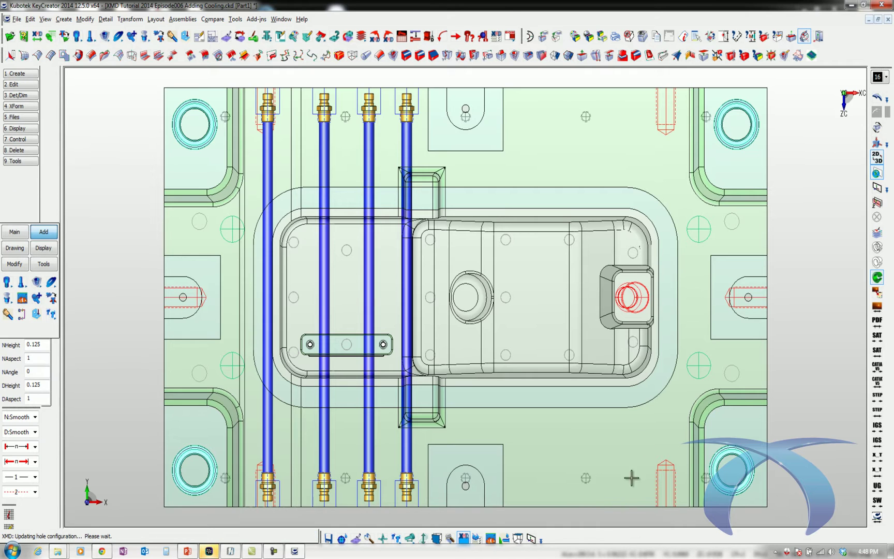
pyautogui.hotkey('alt', '5')
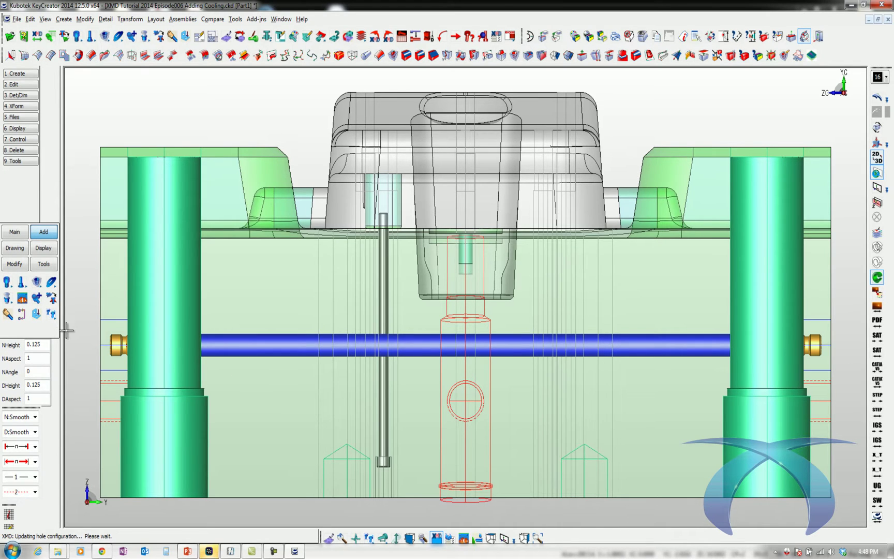
pyautogui.click(21, 297)
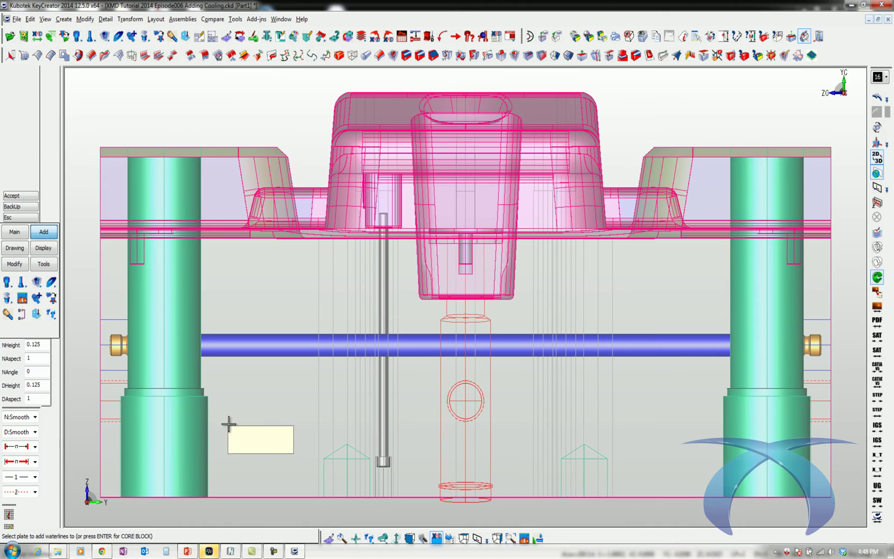
pyautogui.click(228, 424)
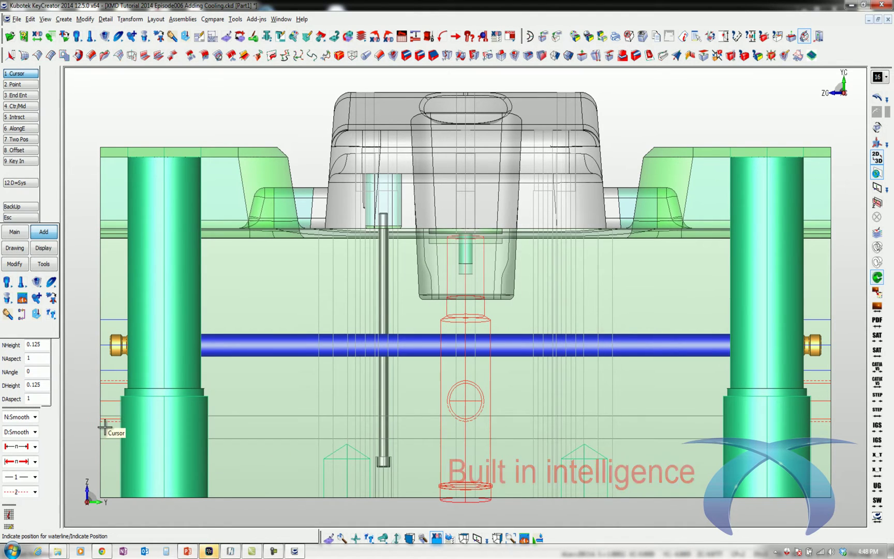
pyautogui.click(92, 286)
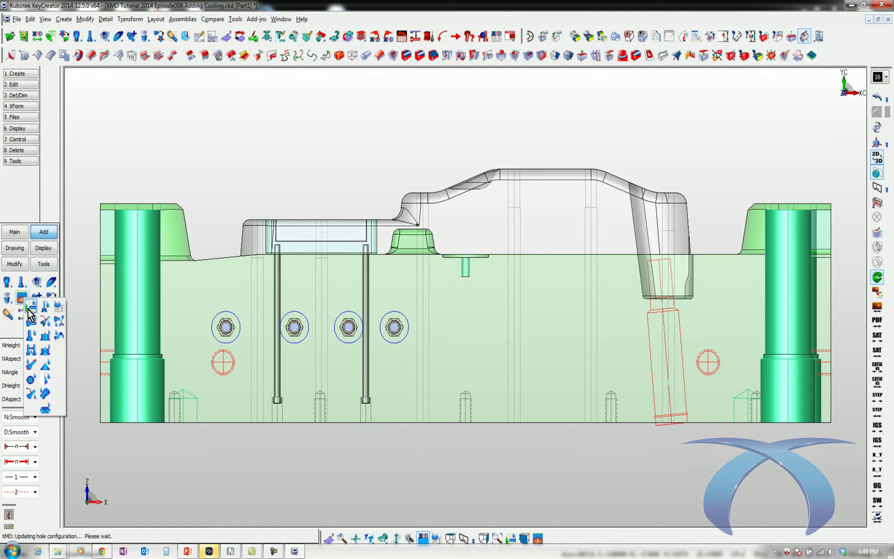
# - Add a blind waterline into the front view of the core block, inside the tall raised section near its sloped end
pyautogui.click(31, 314)
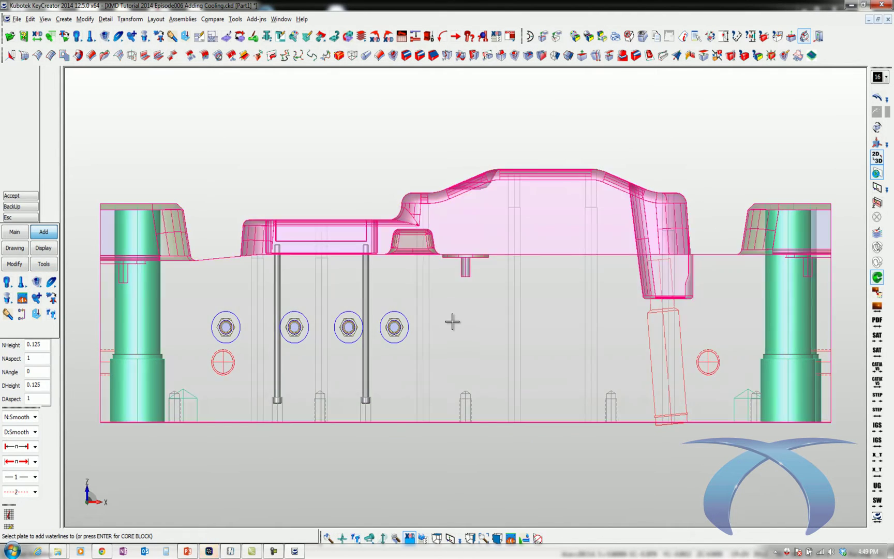
pyautogui.click(465, 301)
pyautogui.press('Return')
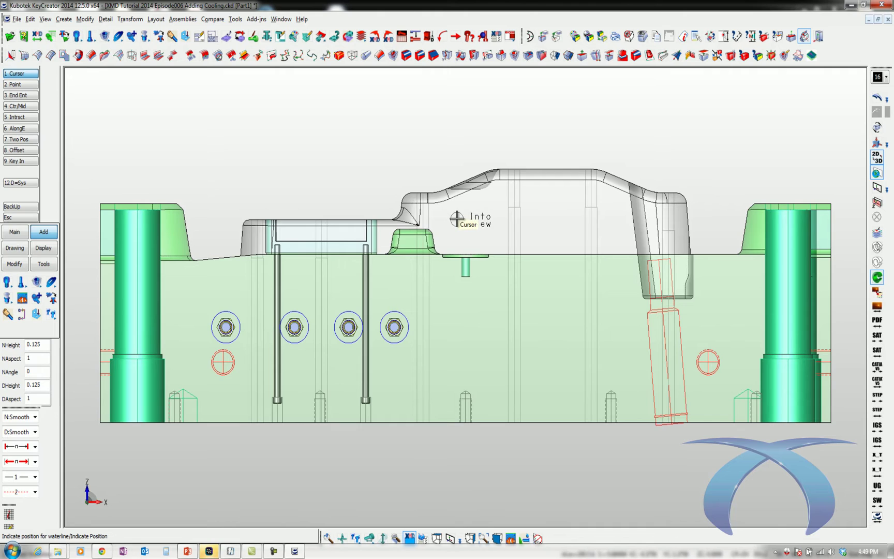
pyautogui.click(614, 209)
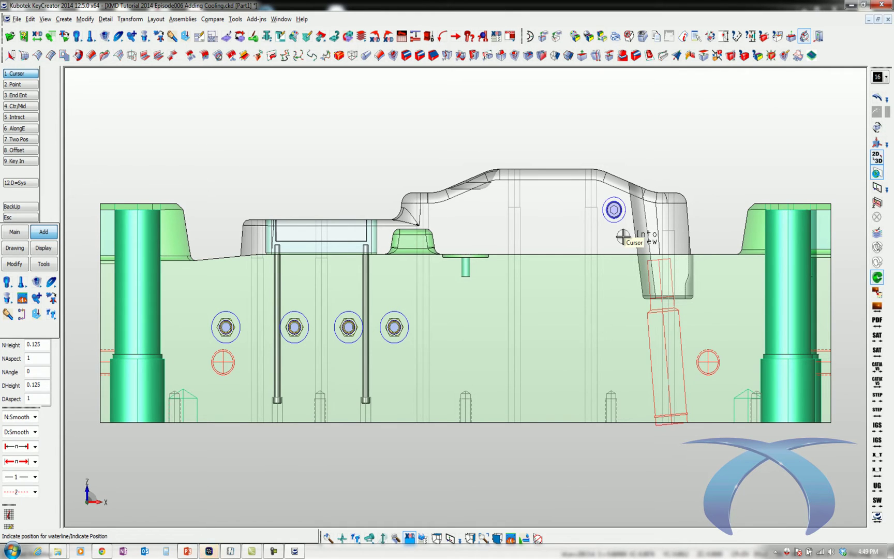
# - Add a blind vertical waterline from the bottom view, centred on the raised section's waterline near its plugged end, and return to the front view
pyautogui.hotkey('alt', '4')
pyautogui.hotkey('alt', 'w')
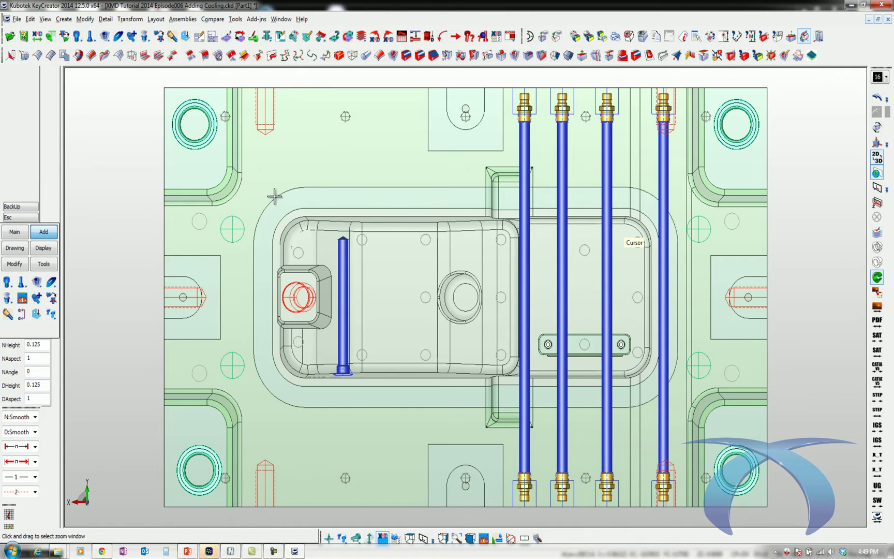
pyautogui.moveTo(275, 196); pyautogui.dragTo(486, 447)
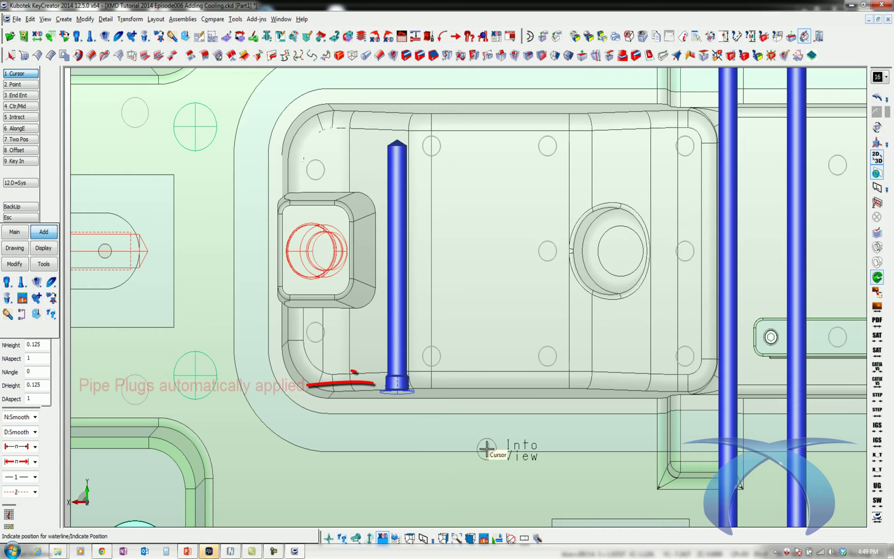
pyautogui.click(397, 341)
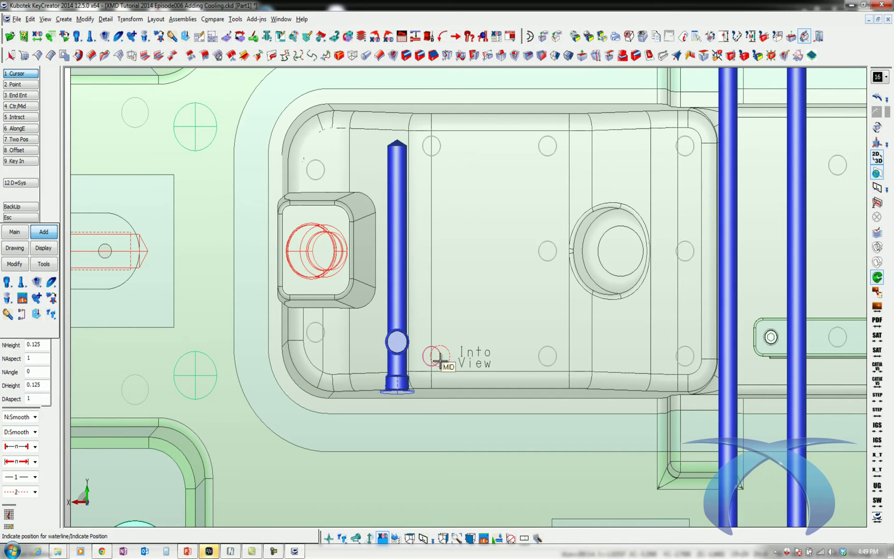
pyautogui.hotkey('alt', '2')
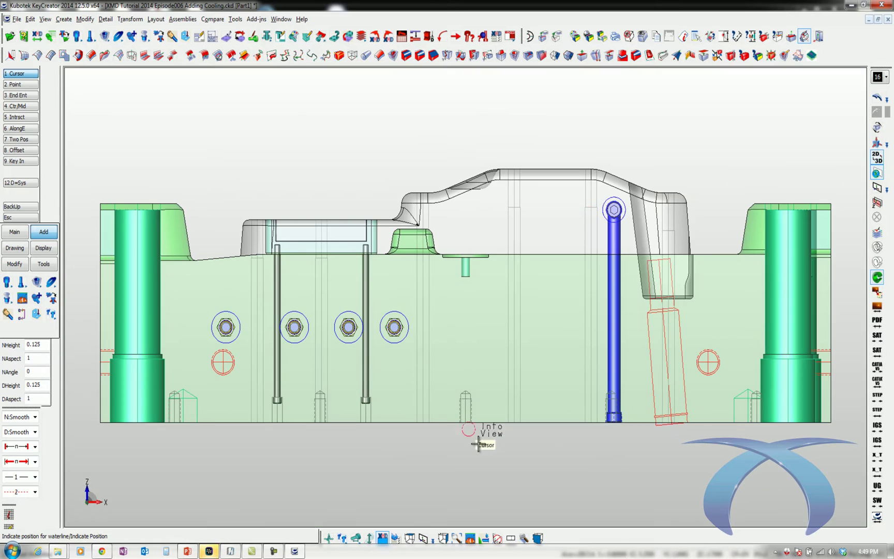
# - Place the front-entry waterline on the vertical waterline's axis, at about the height of the four through waterlines
pyautogui.click(613, 329)
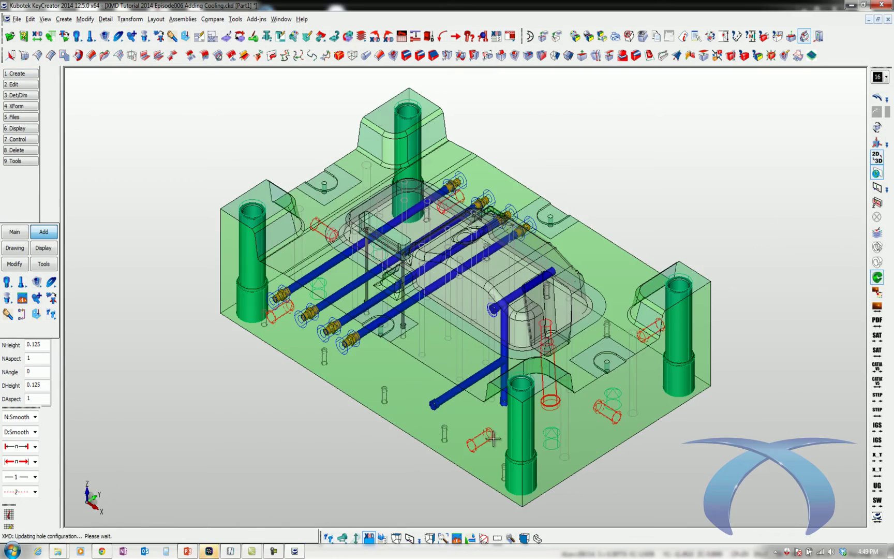
pyautogui.moveTo(452, 459); pyautogui.dragTo(456, 445, button='middle')
pyautogui.scroll(4, 454, 448)
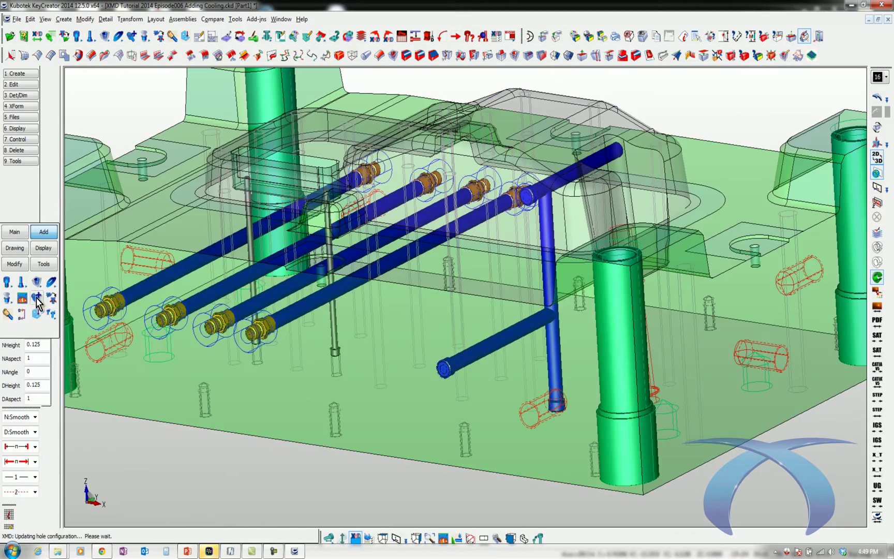
# - Resize the lower front waterline's pipe plug as a Pipe Tap with a counterbore and the JiffyPlug0.375NPTJP353 connector
pyautogui.click(14, 264)
pyautogui.click(8, 282)
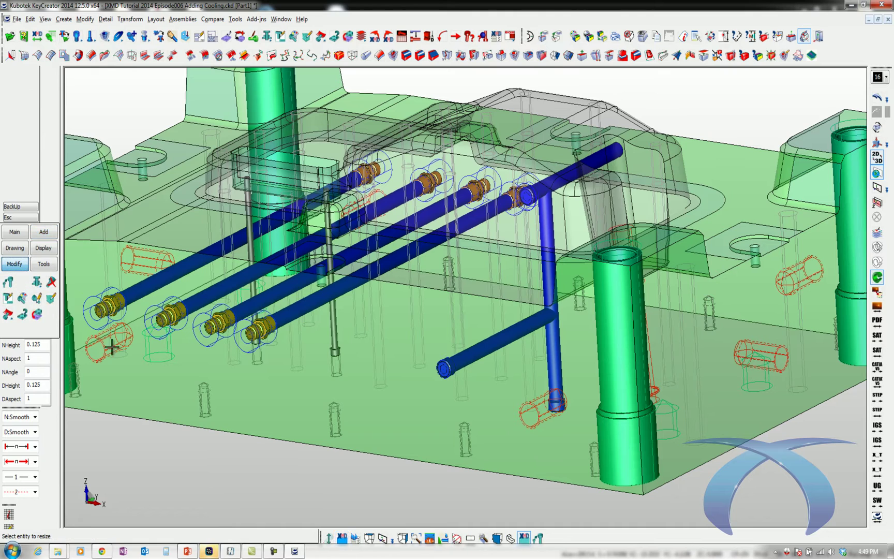
pyautogui.click(448, 386)
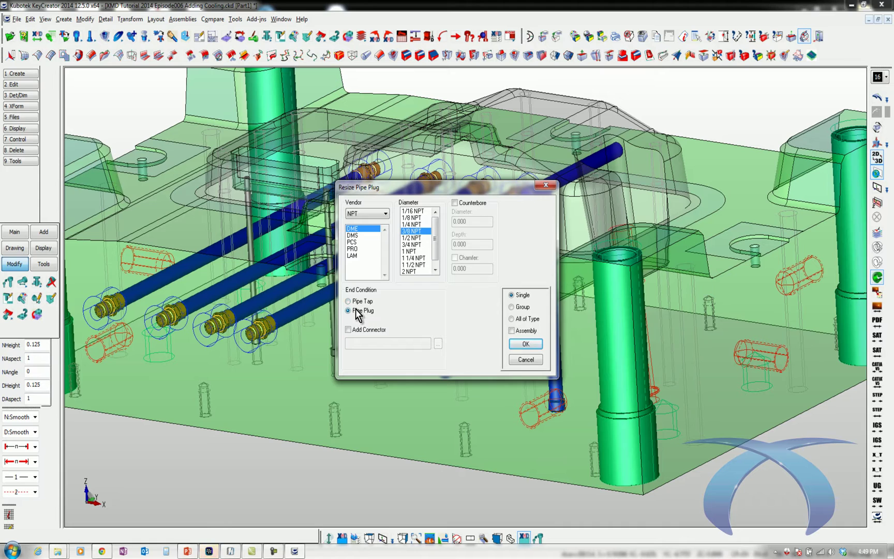
pyautogui.click(348, 330)
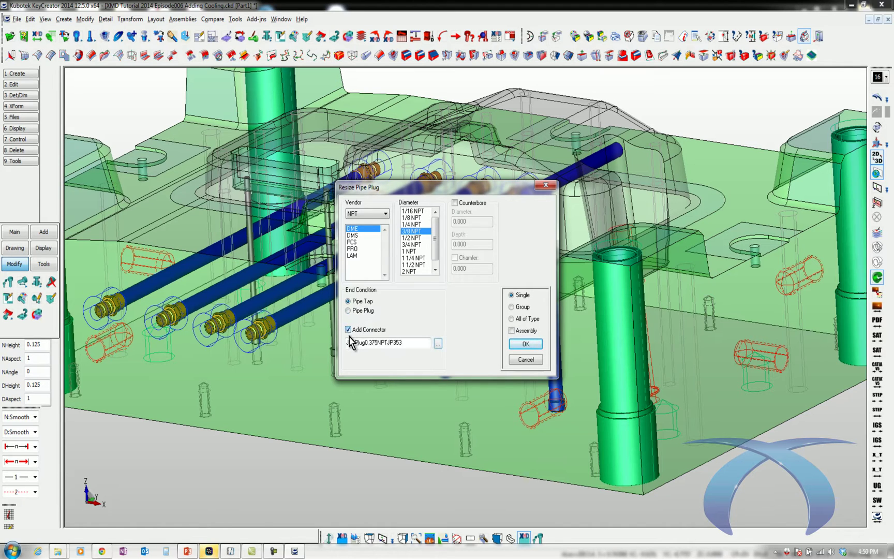
pyautogui.click(454, 203)
pyautogui.click(523, 344)
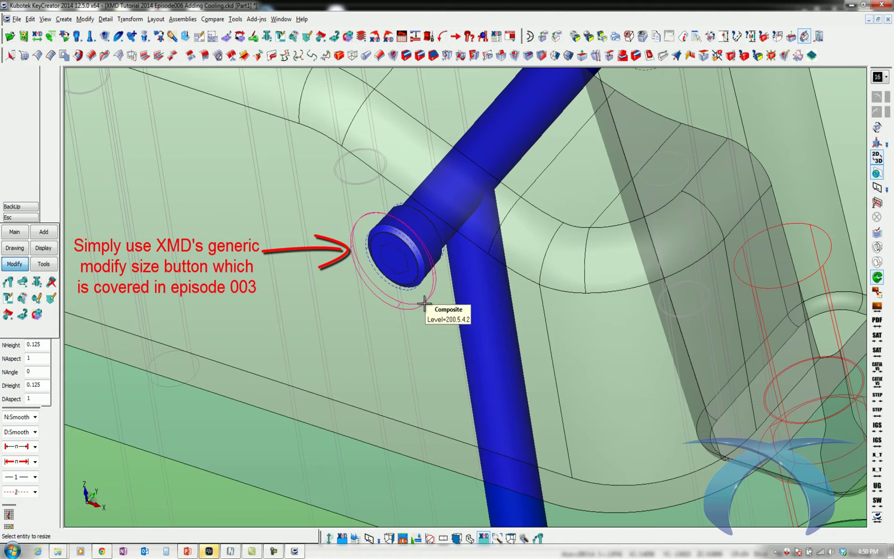
# - Resize the spot face at the upper waterline's plugged end to 1.0000 diameter and .5 length
pyautogui.click(423, 299)
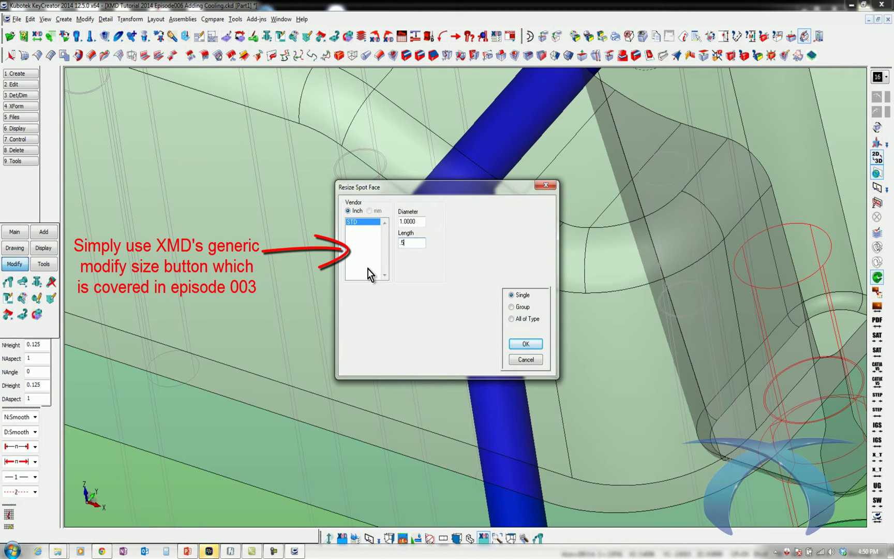
pyautogui.click(525, 344)
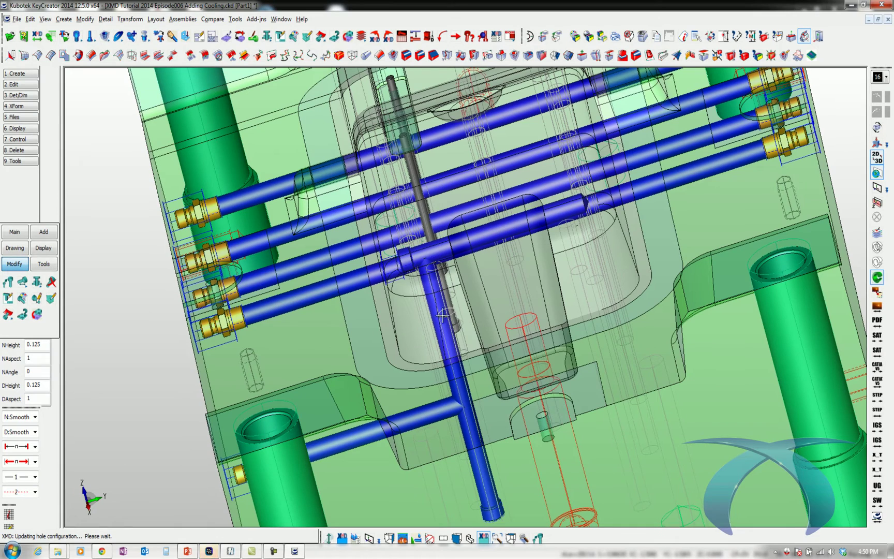
# - In the top view, mirror-copy the vertical plugged waterline and the lower front-entry waterline about the core block's horizontal centreline
pyautogui.hotkey('alt', '1')
pyautogui.hotkey('alt', 'w')
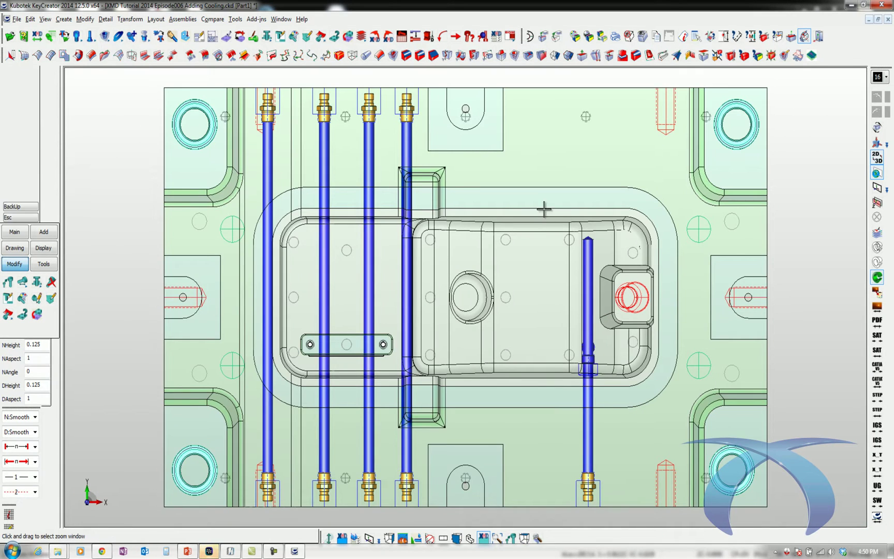
pyautogui.moveTo(545, 209); pyautogui.dragTo(641, 395)
pyautogui.rightClick(564, 396)
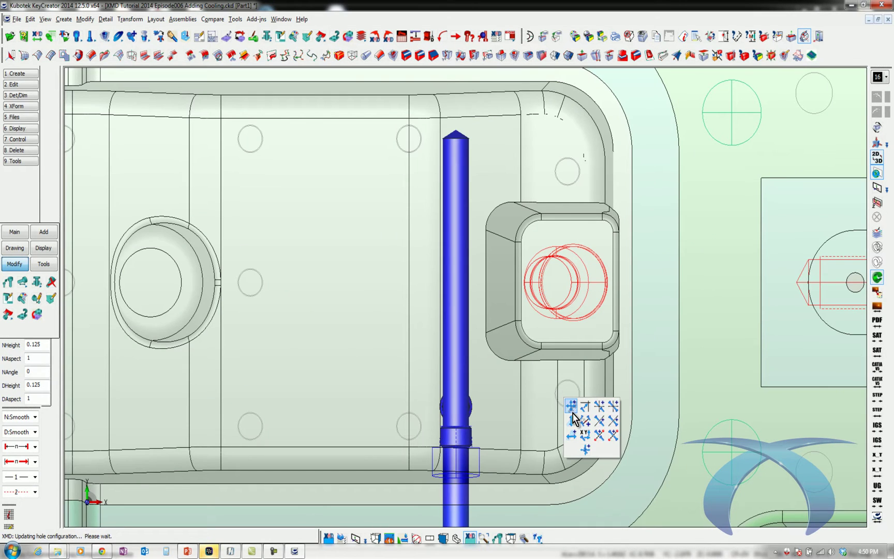
pyautogui.click(607, 428)
pyautogui.rightClick(602, 417)
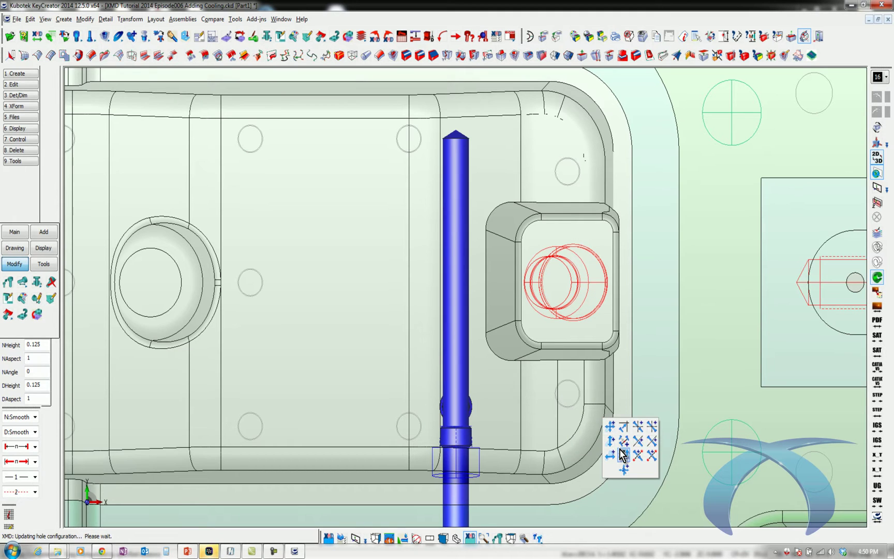
pyautogui.click(648, 446)
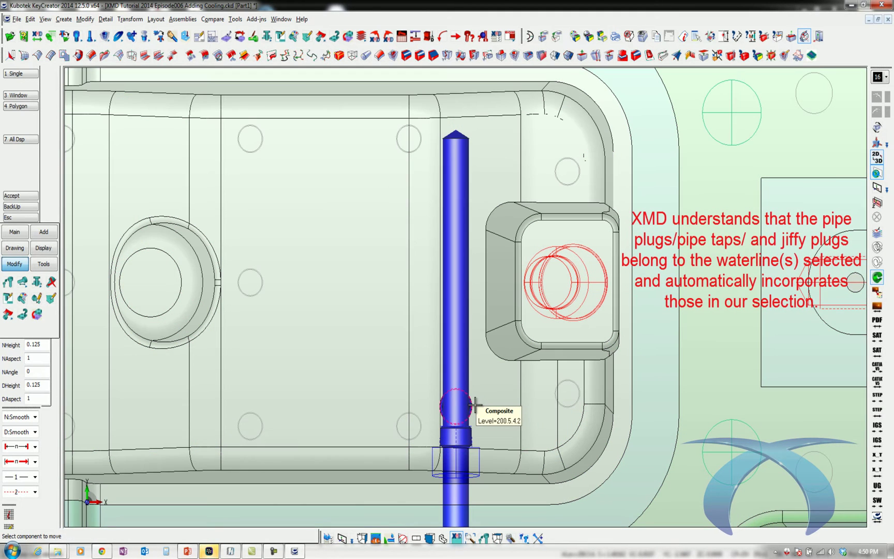
pyautogui.click(475, 405)
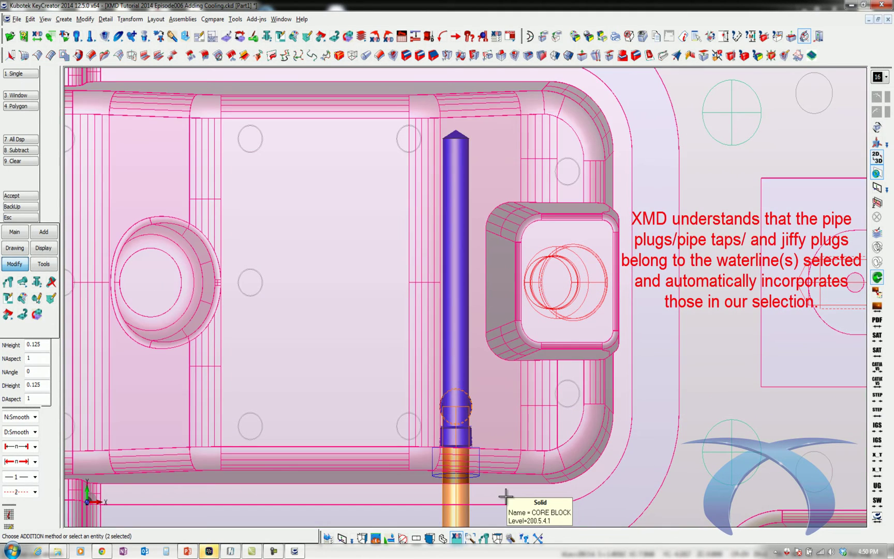
pyautogui.middleClick(506, 496)
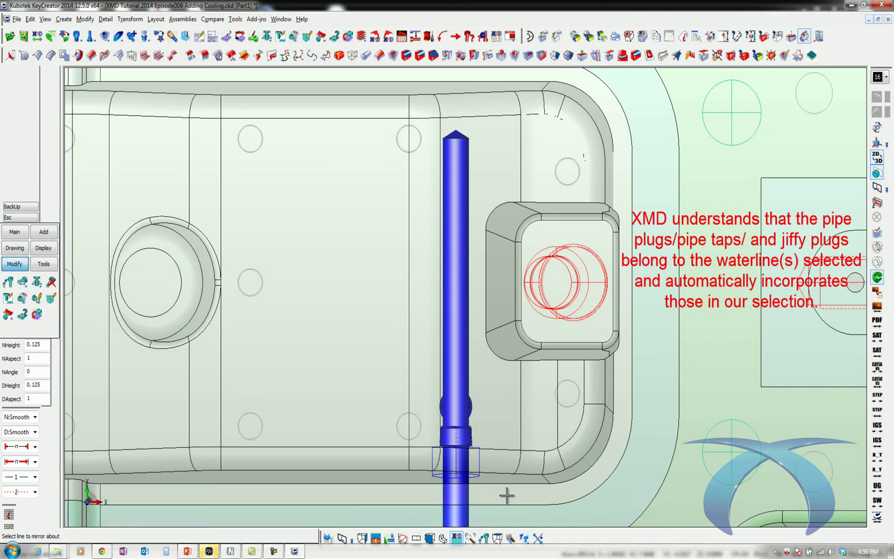
pyautogui.click(599, 283)
pyautogui.hotkey('alt', 'h')
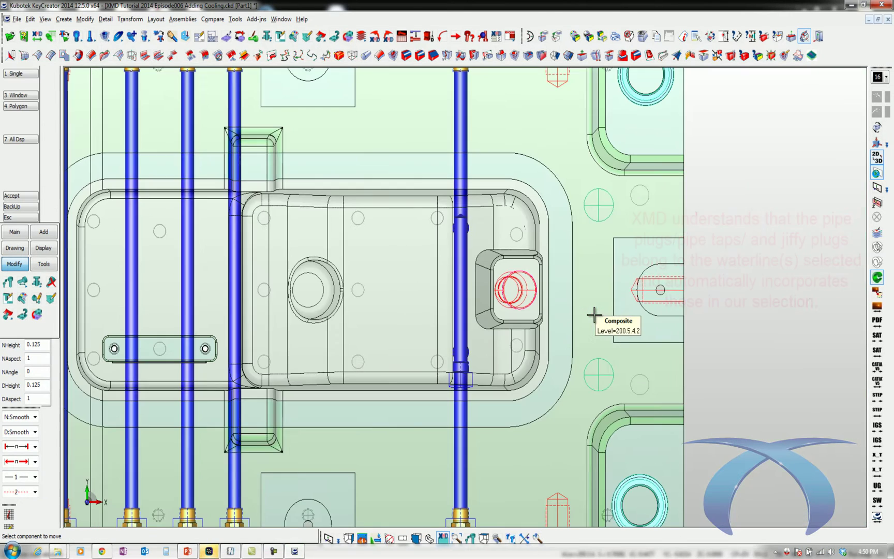
pyautogui.press('Escape')
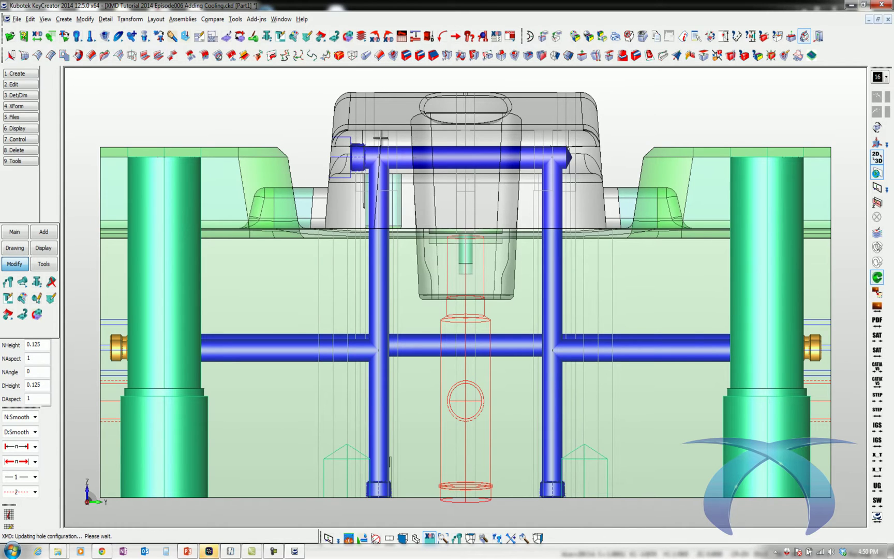
# - Trim the upper plugged waterline so it ends at the axis of the mirrored vertical waterline
pyautogui.click(39, 234)
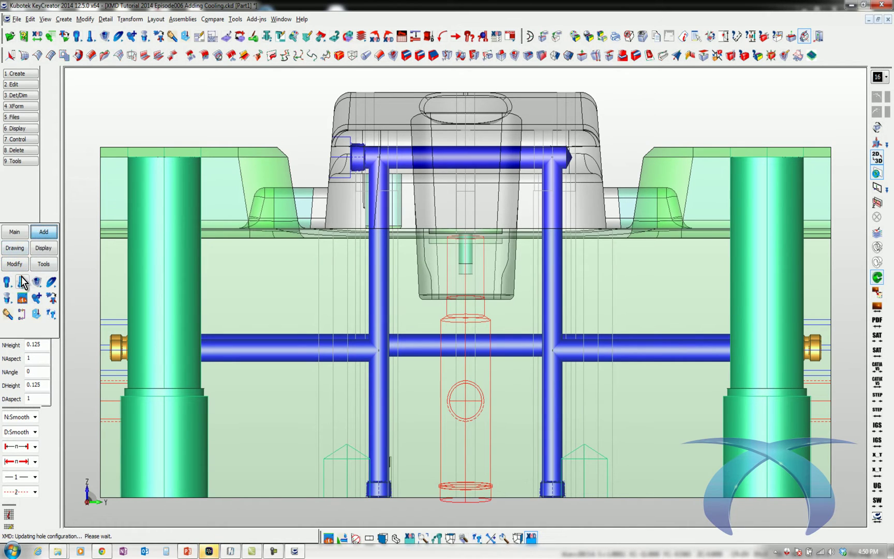
pyautogui.click(21, 297)
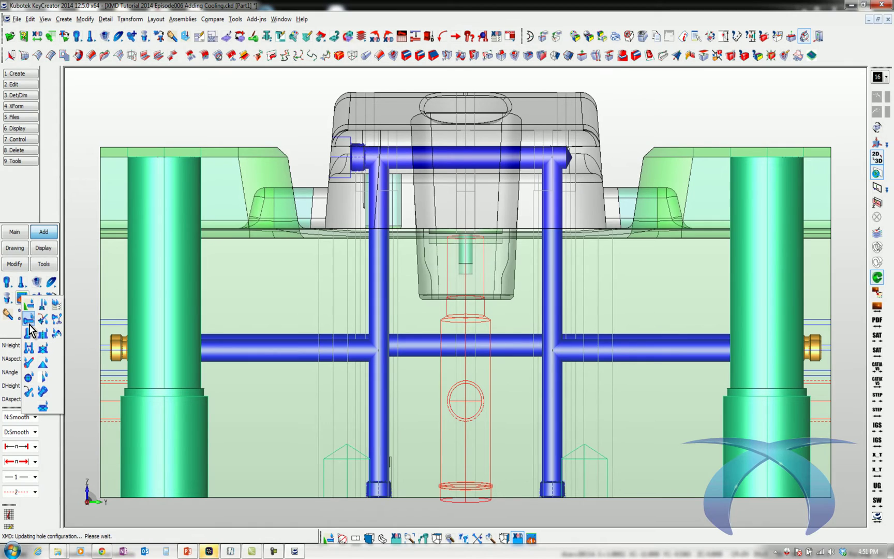
pyautogui.click(57, 323)
pyautogui.click(401, 155)
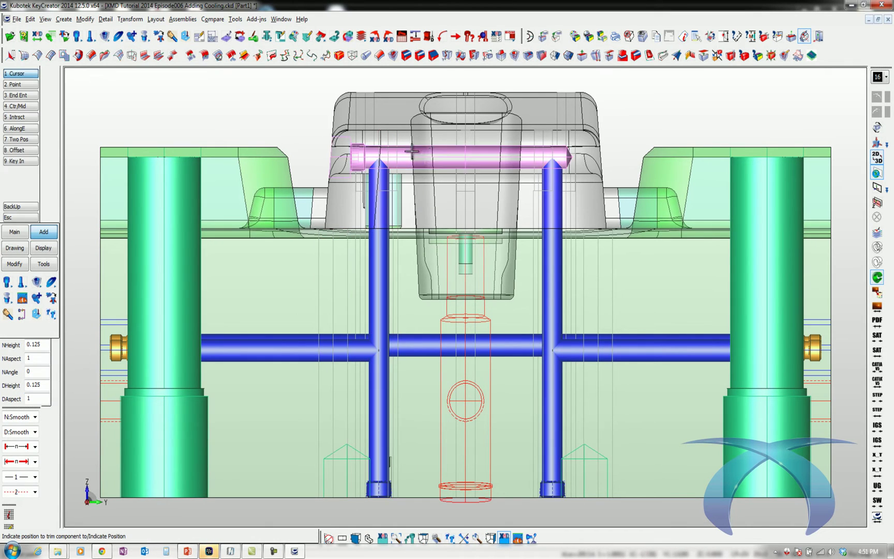
pyautogui.click(490, 162)
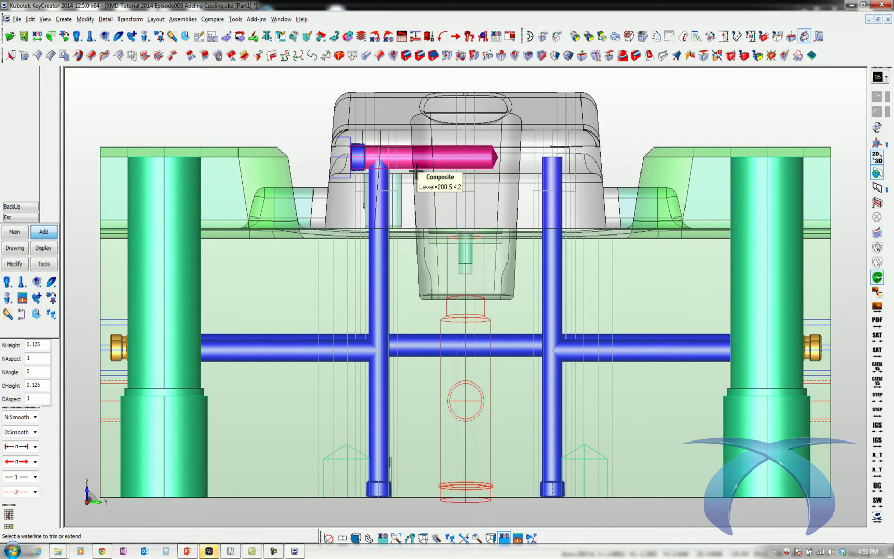
pyautogui.click(415, 171)
pyautogui.click(554, 156)
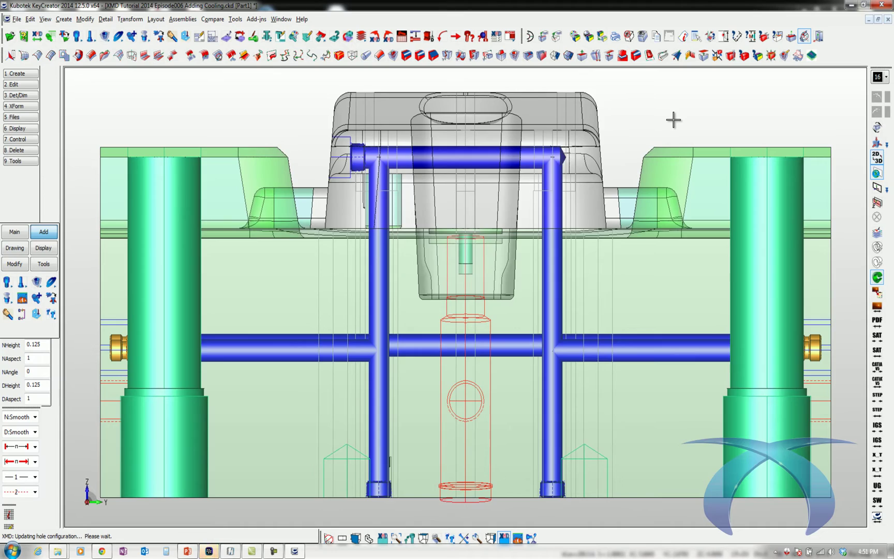
# - In the front view, draw a vertical construction line through the midpoint of the raised section's flat top edge
pyautogui.scroll(-3, 674, 120)
pyautogui.moveTo(673, 120); pyautogui.dragTo(745, 170, button='middle')
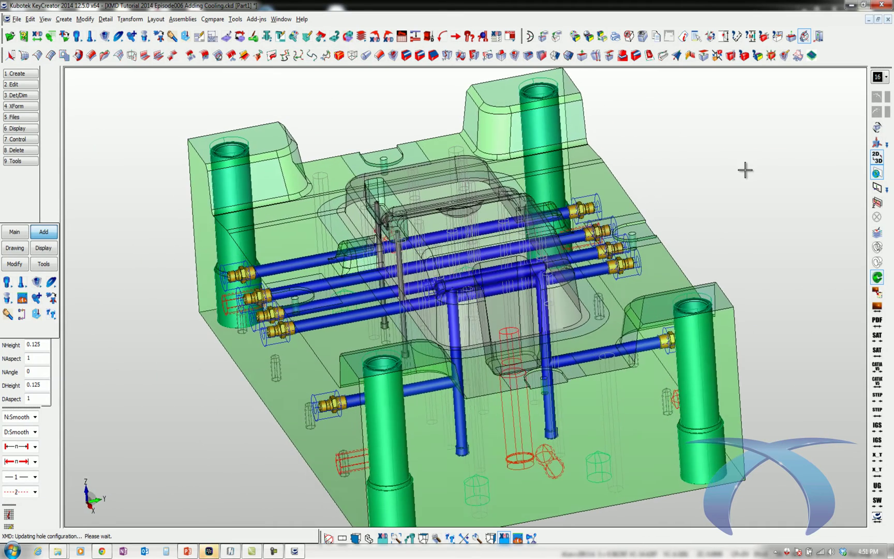
pyautogui.hotkey('alt', '2')
pyautogui.hotkey('alt', 'w')
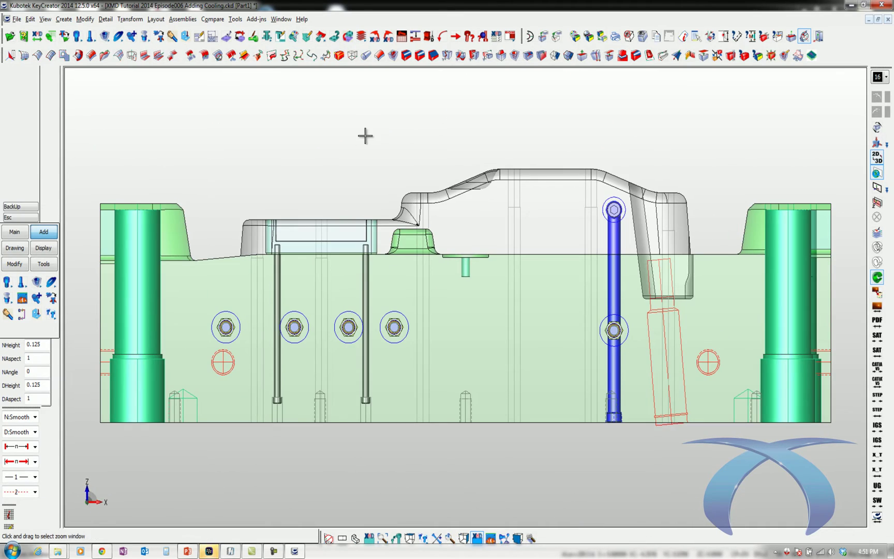
pyautogui.moveTo(369, 107); pyautogui.dragTo(705, 433)
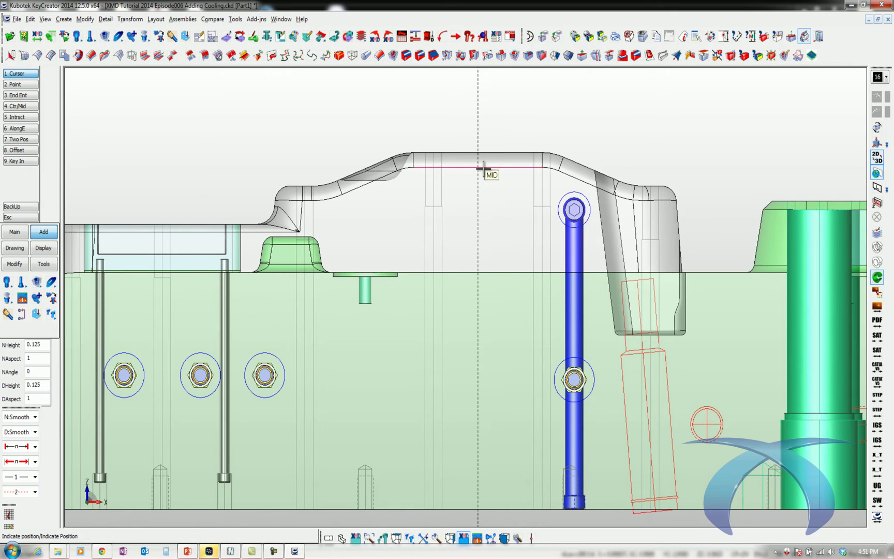
pyautogui.click(573, 209)
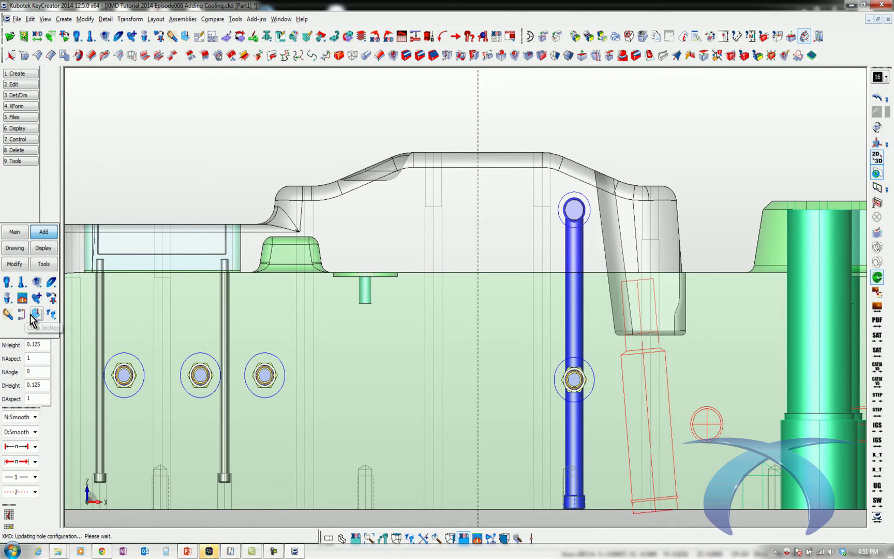
# - Mirror-copy the intersecting waterline circuit about the vertical construction line, window-selecting only blue colour 8 entities and masking the mirror pick to lines
pyautogui.click(23, 278)
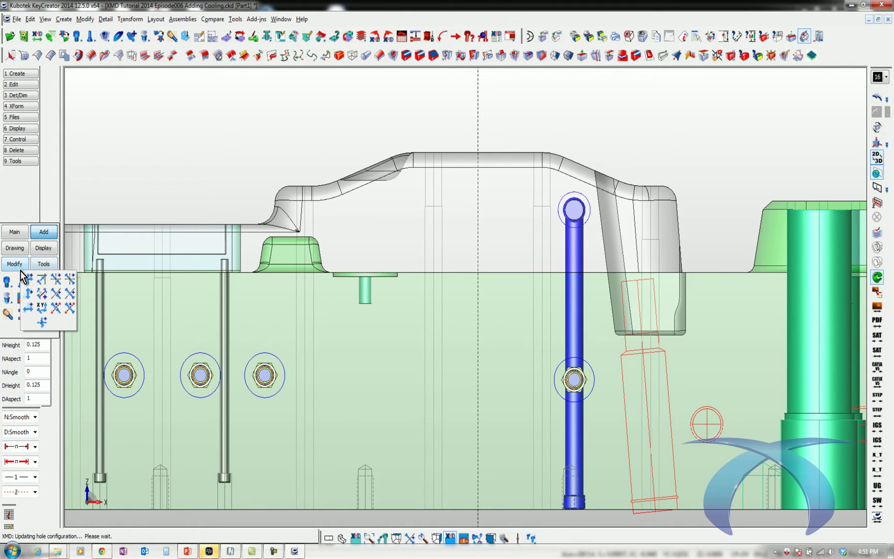
pyautogui.click(71, 293)
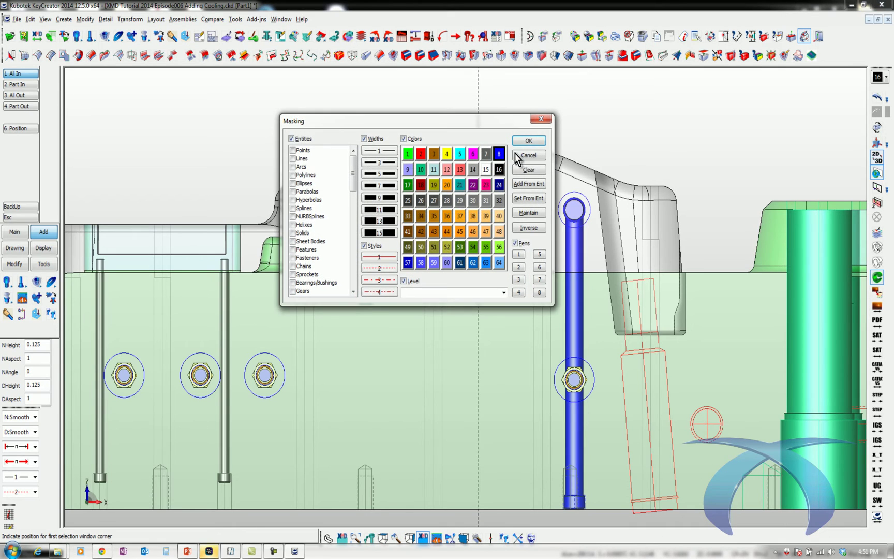
pyautogui.click(526, 141)
pyautogui.click(540, 177)
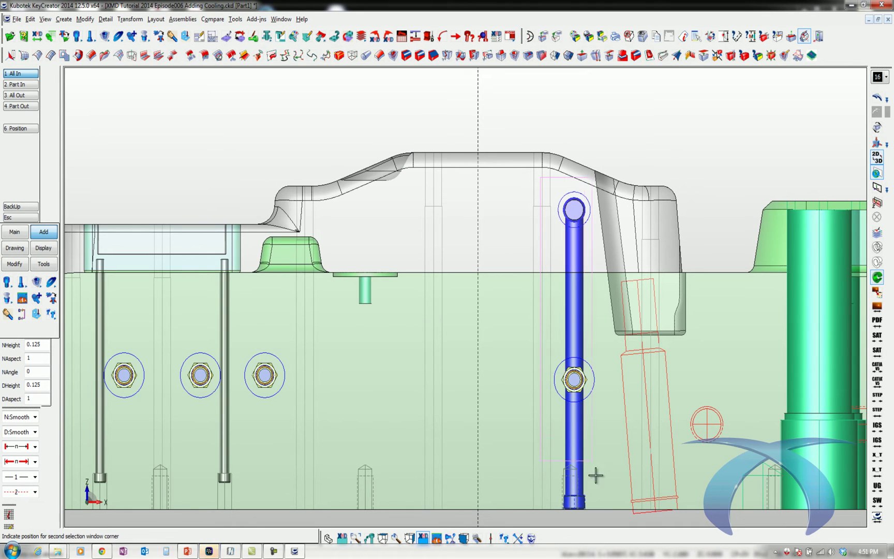
pyautogui.click(606, 514)
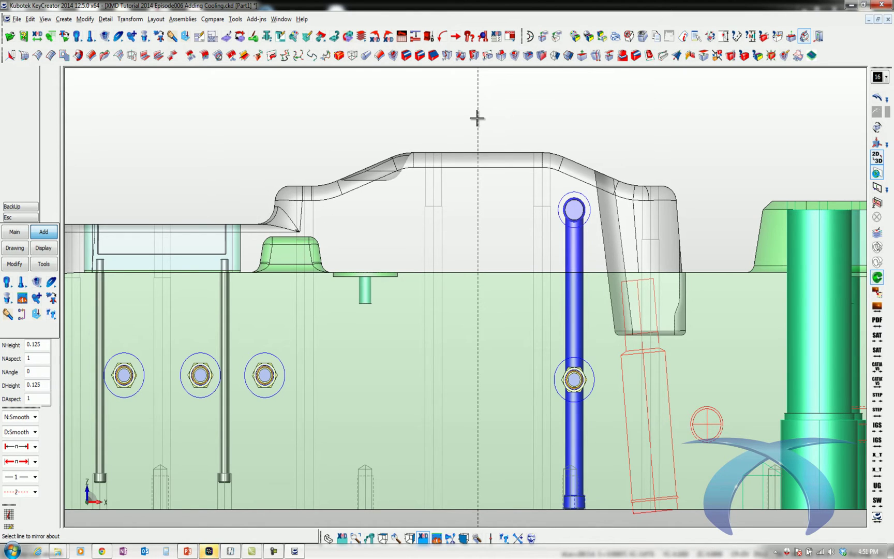
pyautogui.hotkey('alt', 'm')
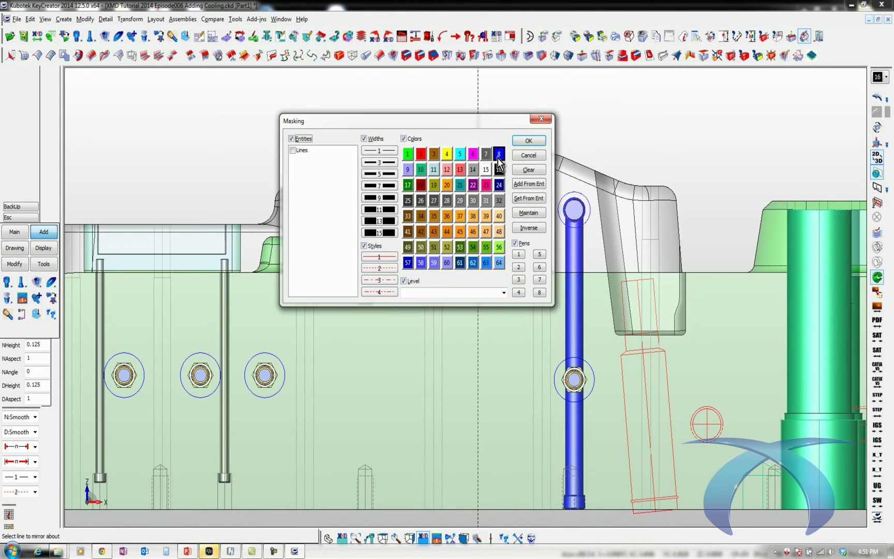
pyautogui.click(528, 140)
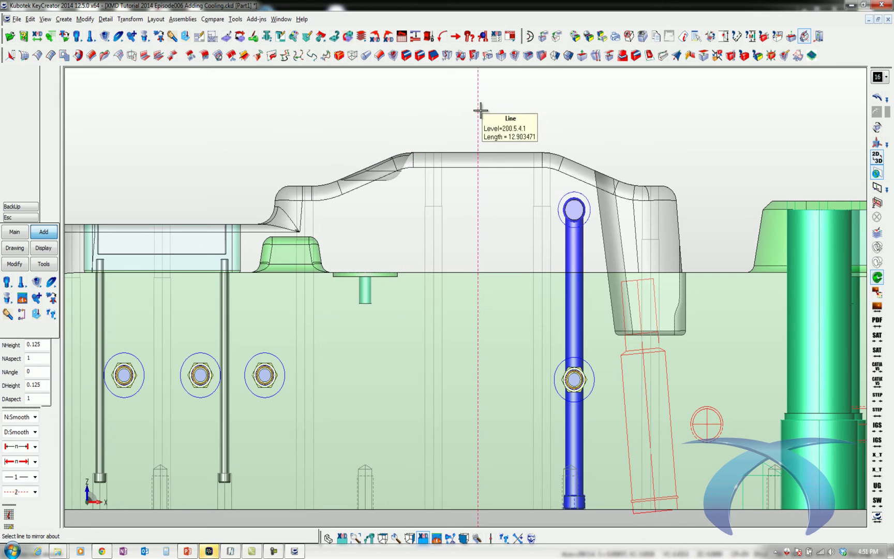
pyautogui.click(522, 108)
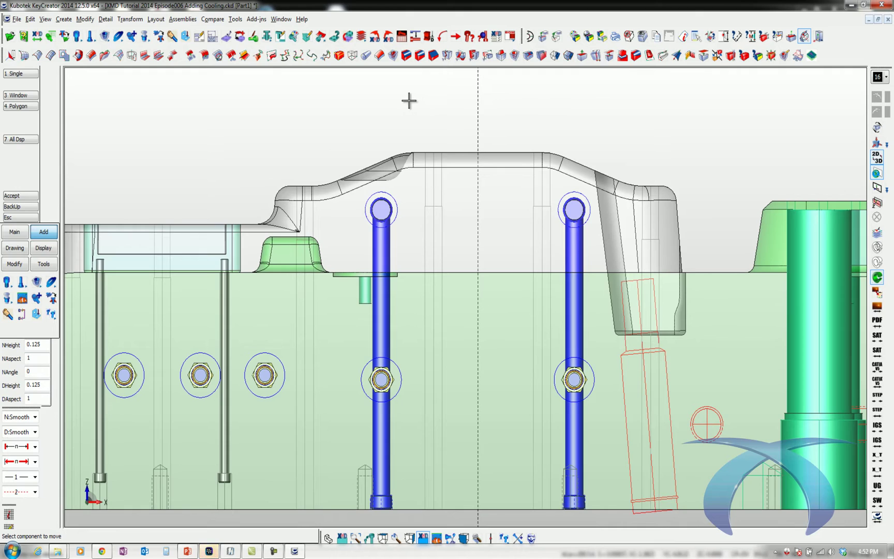
pyautogui.press('Escape')
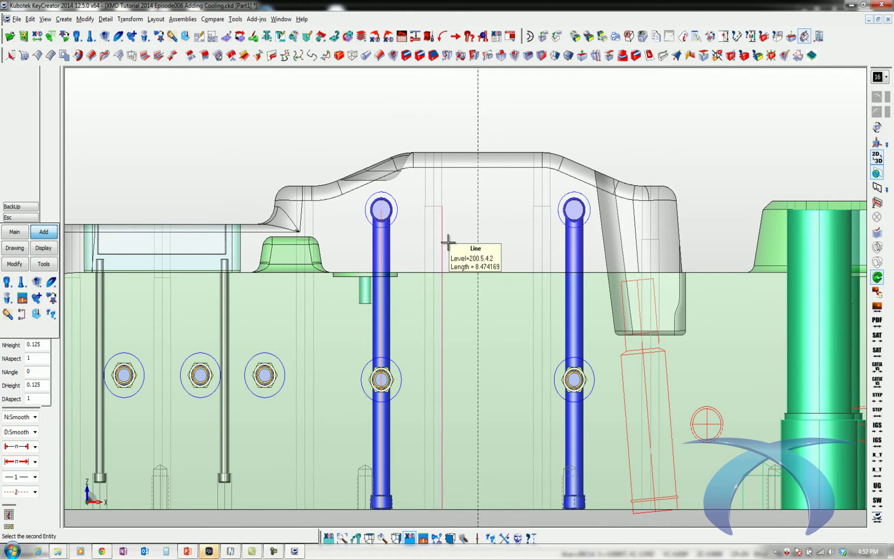
# - Measure the distance between the mirrored circuit's vertical waterline centreline and the construction line
pyautogui.click(483, 250)
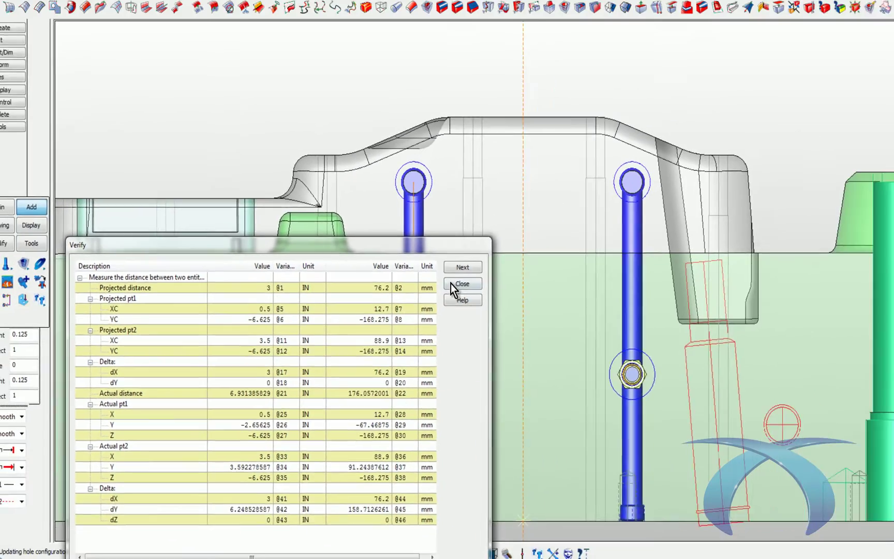
pyautogui.click(815, 136)
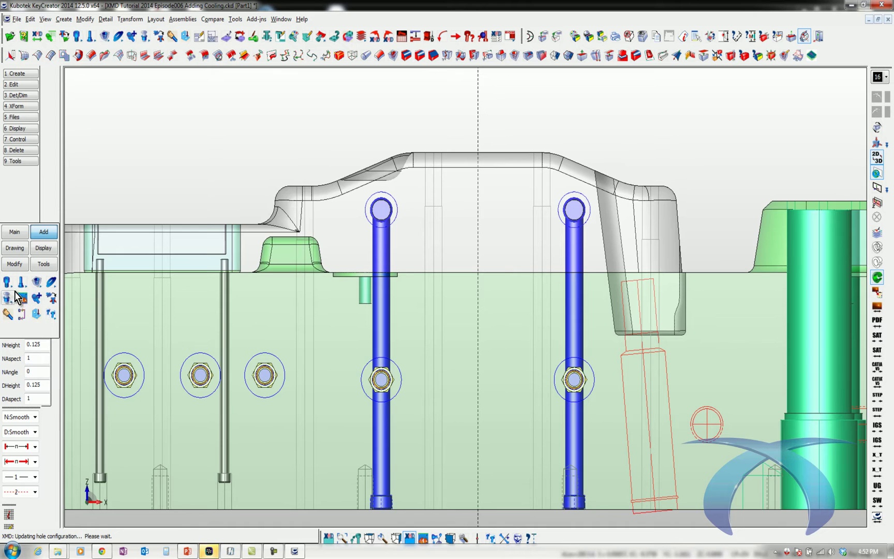
# - Copy the original intersecting waterline circuit 3 in X and 0 in Y and Z, window-selecting only blue colour 8 entities
pyautogui.click(51, 315)
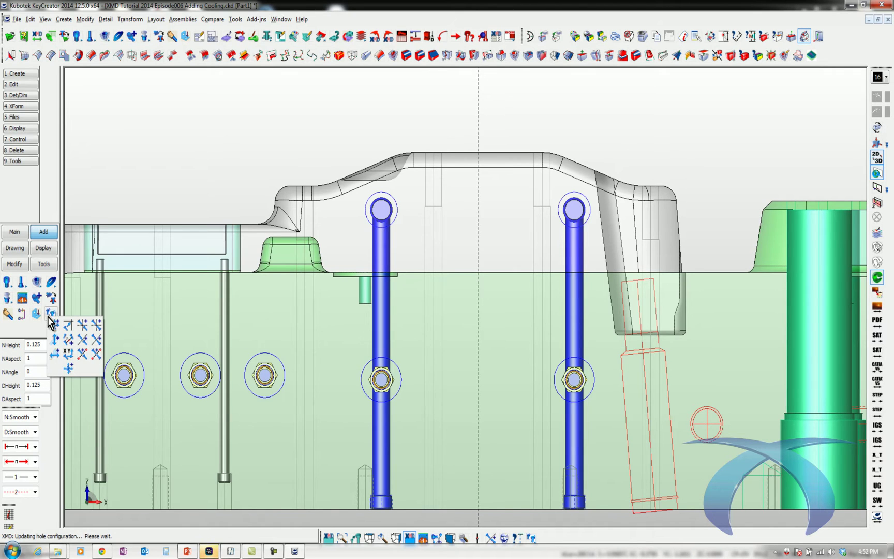
pyautogui.click(68, 368)
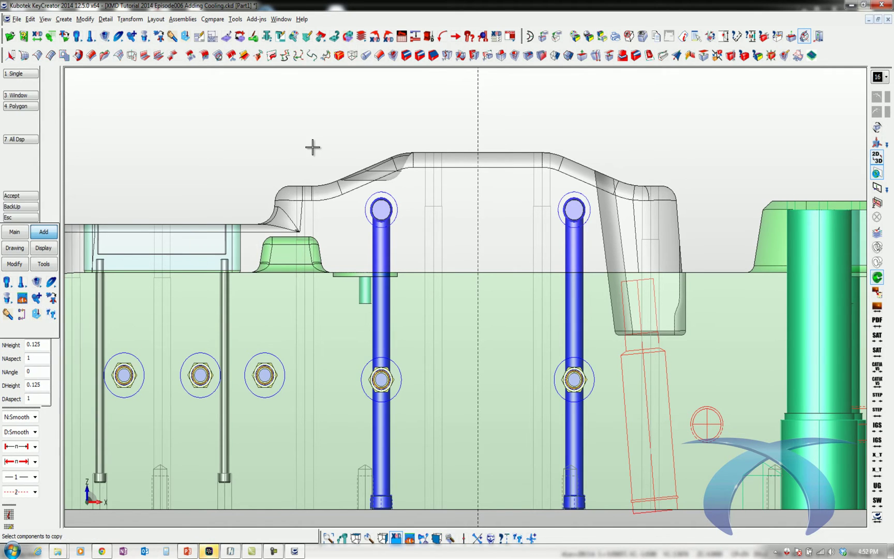
pyautogui.hotkey('alt', 'm')
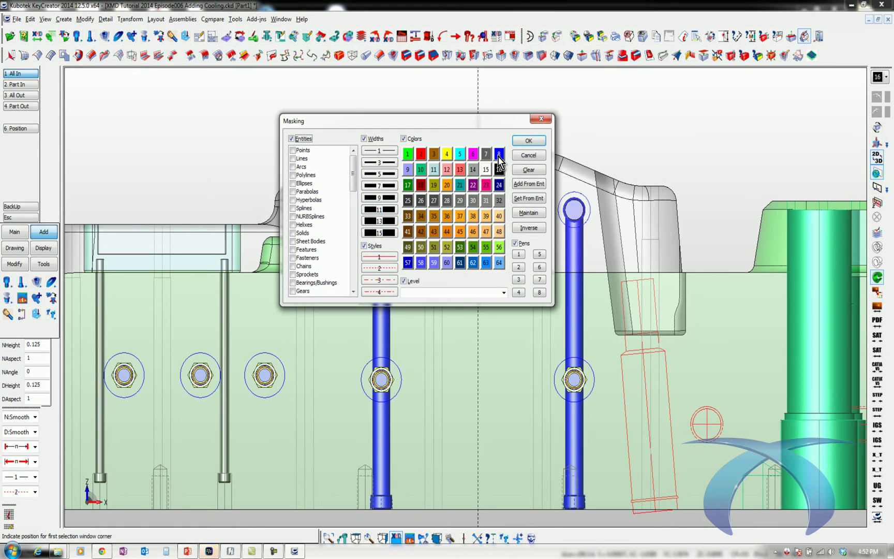
pyautogui.click(528, 140)
pyautogui.click(358, 170)
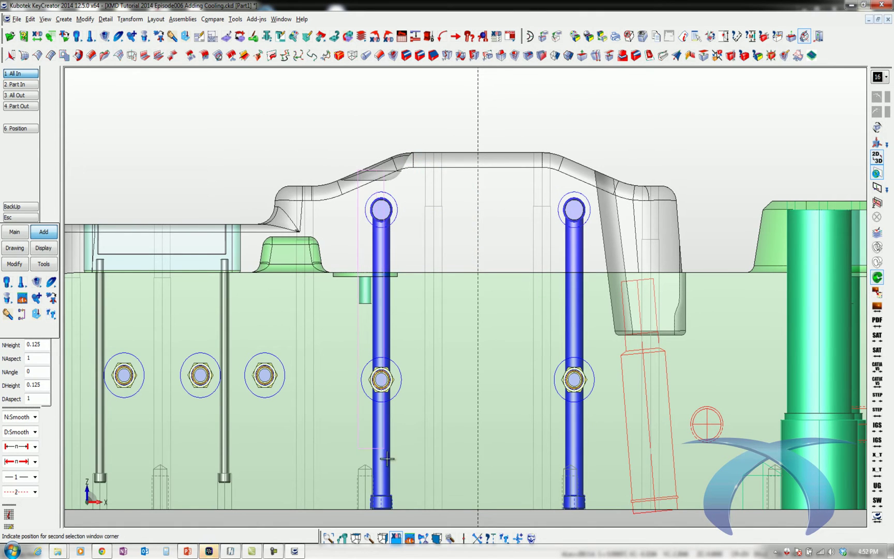
pyautogui.click(411, 513)
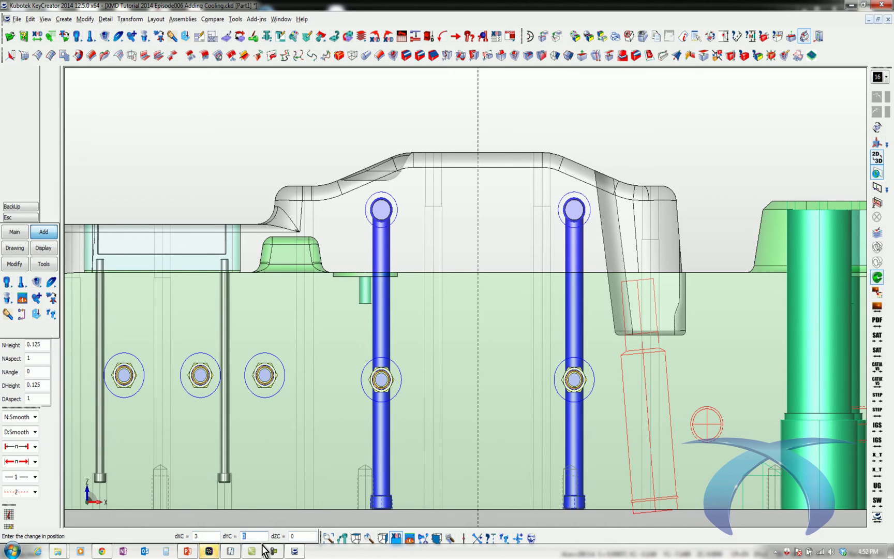
pyautogui.press('Return')
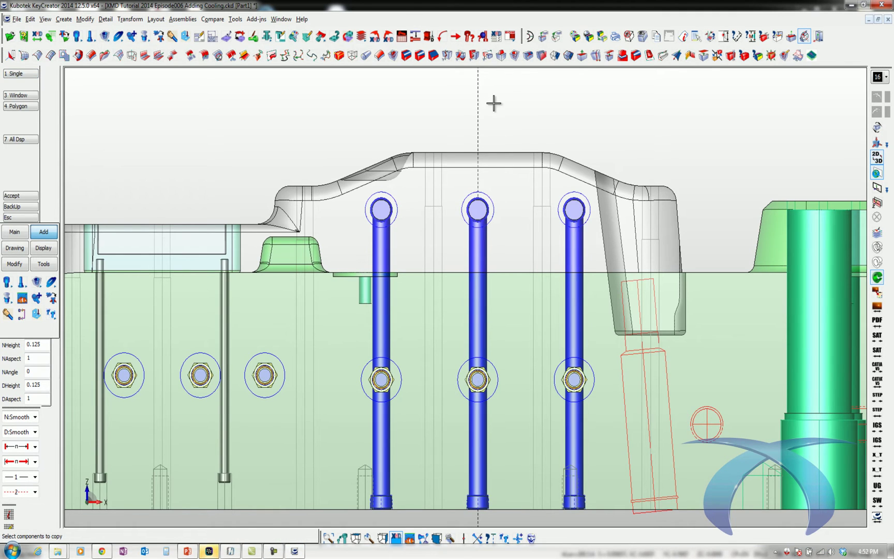
# - Delete the vertical construction line through the middle waterline circuit
pyautogui.press('Escape')
pyautogui.press('Delete')
pyautogui.click(472, 106)
pyautogui.press('Return')
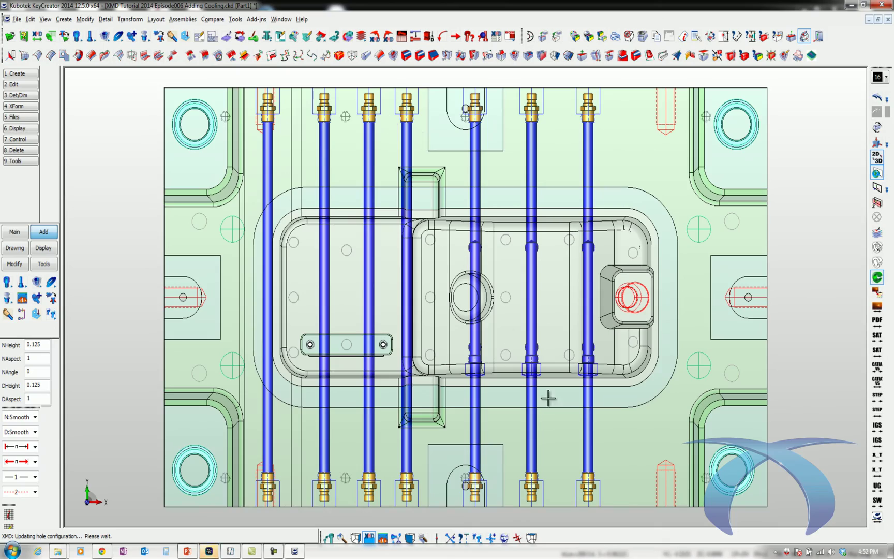
pyautogui.moveTo(504, 402); pyautogui.dragTo(504, 402, button='middle')
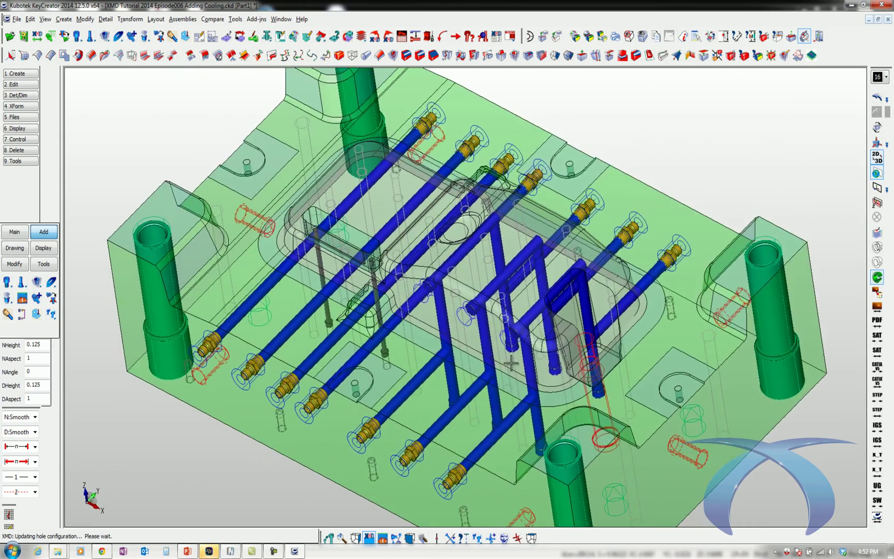
# - Resize all the 3/8 NPT pipe taps on the core waterlines to pipe plugs, with no connector and no counterbore
pyautogui.press('capslock')
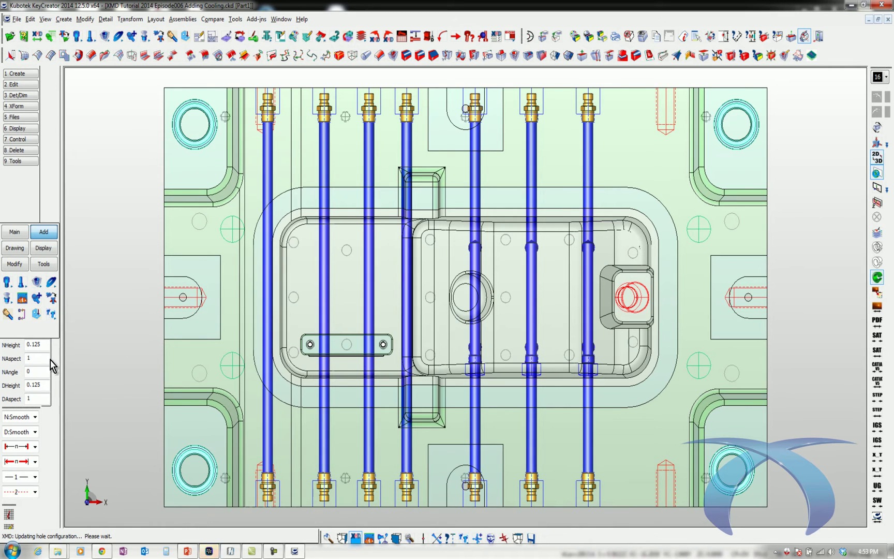
pyautogui.click(284, 109)
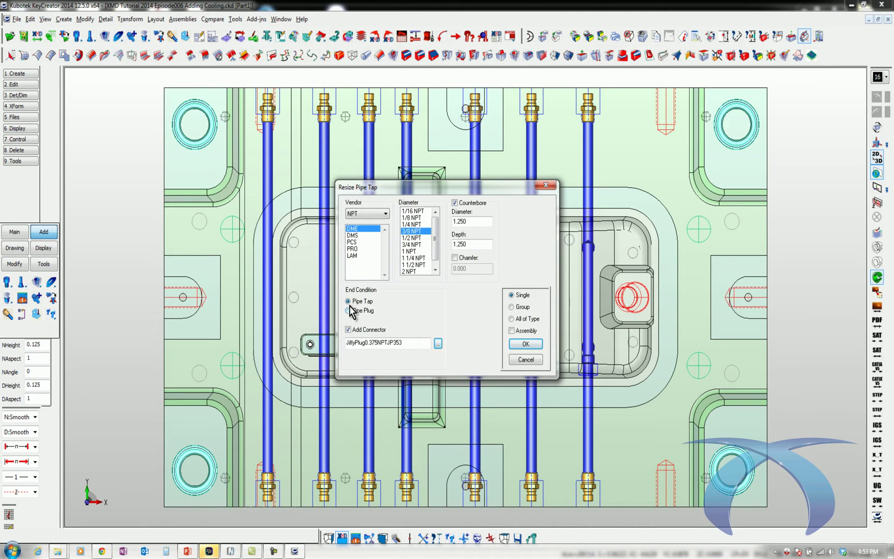
pyautogui.click(348, 329)
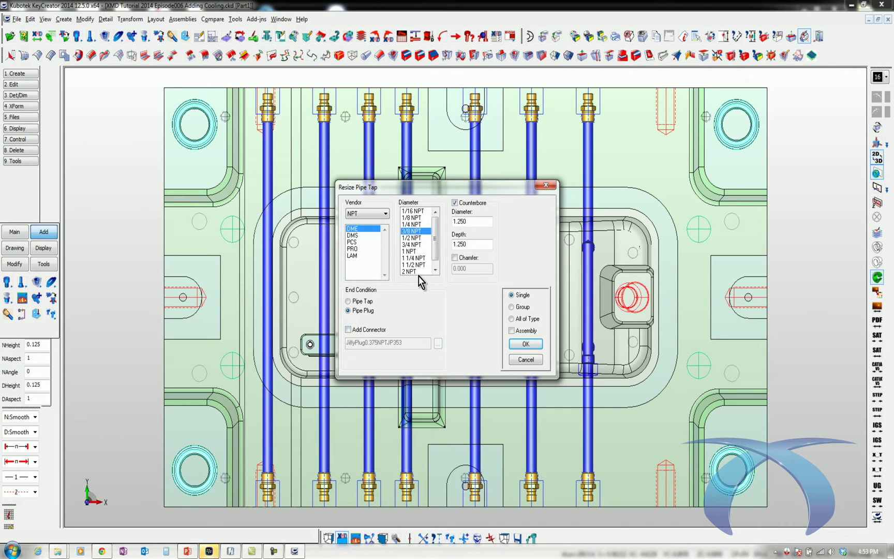
pyautogui.click(454, 202)
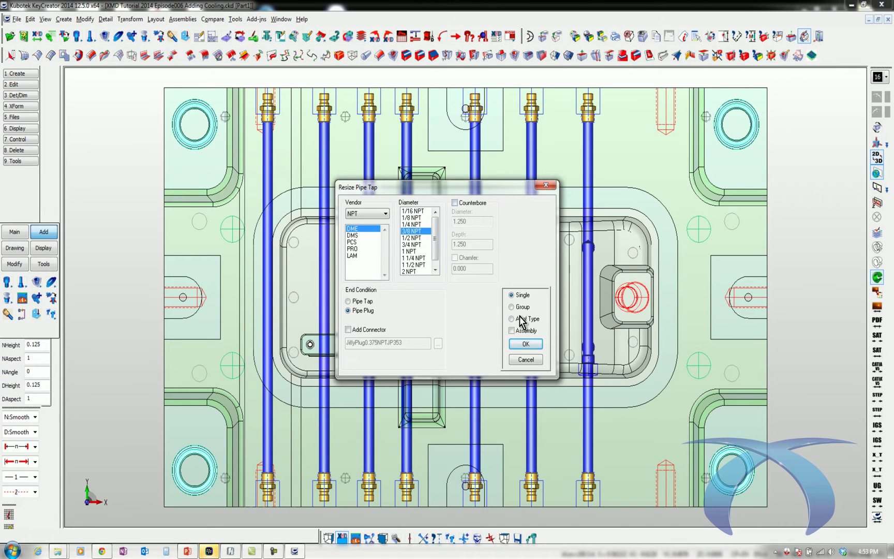
pyautogui.click(525, 344)
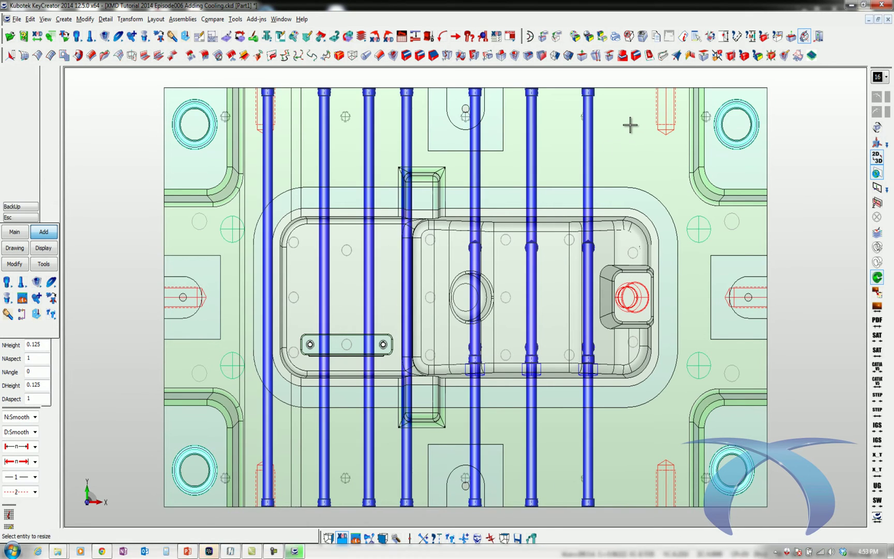
# - Change the lower end of the leftmost core waterline to a counterbored pipe tap with the JiffyPlug0.375NPTJP353 connector
pyautogui.click(260, 505)
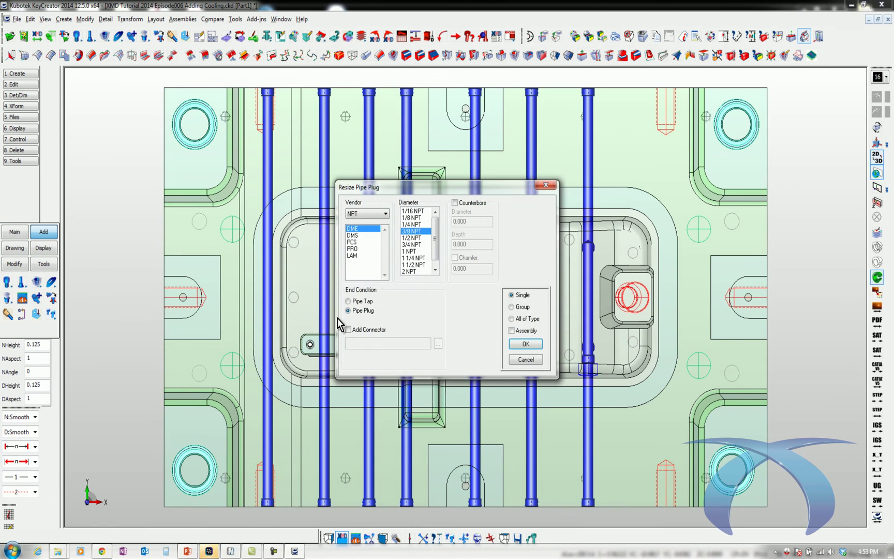
pyautogui.click(356, 302)
pyautogui.click(364, 329)
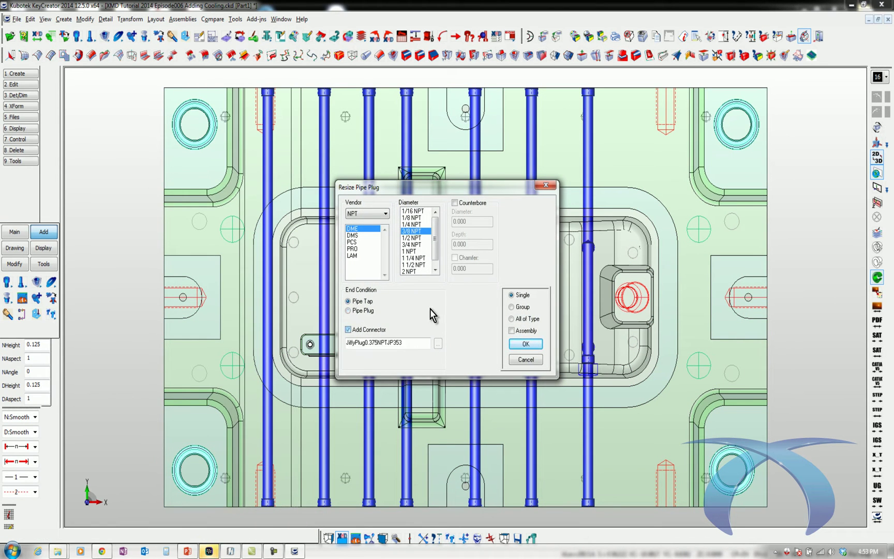
pyautogui.click(464, 204)
pyautogui.click(525, 344)
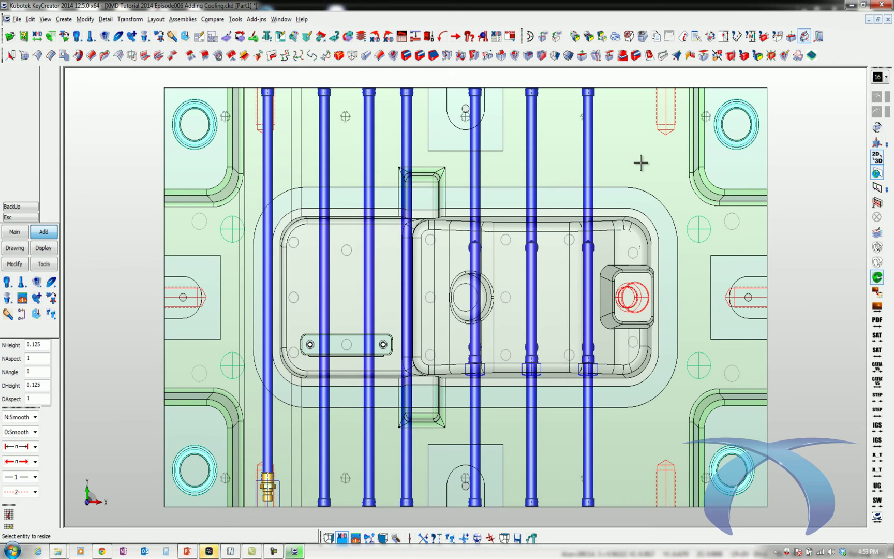
# - Change the upper end of the rightmost core waterline to a counterbored pipe tap with the JiffyPlug0.375NPTJP353 connector
pyautogui.click(591, 92)
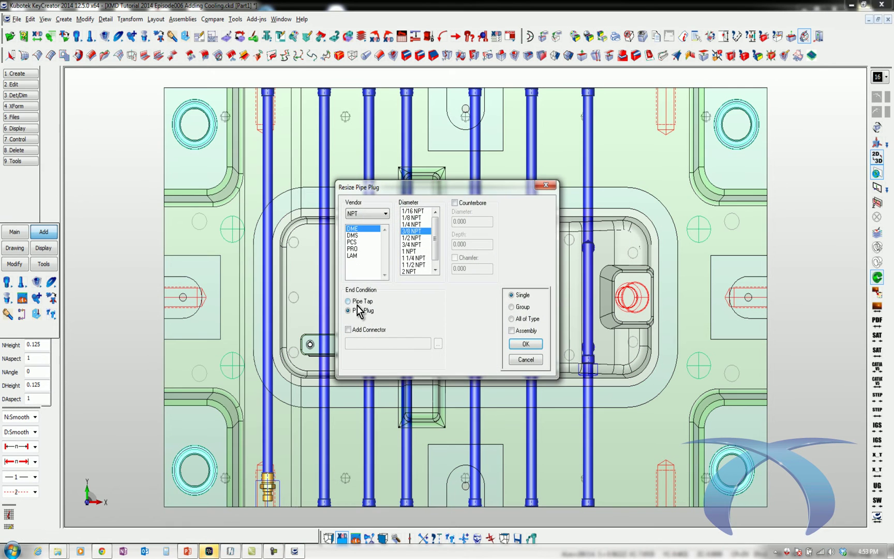
pyautogui.click(359, 301)
pyautogui.click(347, 330)
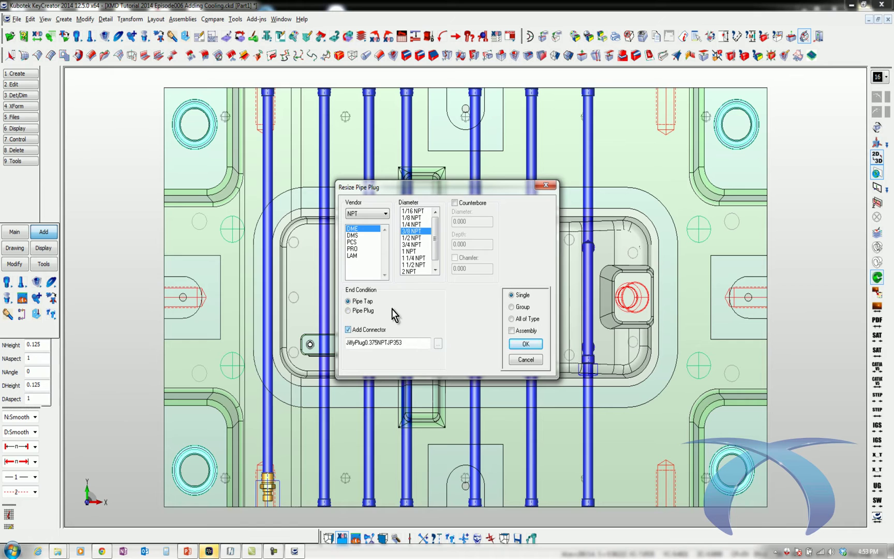
pyautogui.click(459, 203)
pyautogui.click(525, 345)
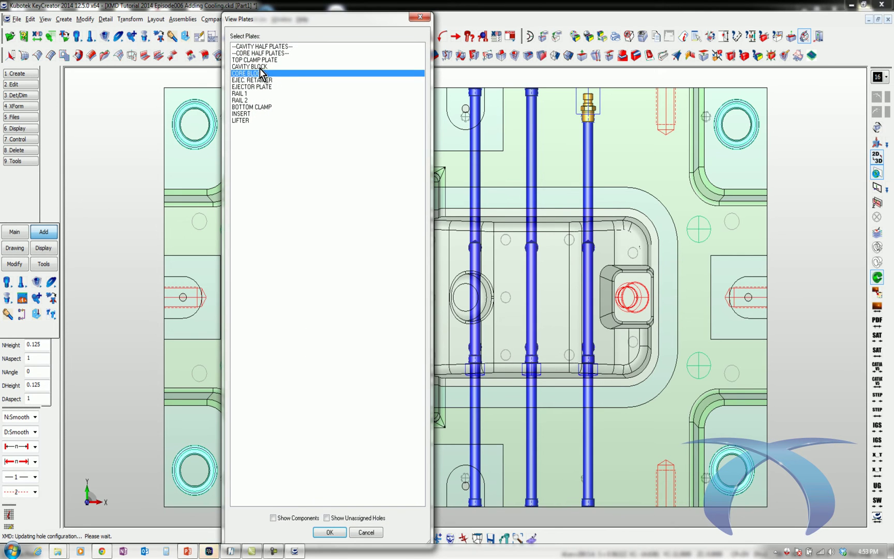
# - Display only the cavity block together with its components and examine its waterlines, bubblers and connectors from several angles
pyautogui.doubleClick(260, 67)
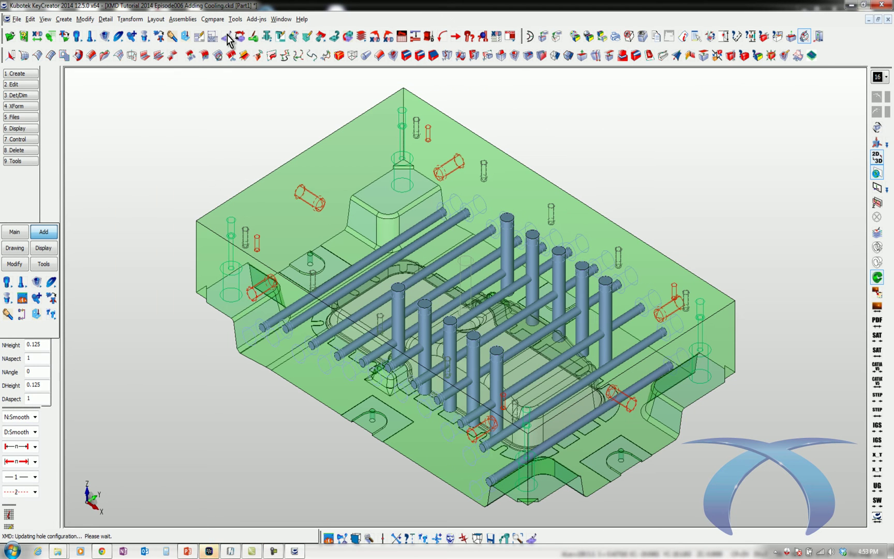
pyautogui.click(228, 35)
pyautogui.click(279, 518)
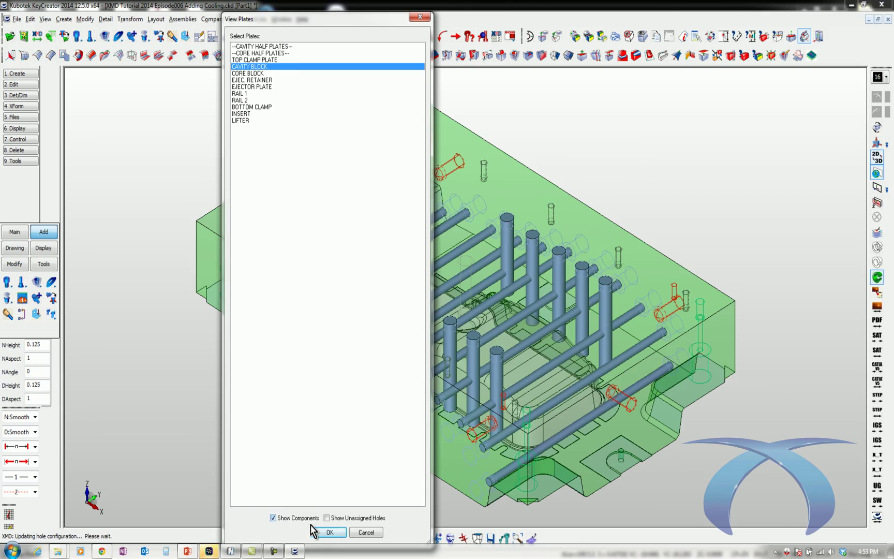
pyautogui.click(314, 531)
pyautogui.scroll(3, 246, 371)
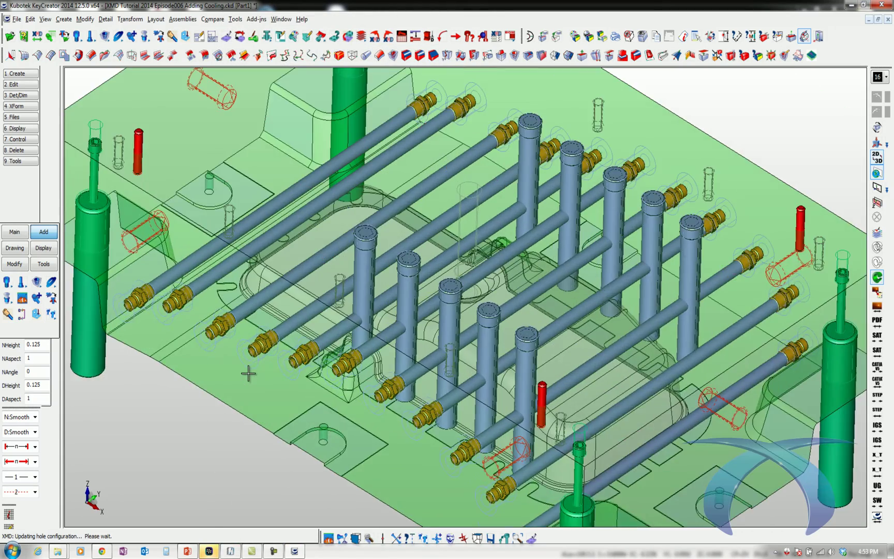
pyautogui.moveTo(248, 373); pyautogui.dragTo(298, 132, button='middle')
pyautogui.scroll(-3, 497, 134)
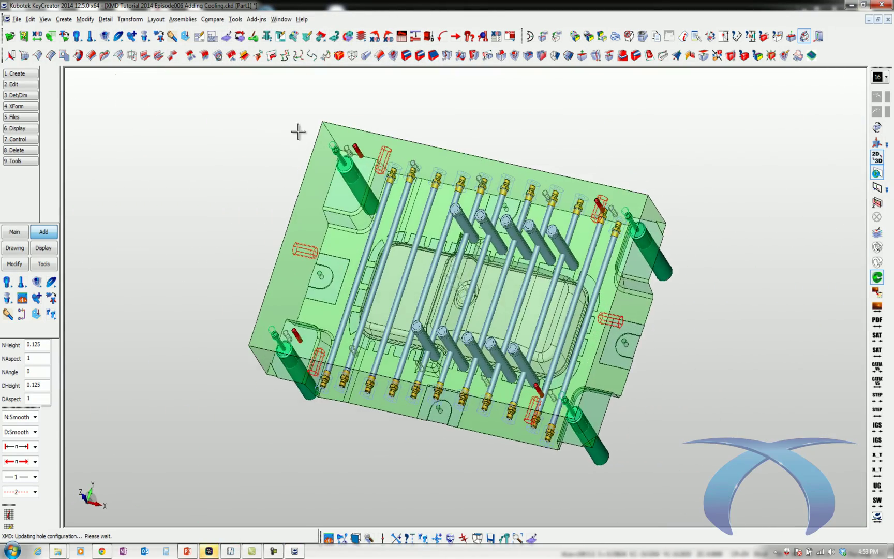
# - Display only the core block together with its components
pyautogui.click(223, 37)
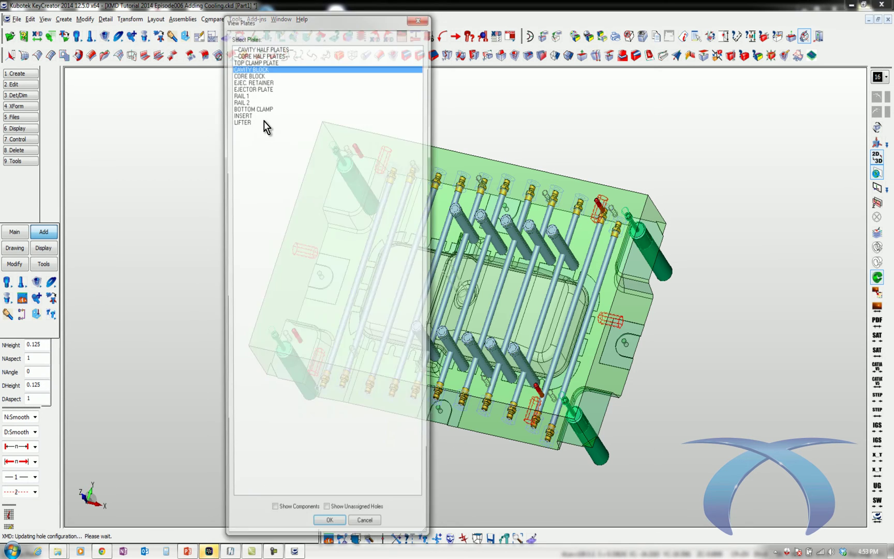
pyautogui.click(259, 74)
pyautogui.click(273, 517)
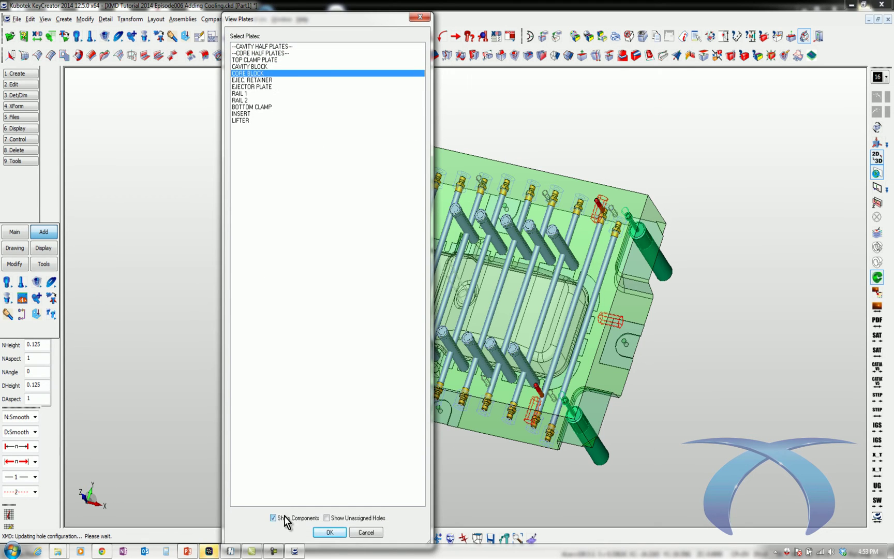
pyautogui.click(326, 532)
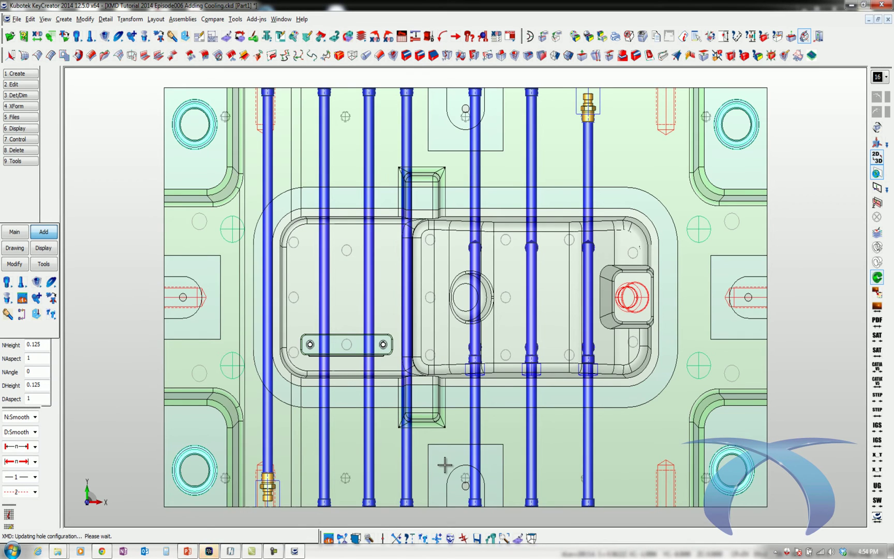
pyautogui.hotkey('alt', '5')
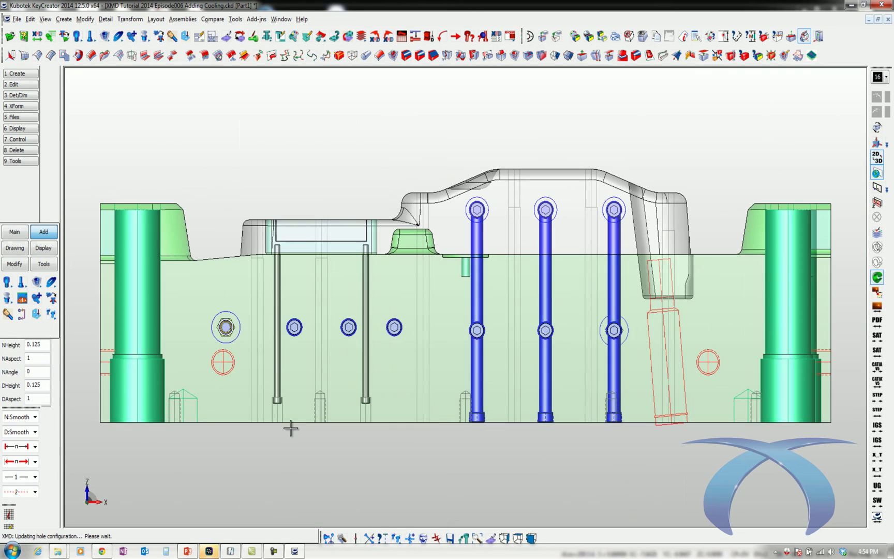
pyautogui.moveTo(236, 180); pyautogui.dragTo(633, 435)
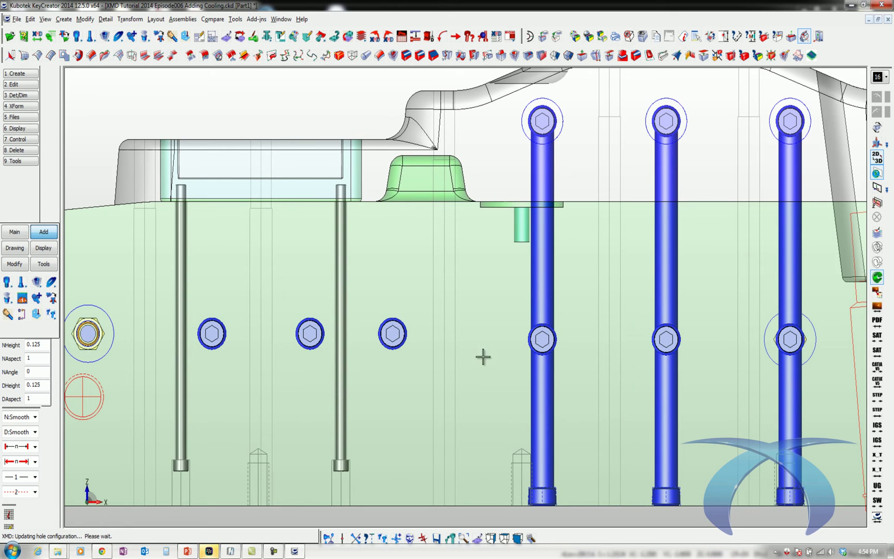
pyautogui.rightClick(512, 354)
pyautogui.click(512, 366)
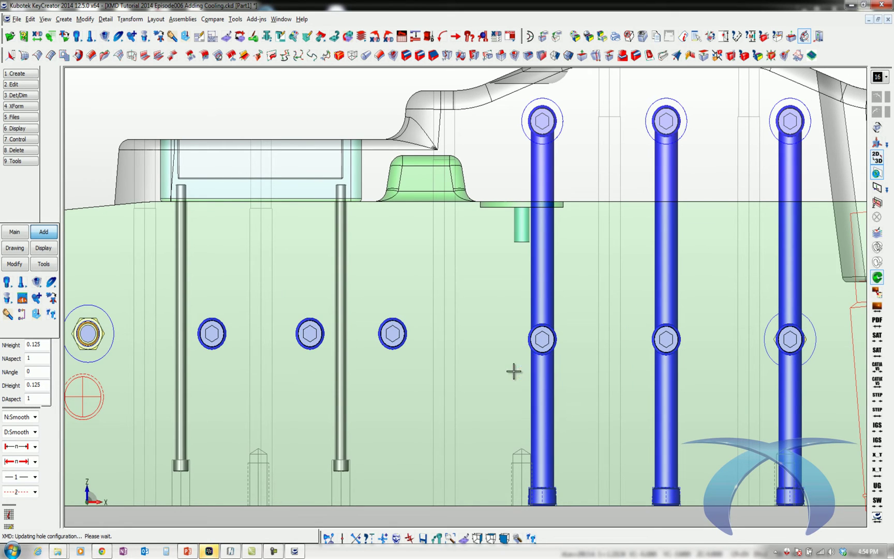
pyautogui.click(523, 407)
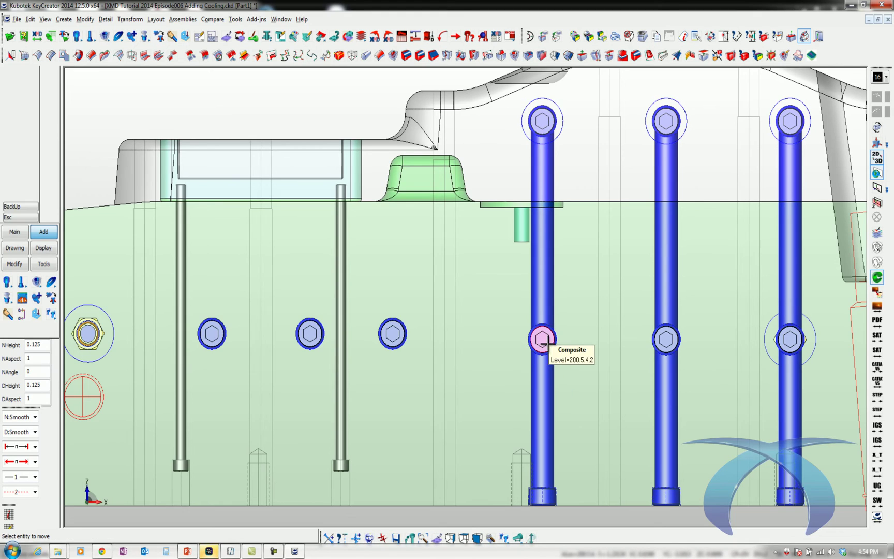
pyautogui.click(543, 350)
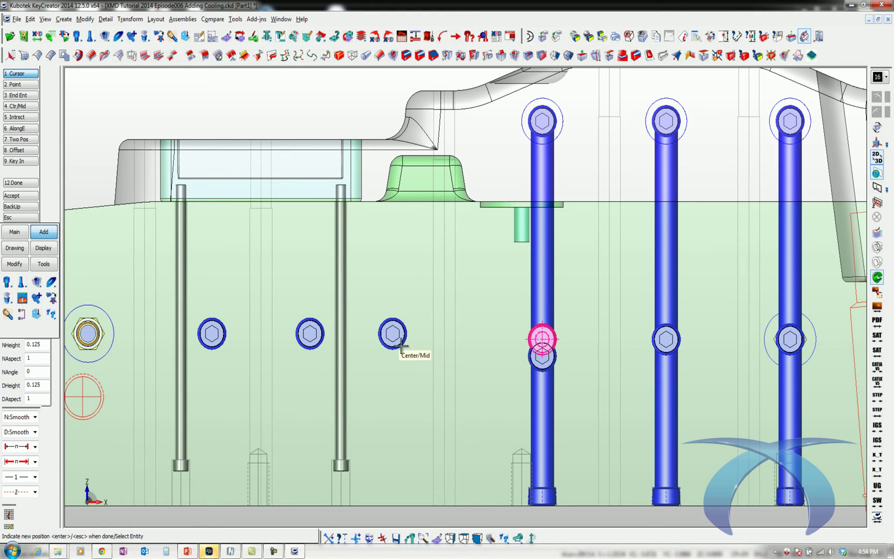
pyautogui.press('Escape')
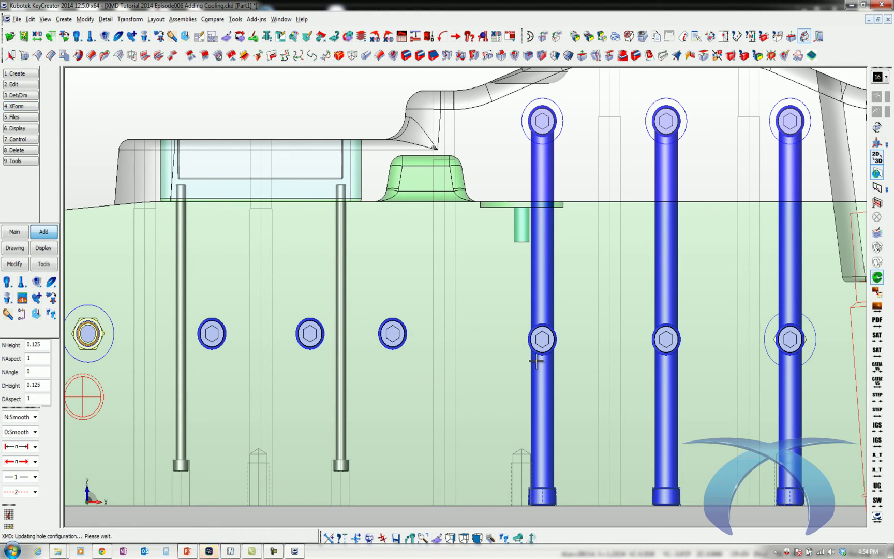
# - Draw horizontal construction lines through the plug centres of the through waterlines and of the vertical circuits, and measure the distance between them
pyautogui.press('h')
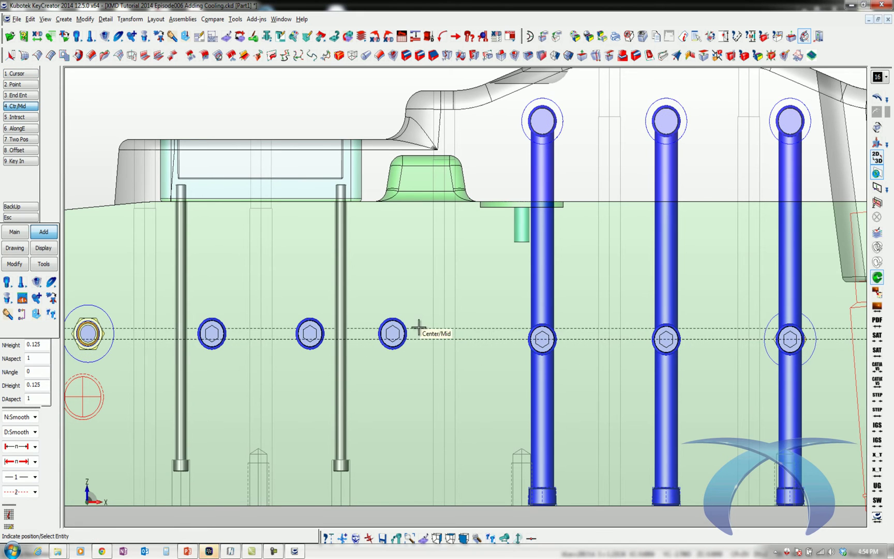
pyautogui.click(411, 325)
pyautogui.press('v')
pyautogui.click(421, 333)
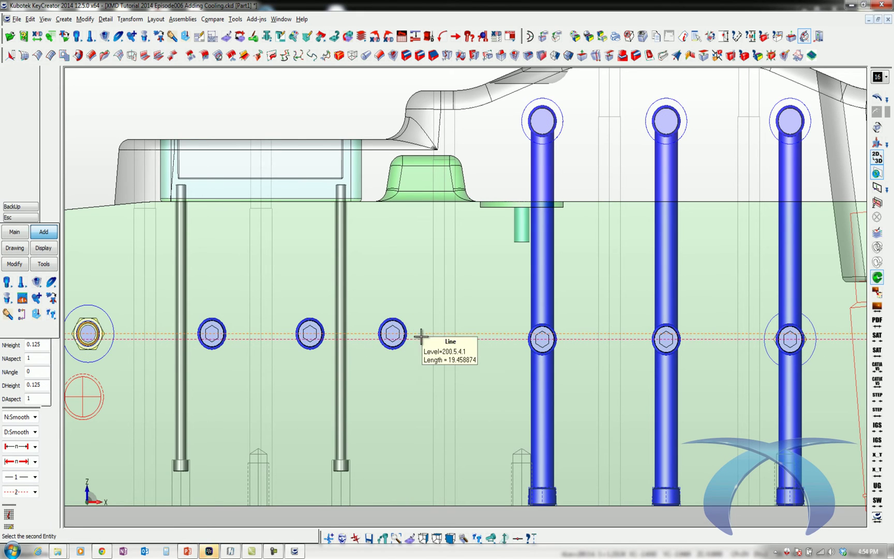
pyautogui.click(420, 342)
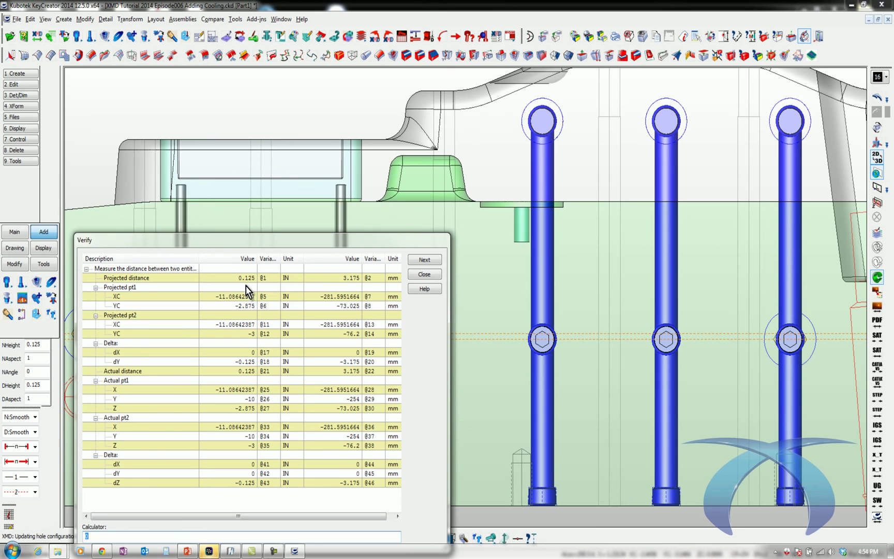
# - Move the three through waterlines at the right side of the core block up 0.125 in to align with the other waterlines
pyautogui.rightClick(458, 384)
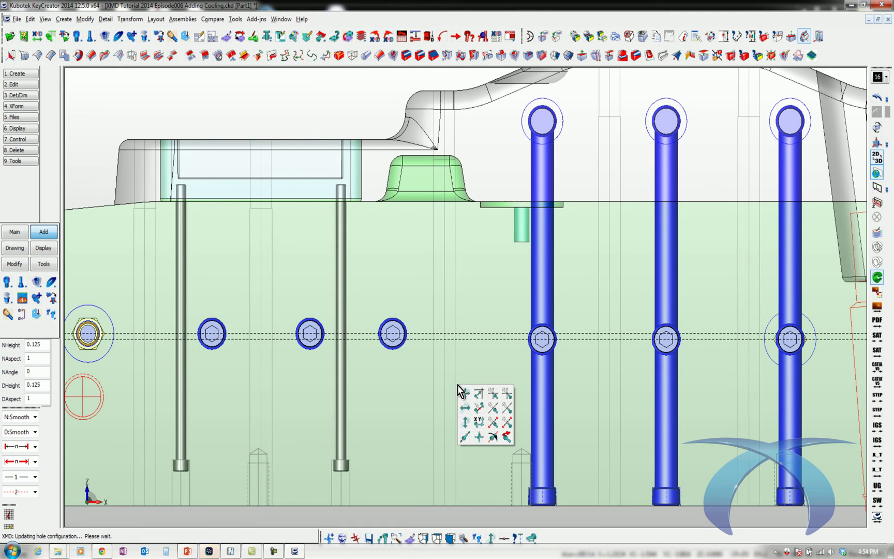
pyautogui.click(480, 438)
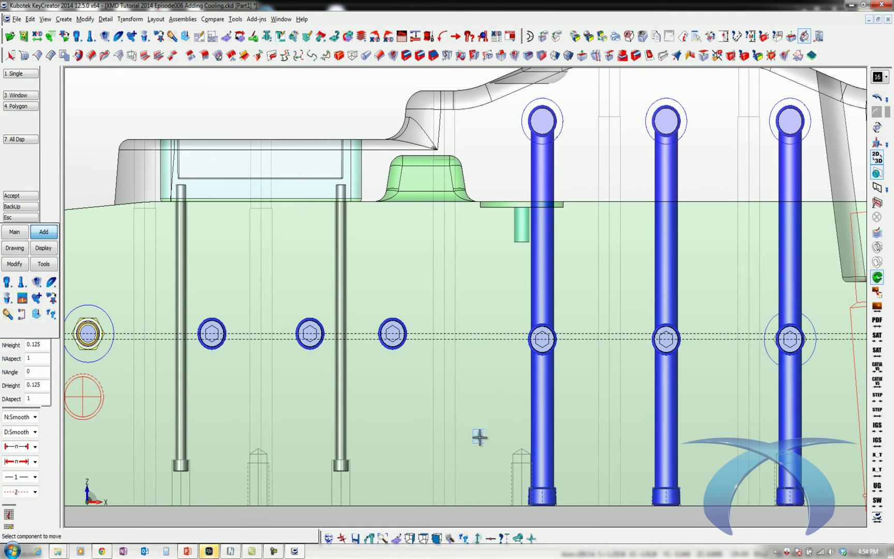
pyautogui.click(491, 311)
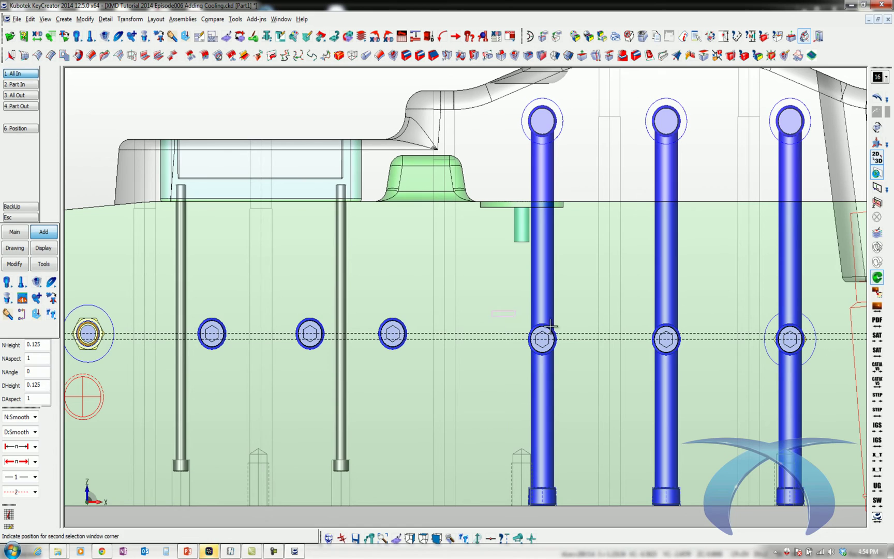
pyautogui.click(833, 379)
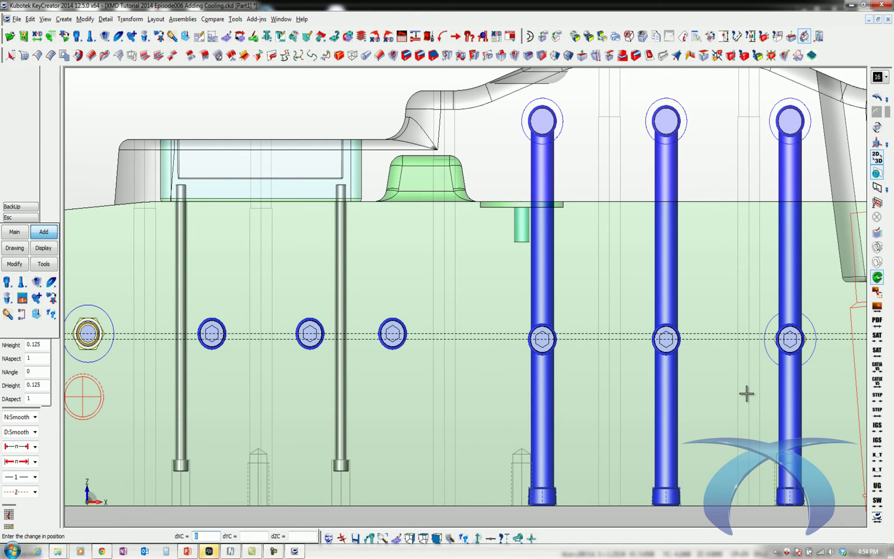
pyautogui.press('Return')
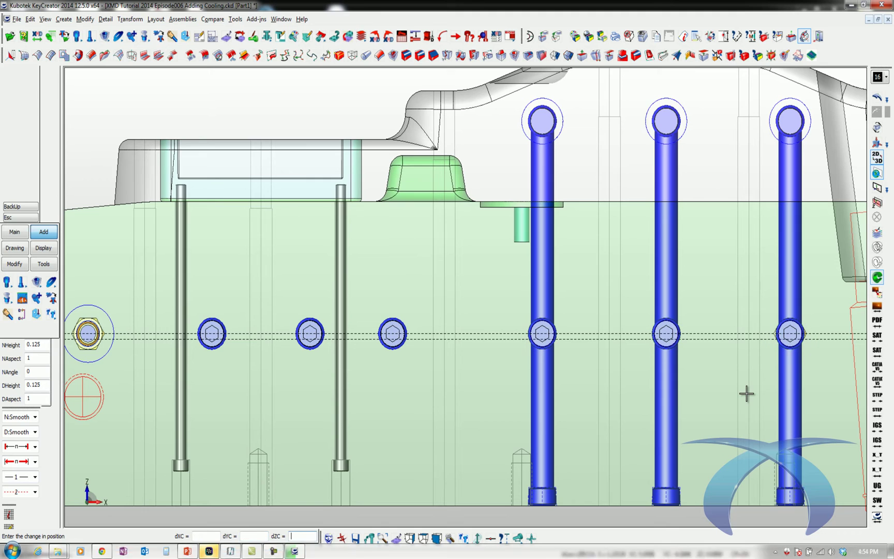
# - Delete the two horizontal construction lines drawn through the waterline plug centres
pyautogui.press('Escape')
pyautogui.press('Delete')
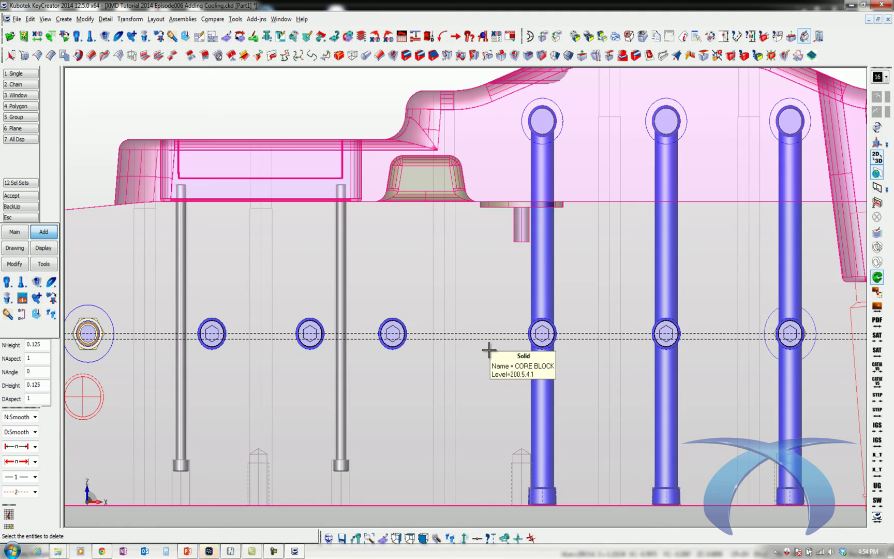
pyautogui.click(491, 340)
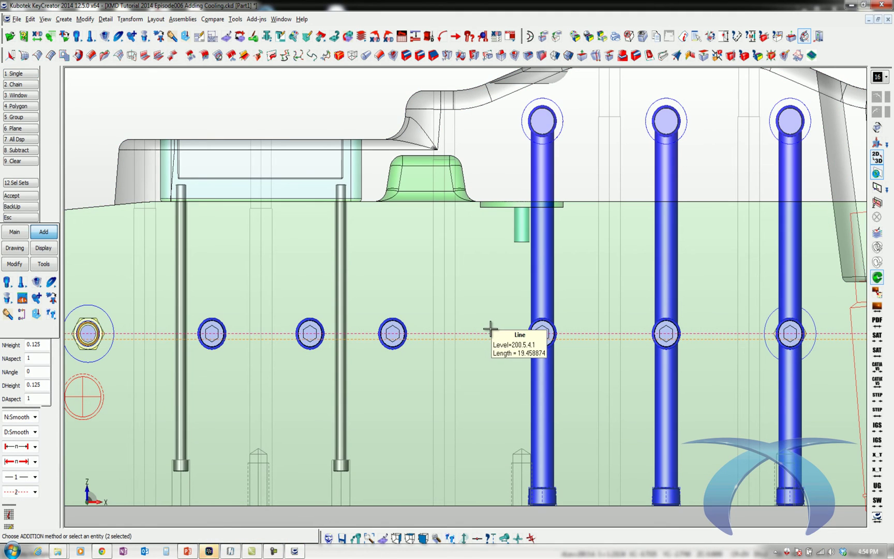
pyautogui.press('Return')
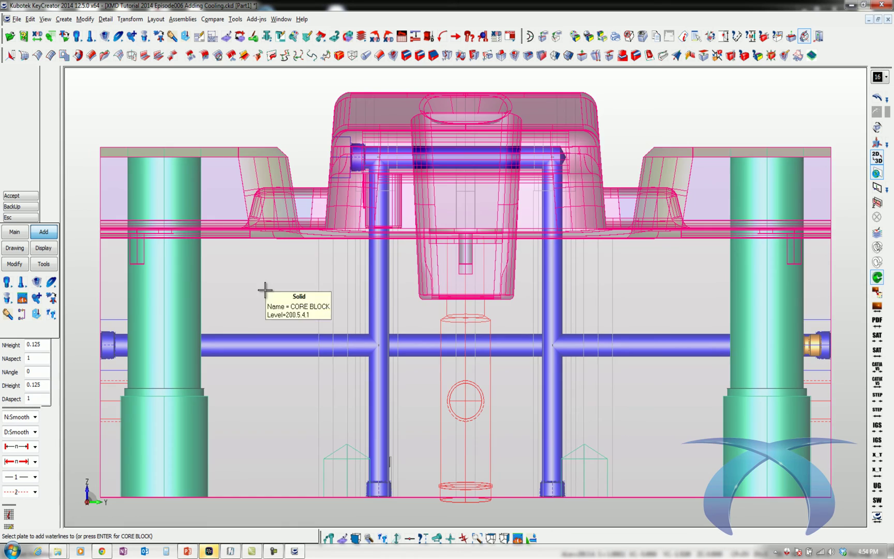
# - Add two blind cross waterlines to the core block at the height of the existing horizontal waterlines, one entering from each end
pyautogui.click(264, 291)
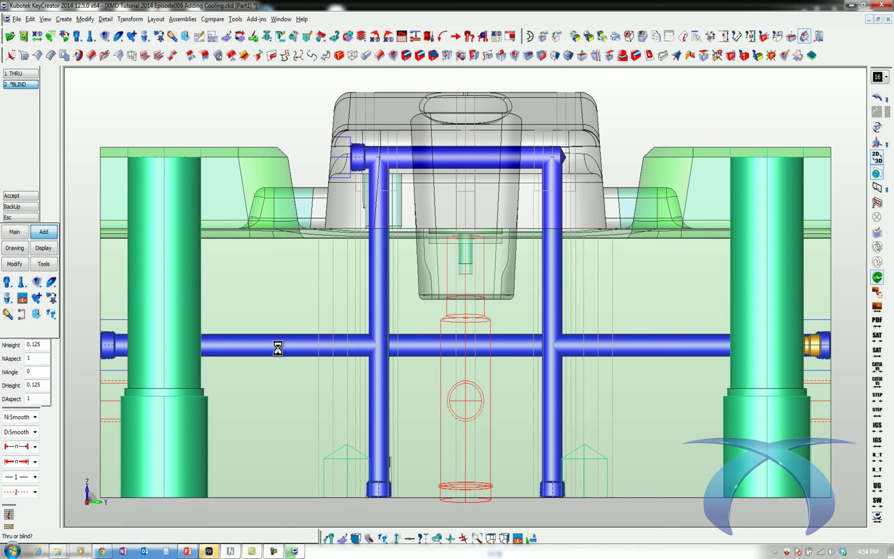
pyautogui.press('Return')
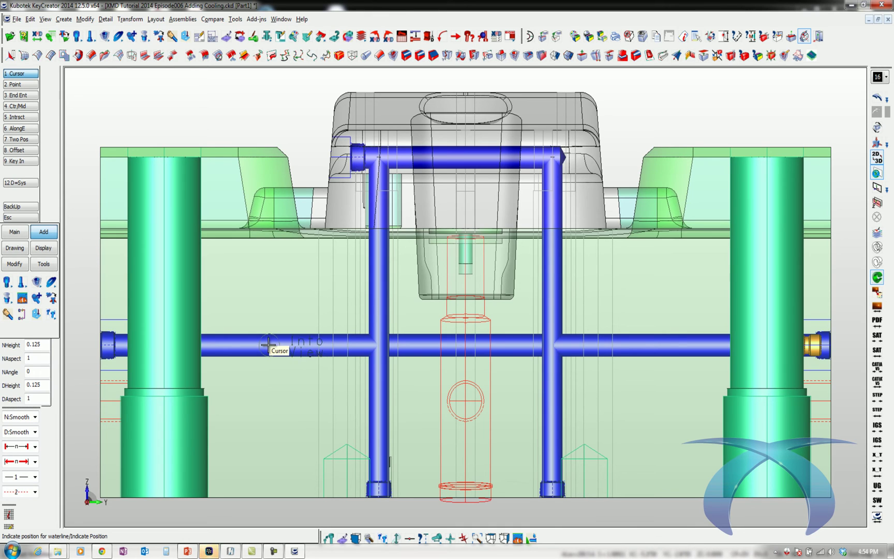
pyautogui.click(268, 344)
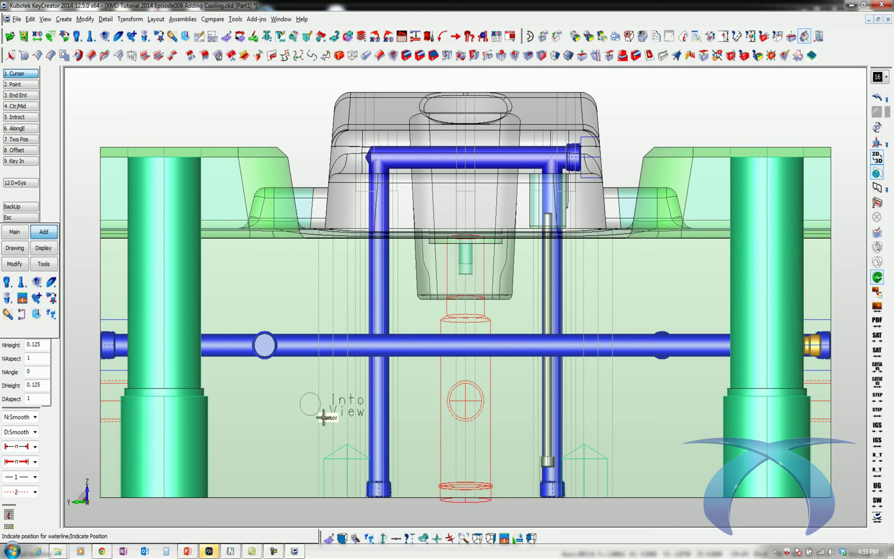
pyautogui.click(295, 402)
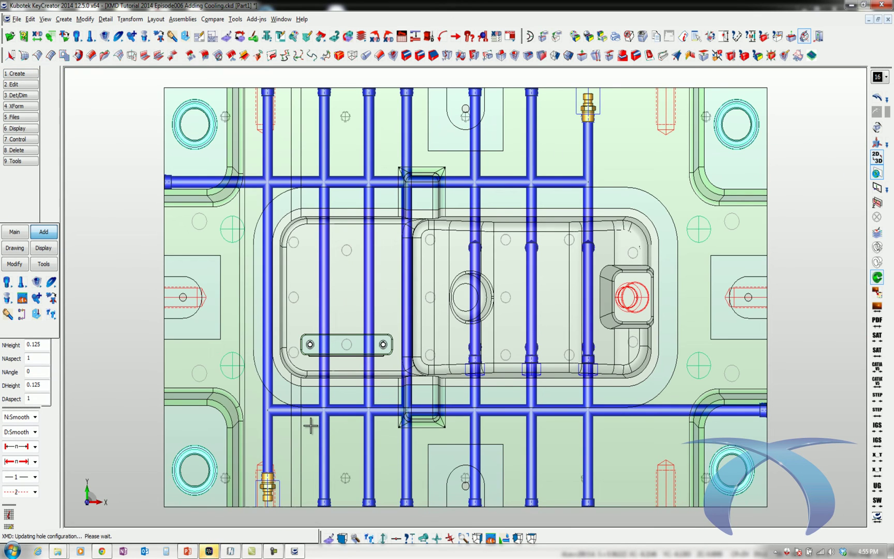
# - Trim the lower cross waterline to the second waterline from the left and the upper one to the rightmost waterline
pyautogui.click(22, 298)
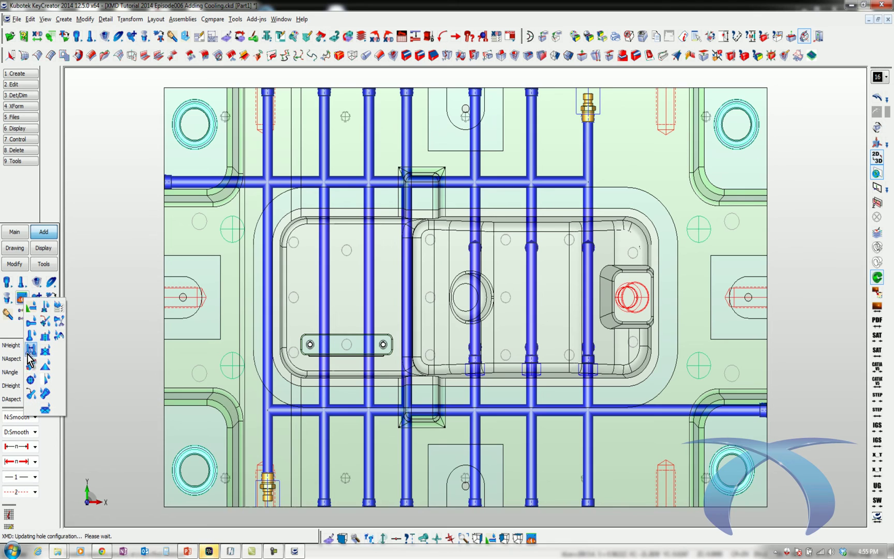
pyautogui.click(58, 321)
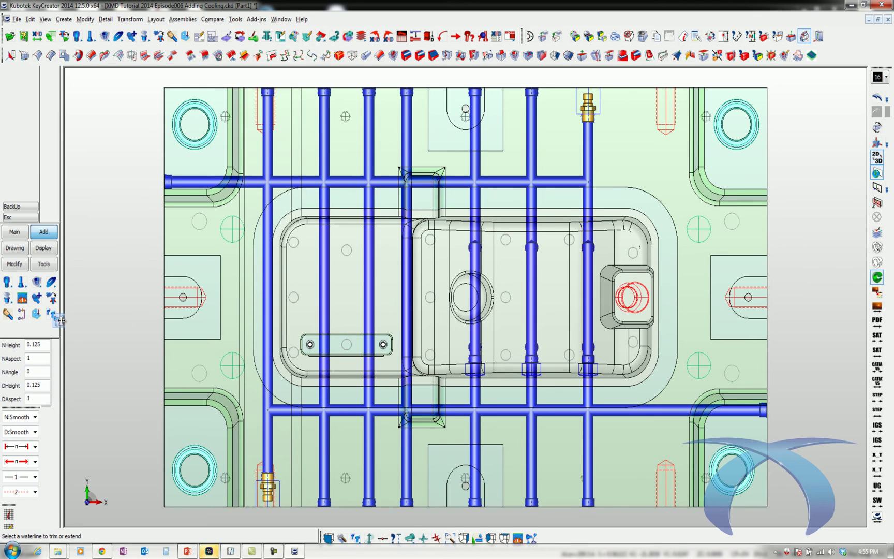
pyautogui.click(605, 410)
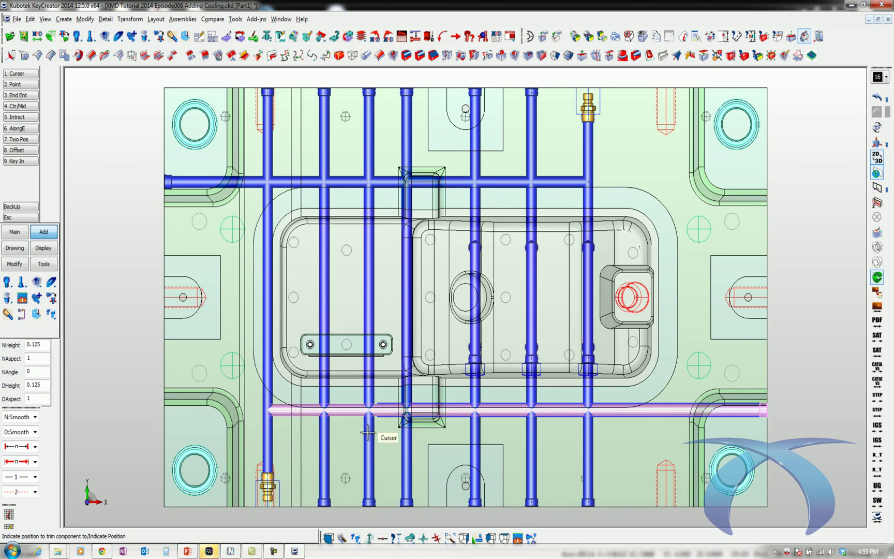
pyautogui.click(326, 504)
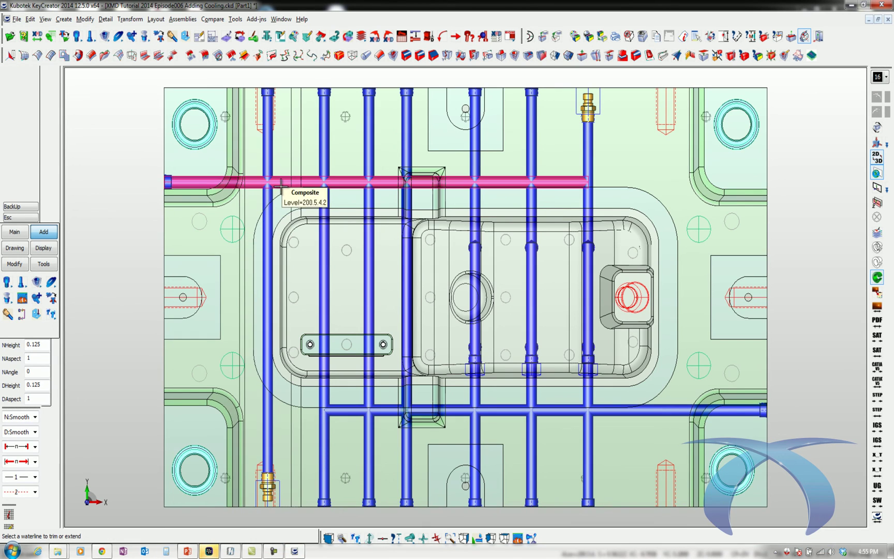
pyautogui.click(300, 182)
pyautogui.click(589, 120)
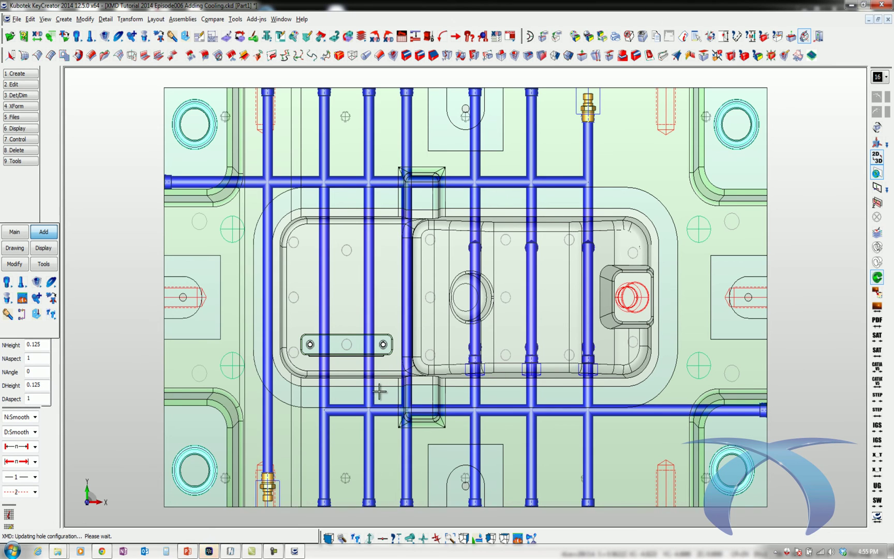
# - Make the Core Plan drawing active and frame the core block's cooling layout
pyautogui.hotkey('ctrl', 'd')
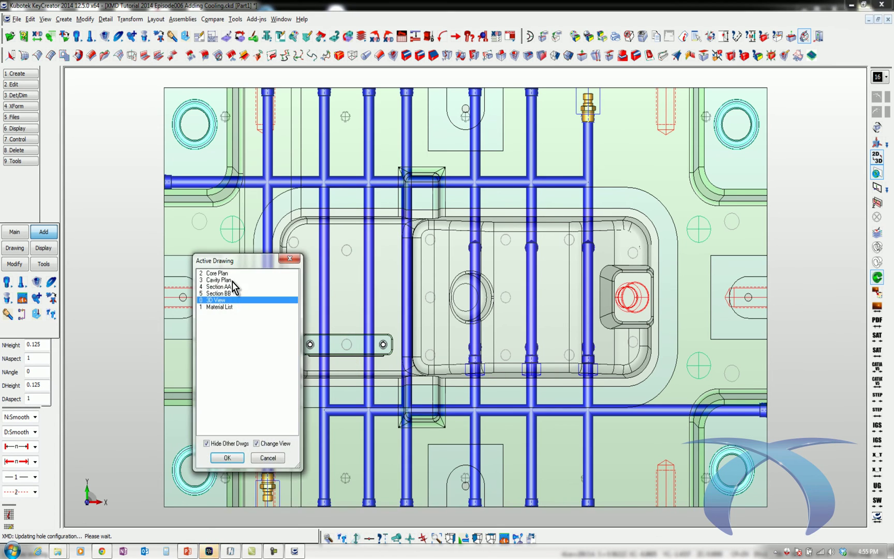
pyautogui.doubleClick(229, 275)
pyautogui.hotkey('alt', 'a')
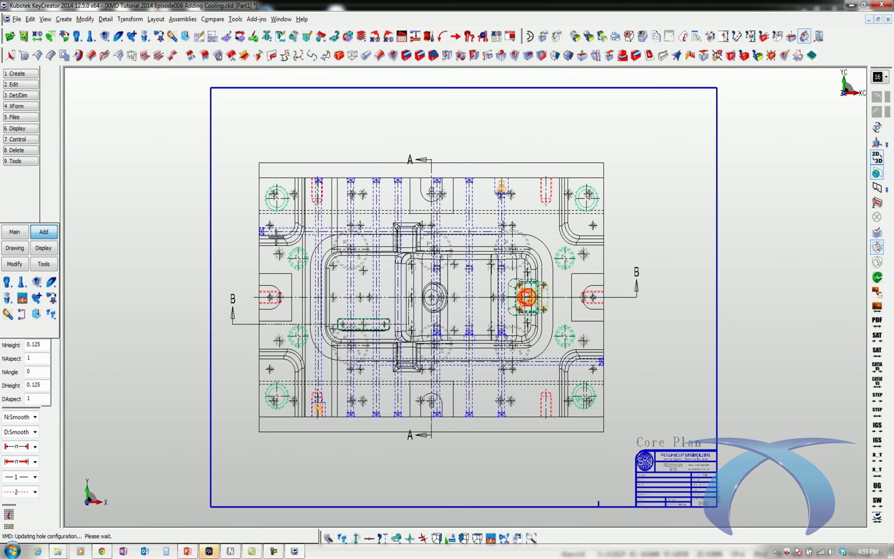
pyautogui.hotkey('alt', 'w')
pyautogui.moveTo(246, 179)
pyautogui.mouseDown()
pyautogui.moveTo(494, 413)
pyautogui.moveTo(569, 440)
pyautogui.mouseUp()
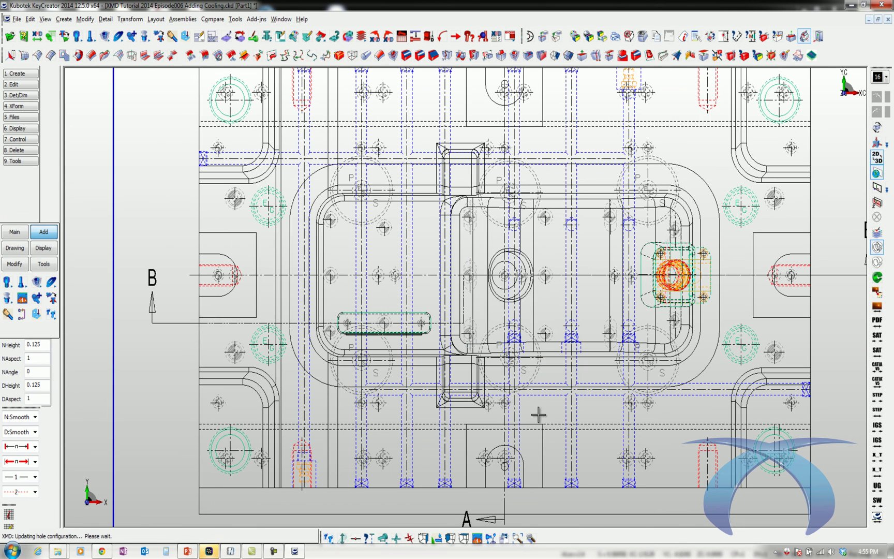
pyautogui.moveTo(199, 125)
pyautogui.mouseDown()
pyautogui.moveTo(614, 376)
pyautogui.moveTo(709, 468)
pyautogui.mouseUp()
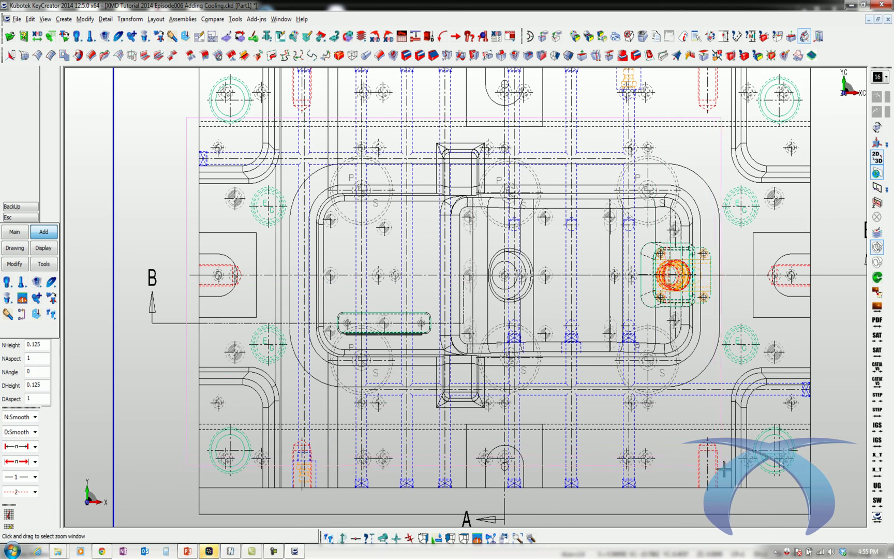
# - Add two diverters to the upper cross waterline, between the second and third and between the fourth and fifth waterlines from the left
pyautogui.click(21, 298)
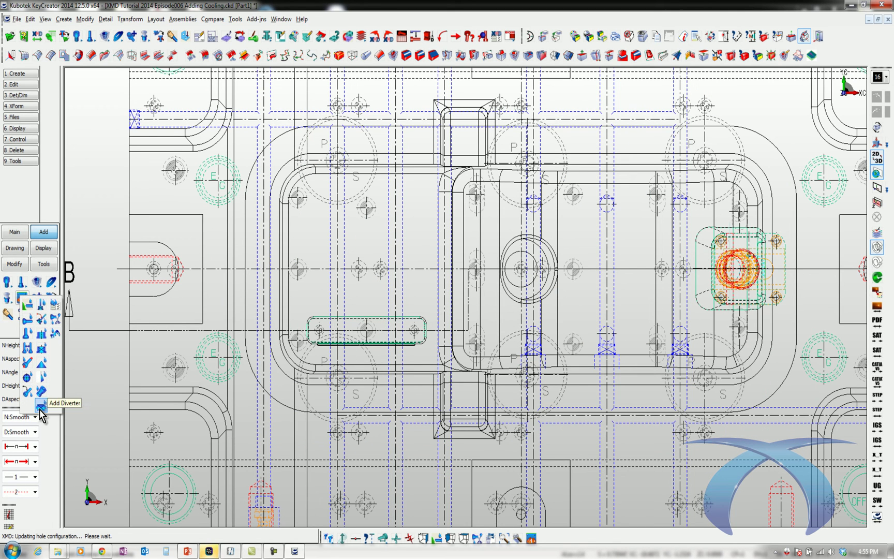
pyautogui.click(40, 408)
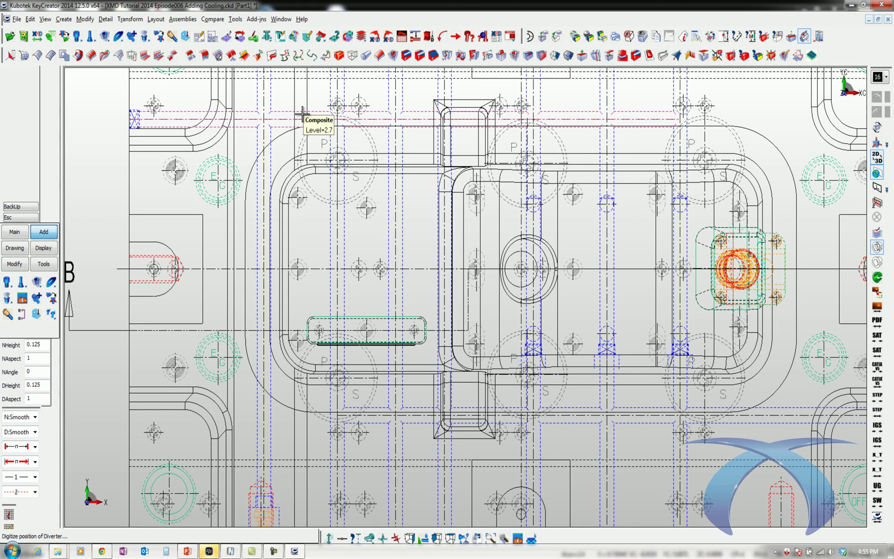
pyautogui.click(365, 119)
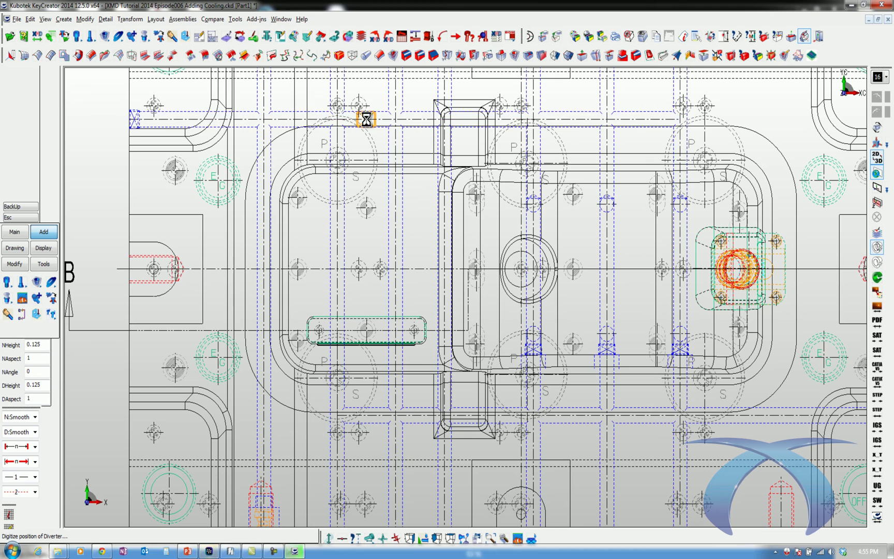
pyautogui.click(482, 117)
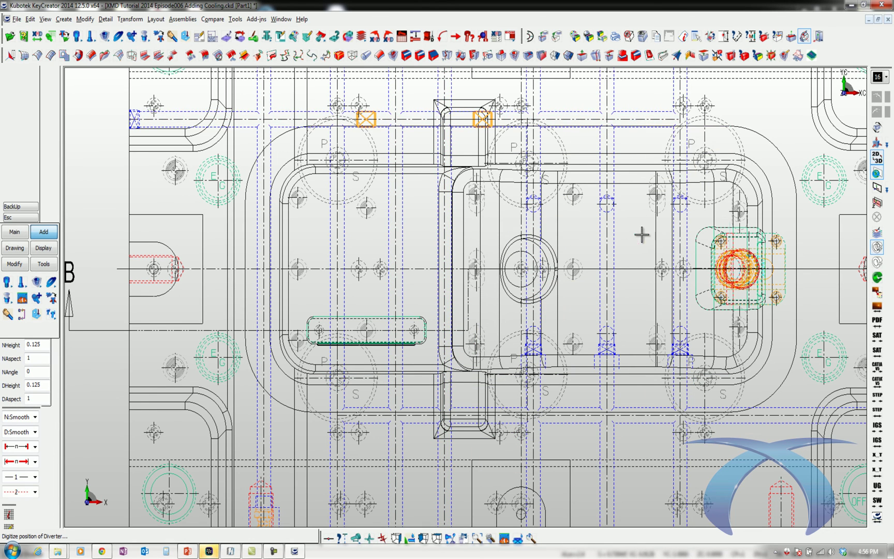
# - Trim the inner end of the upper cross waterline back to the sixth waterline from the left
pyautogui.hotkey('alt', 'h')
pyautogui.hotkey('alt', 'w')
pyautogui.moveTo(453, 138); pyautogui.dragTo(586, 312)
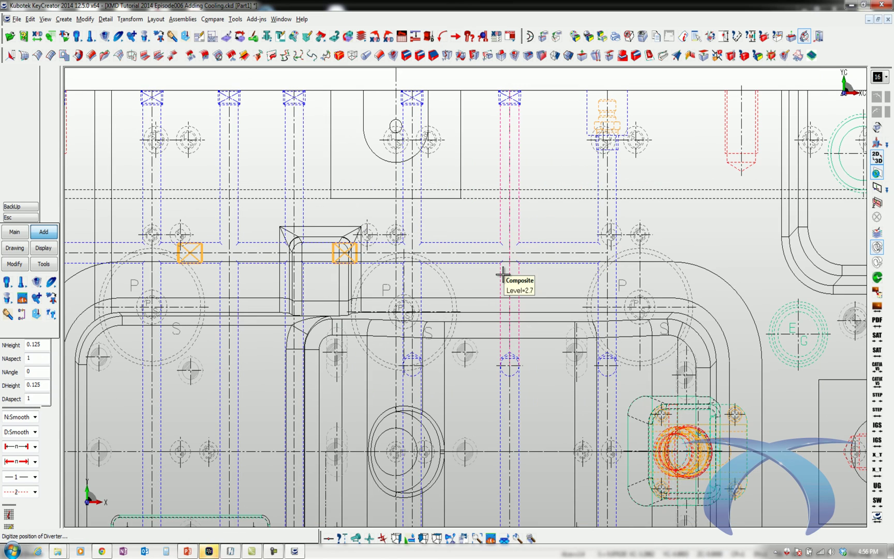
pyautogui.click(503, 241)
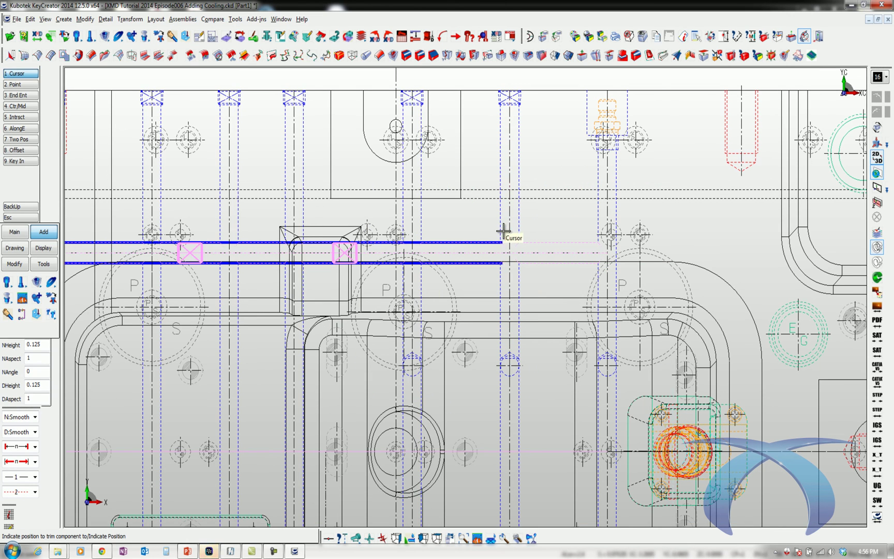
pyautogui.press('3')
pyautogui.click(505, 231)
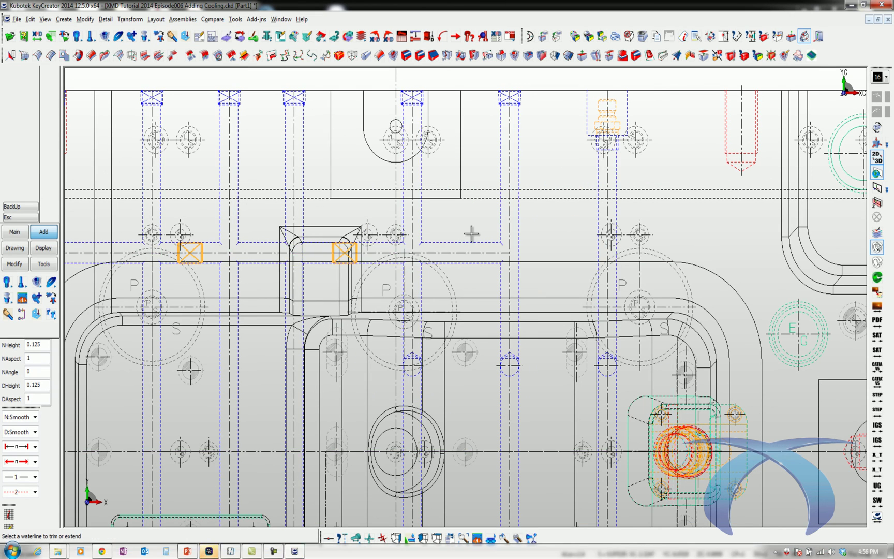
# - Add two diverters to the lower cross waterline, between the third and fourth and between the fifth and sixth waterlines from the left
pyautogui.hotkey('alt', 'w')
pyautogui.moveTo(241, 188); pyautogui.dragTo(606, 421)
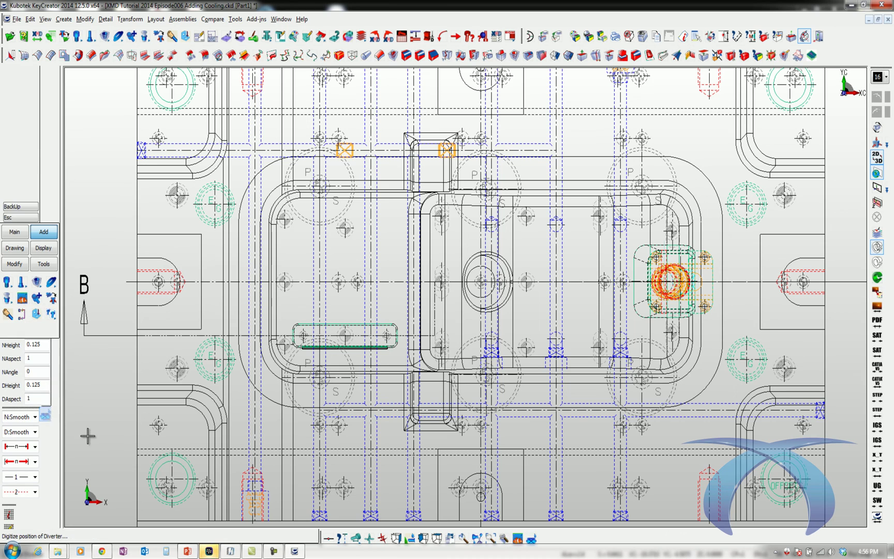
pyautogui.click(391, 410)
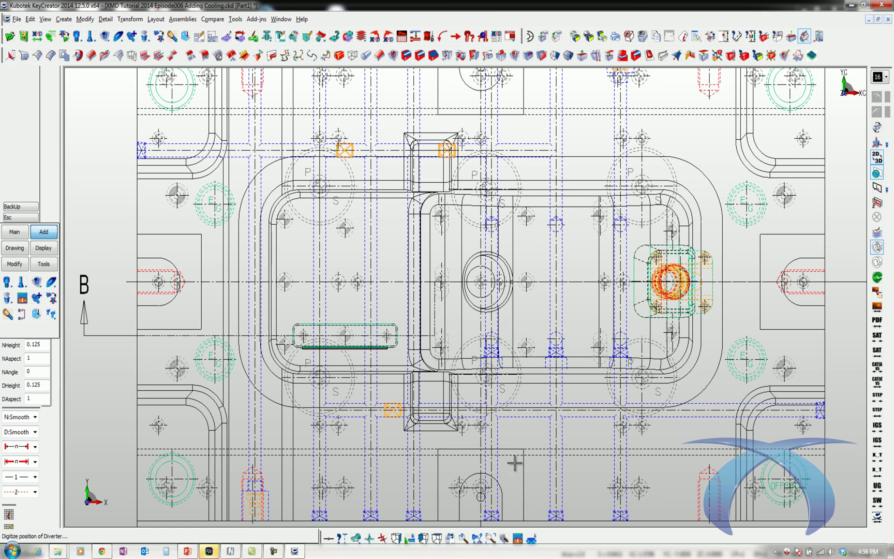
pyautogui.click(524, 409)
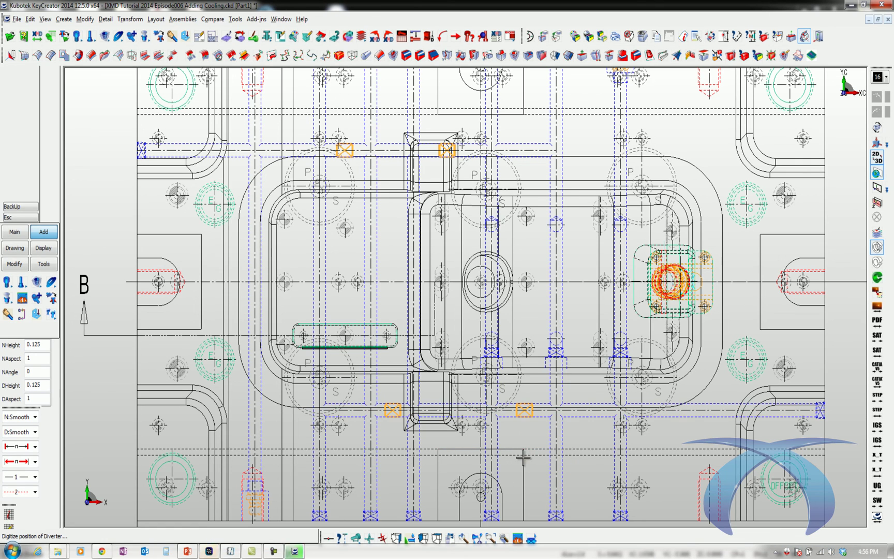
# - Finish placing diverters and show only the core block plate in the 3D view
pyautogui.click(200, 36)
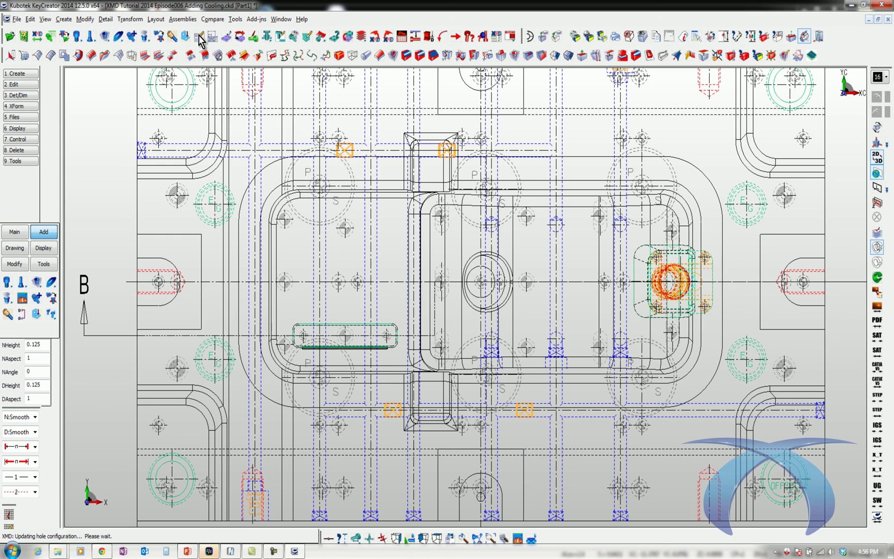
pyautogui.click(226, 37)
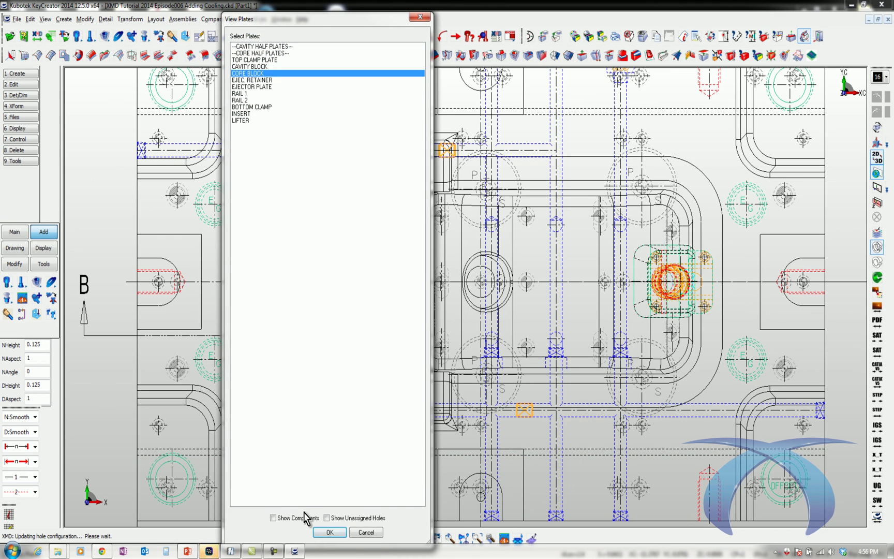
pyautogui.click(329, 532)
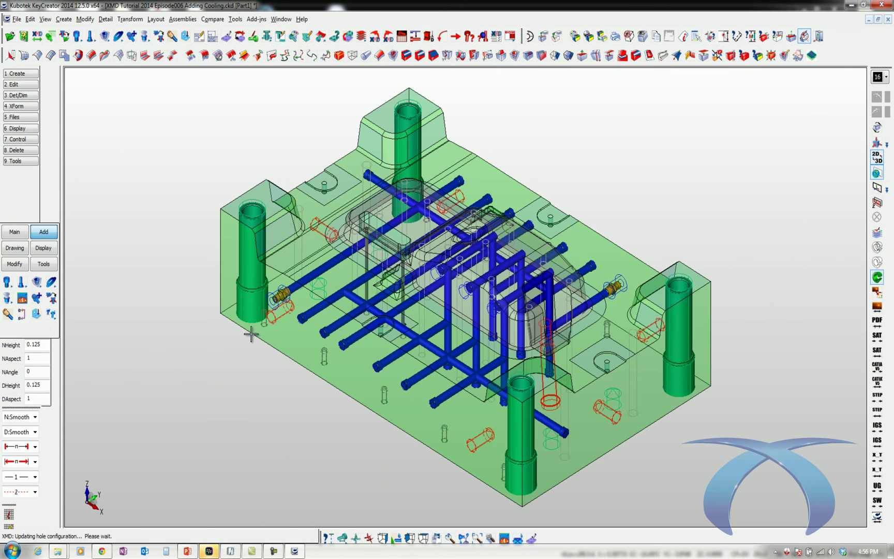
# - Apply 50 percent transparency to the individual faces in blue (color 8) so the waterlines can be seen through
pyautogui.click(600, 37)
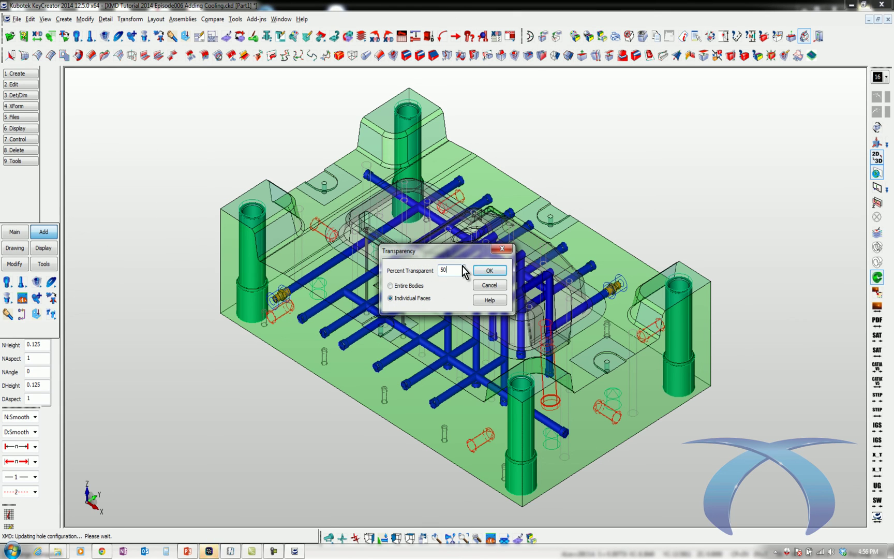
pyautogui.click(489, 270)
pyautogui.click(21, 144)
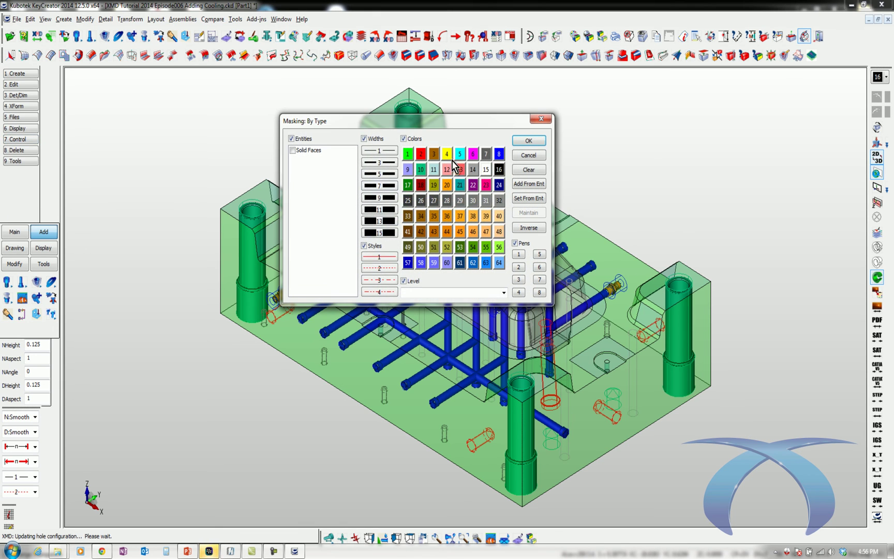
pyautogui.click(496, 156)
pyautogui.click(530, 142)
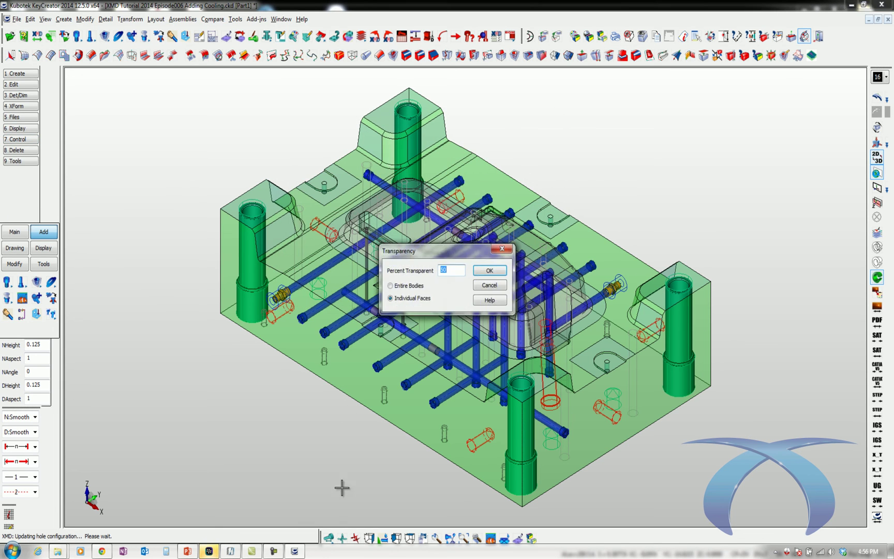
pyautogui.press('Escape')
# - Examine the diverters inside the core block's cross waterlines from an angled view and from the top view
pyautogui.moveTo(397, 497); pyautogui.dragTo(289, 454, button='middle')
pyautogui.scroll(-5, 289, 453)
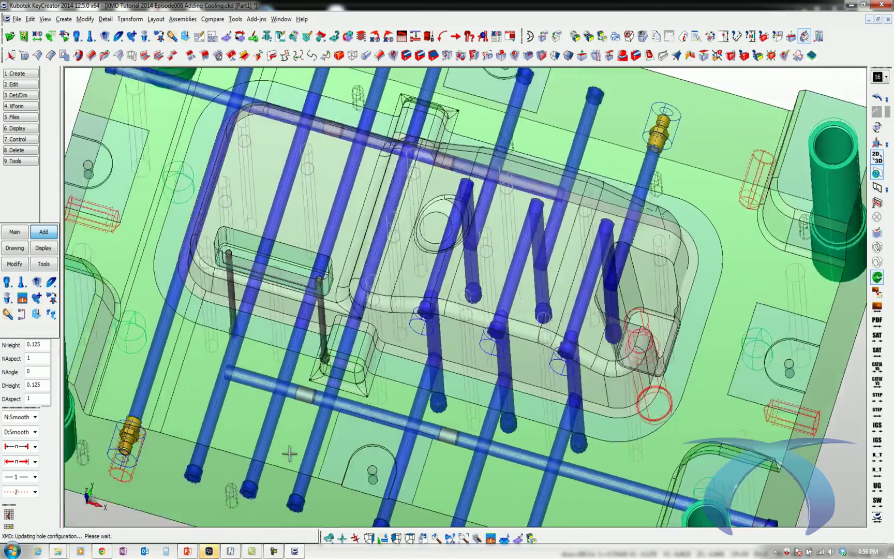
pyautogui.scroll(-4, 292, 458)
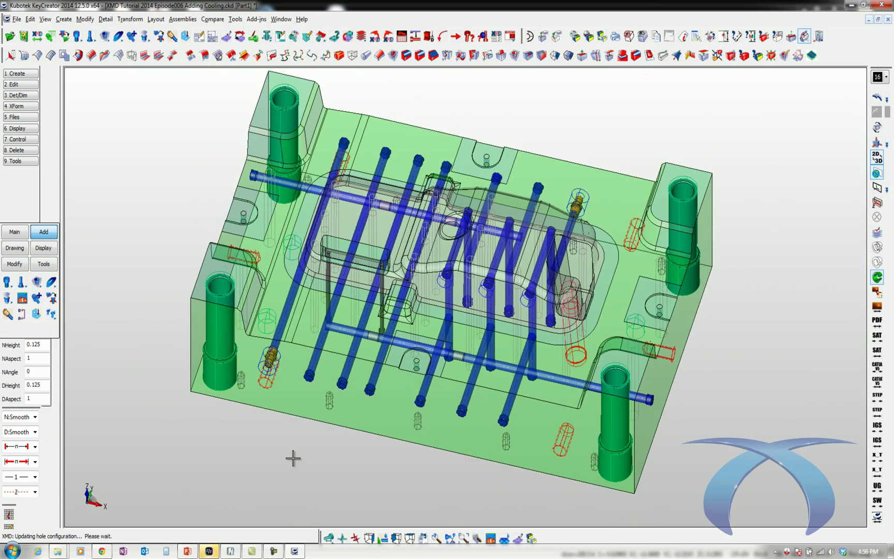
pyautogui.hotkey('alt', '1')
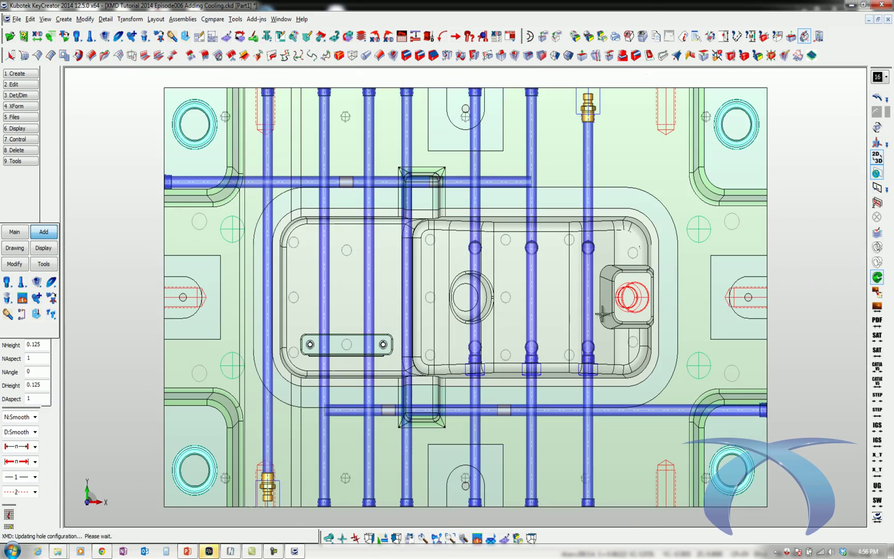
# - Make the Core Plan drawing active and review the full bill of materials, including the plugs and diverters
pyautogui.hotkey('ctrl', 'd')
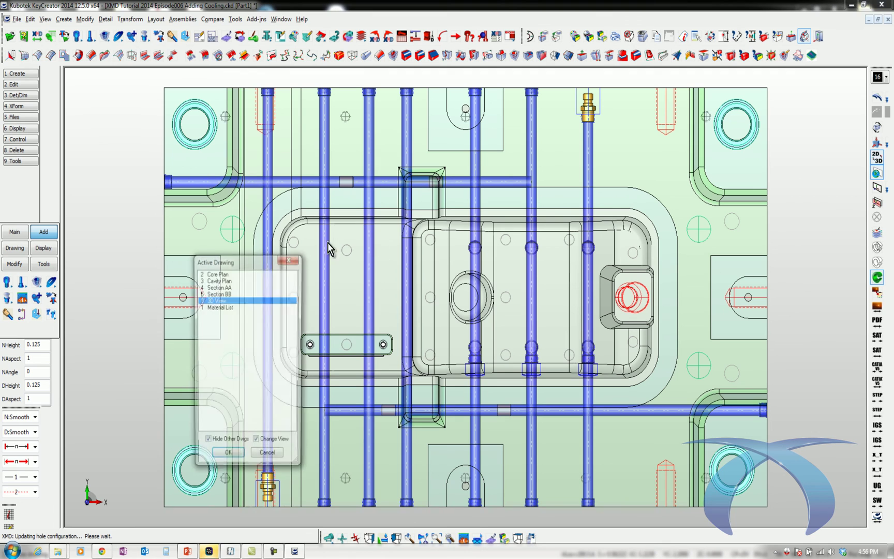
pyautogui.doubleClick(233, 273)
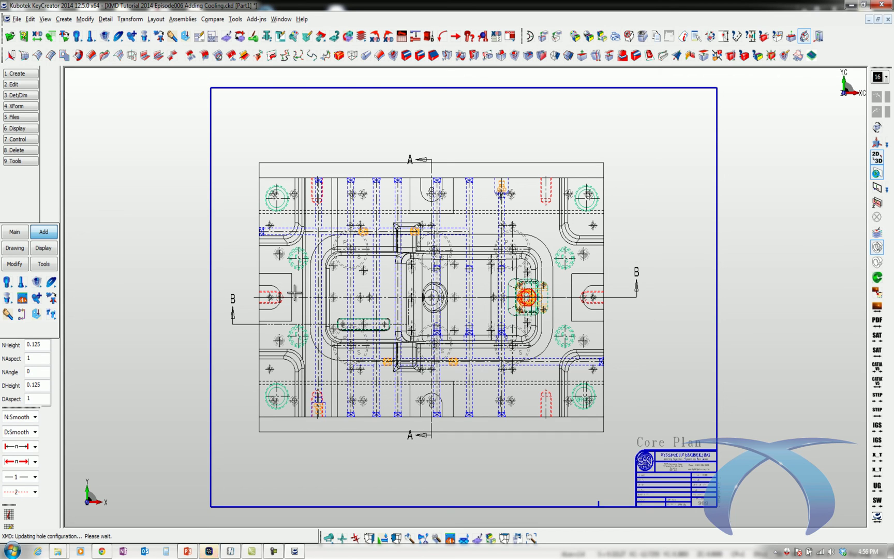
pyautogui.click(512, 38)
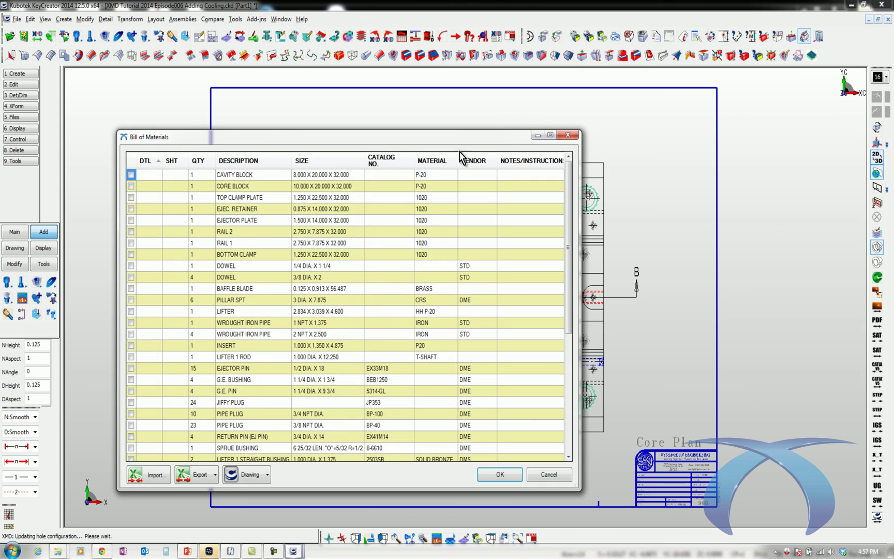
pyautogui.scroll(-3, 280, 290)
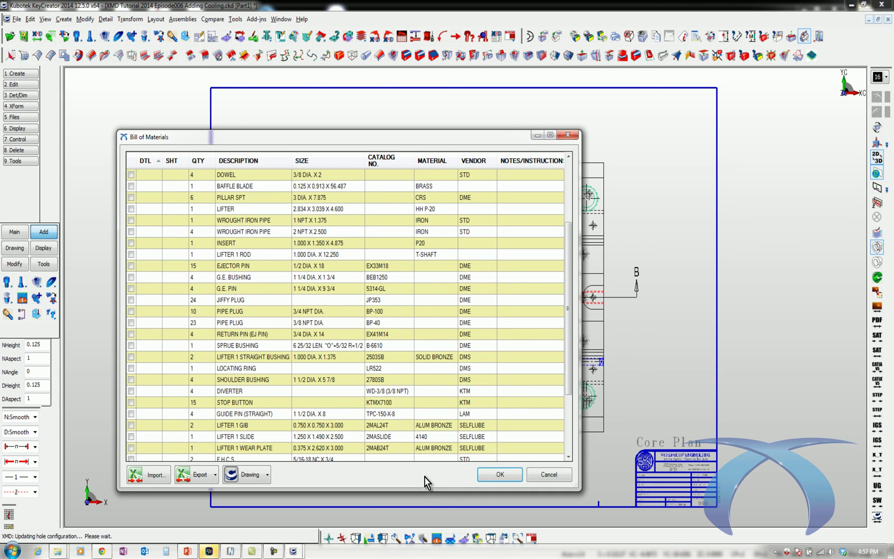
pyautogui.scroll(-3, 525, 471)
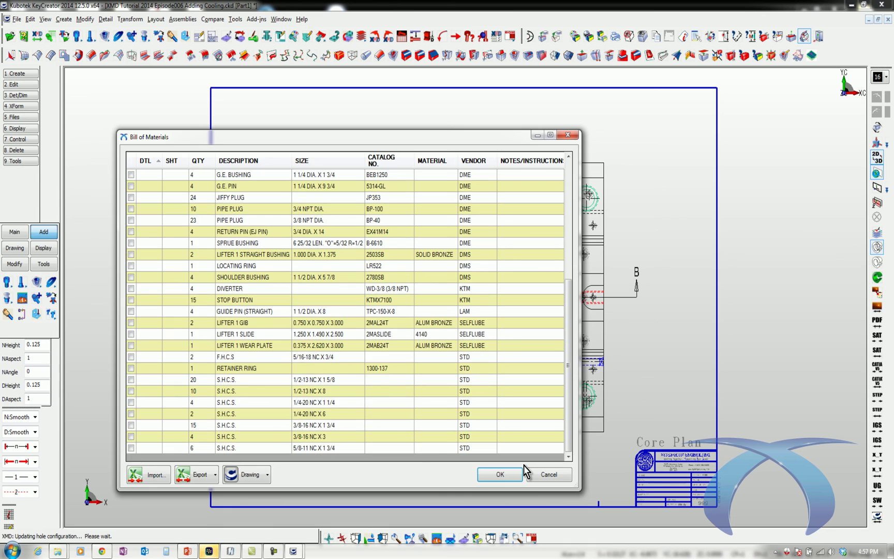
pyautogui.click(515, 474)
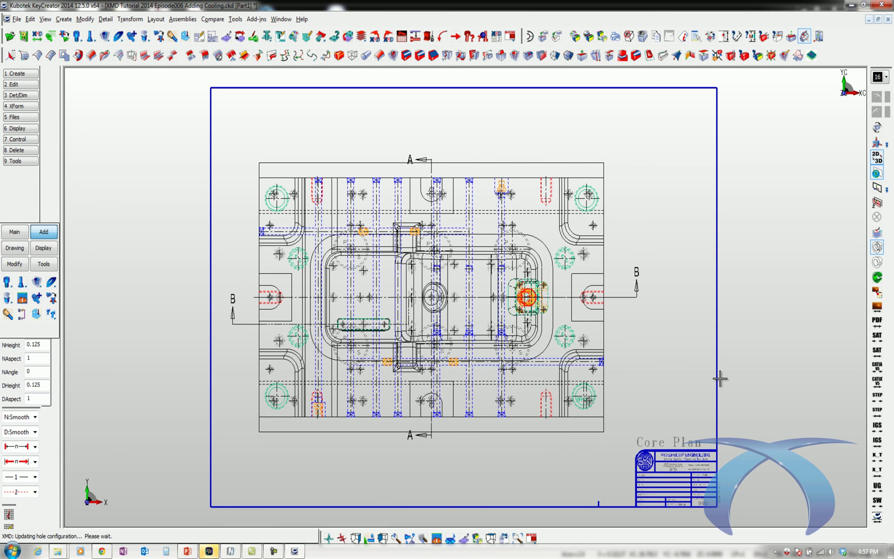